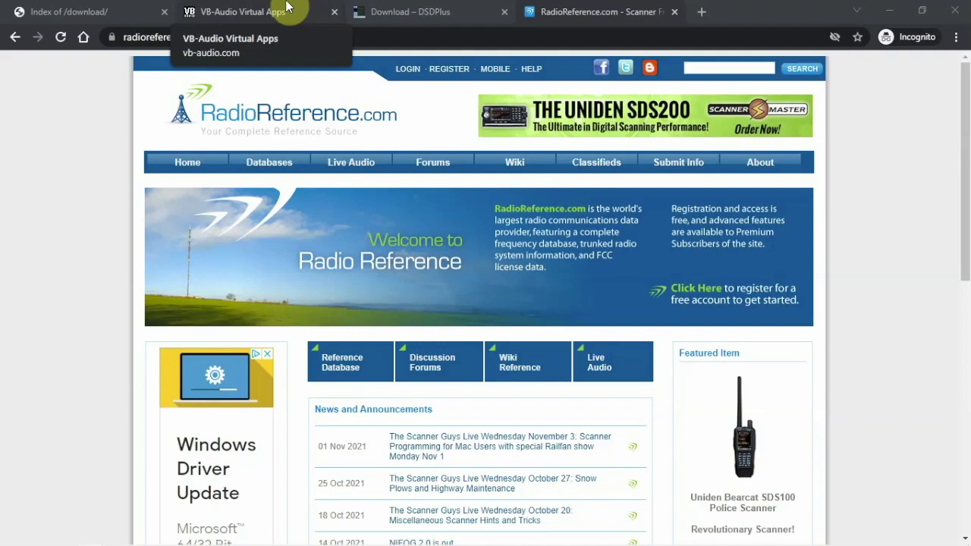
Open the Frequency Database on RadioReference and go to Barber County in Kansas.
scroll(48, 249, "down", 3)
scroll(57, 245, "up", 3)
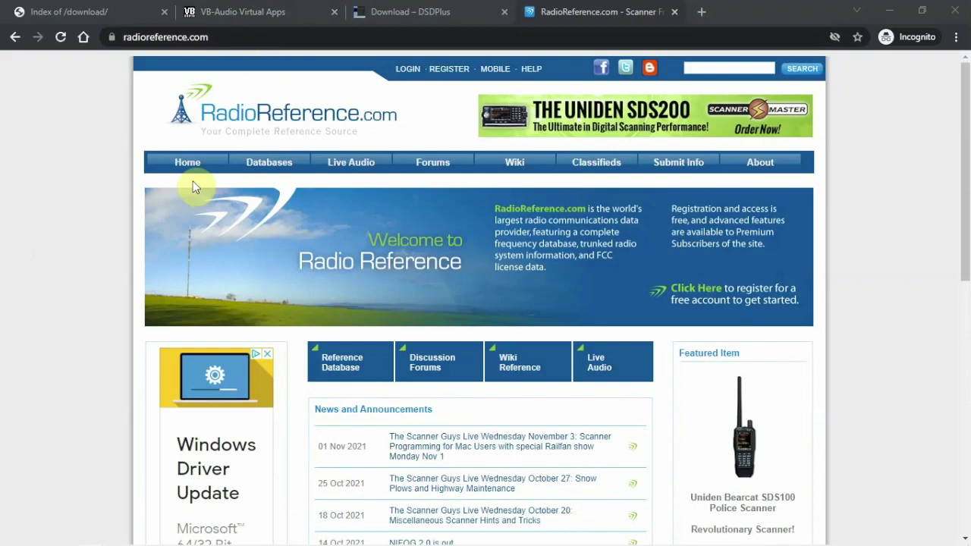
mouse_move(275, 161)
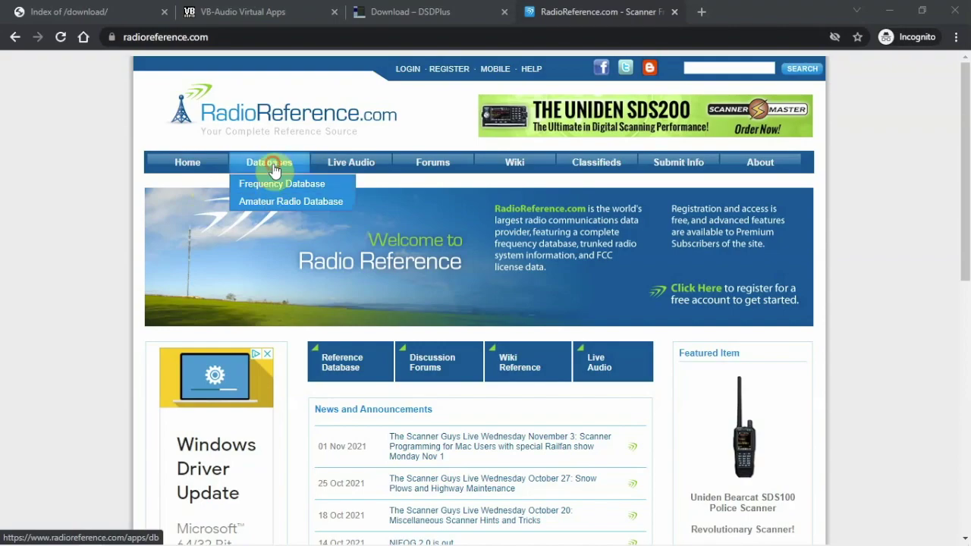
left_click(254, 182)
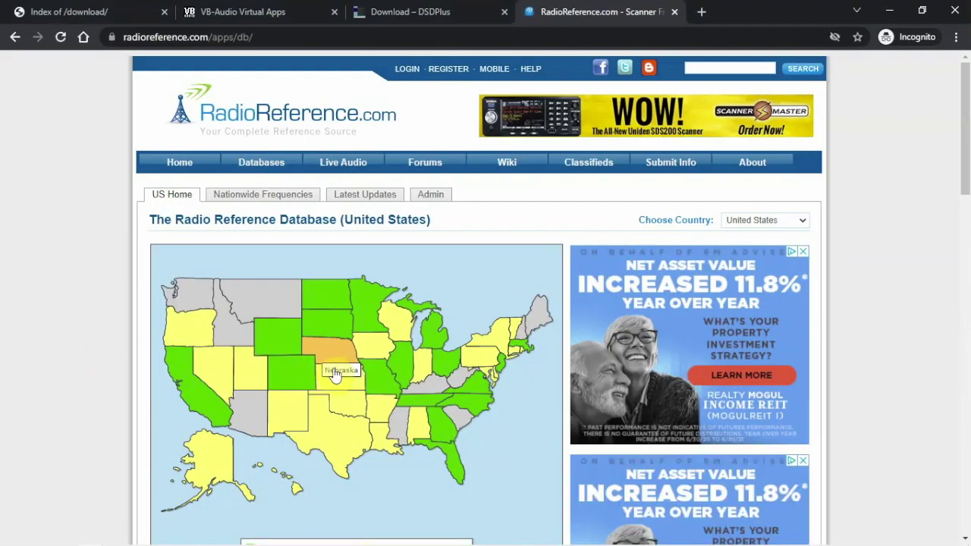
left_click(358, 375)
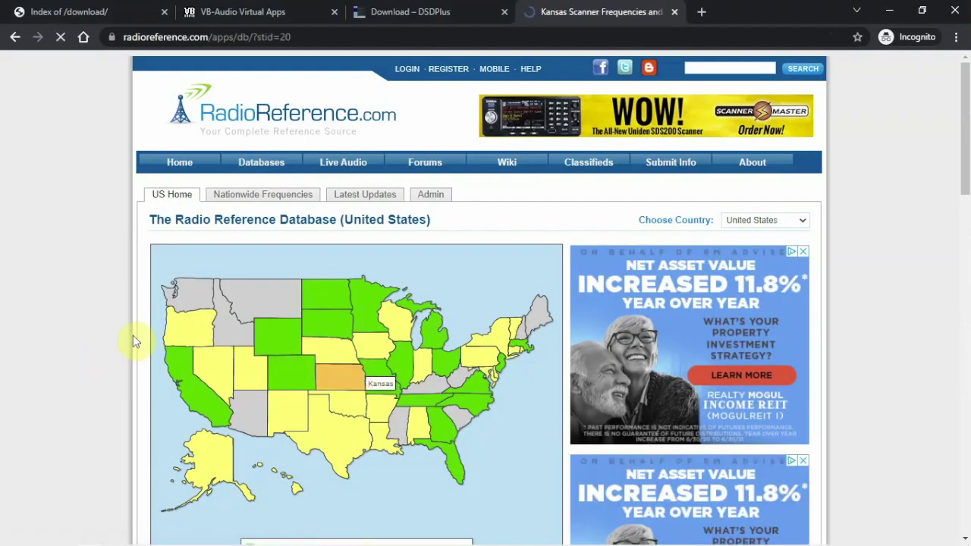
scroll(118, 333, "down", 3)
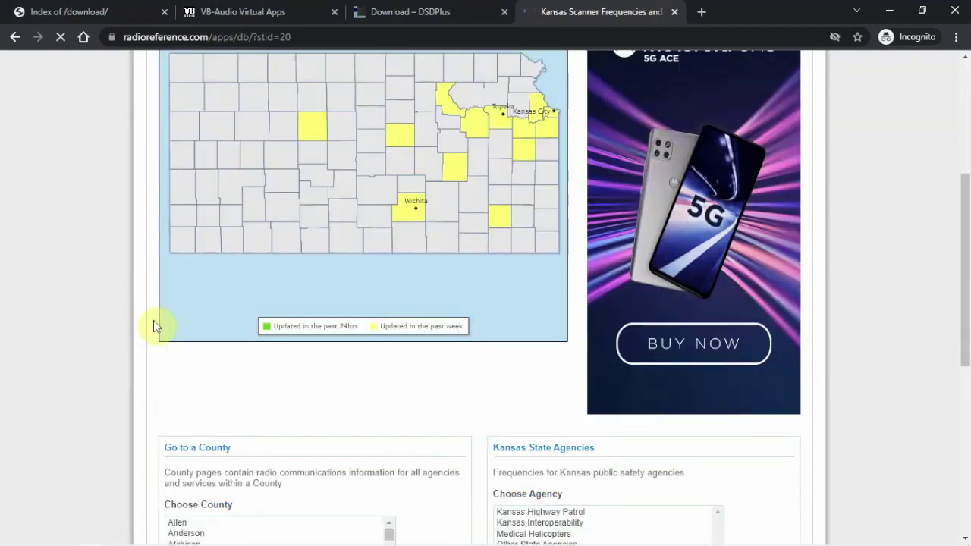
left_click(331, 238)
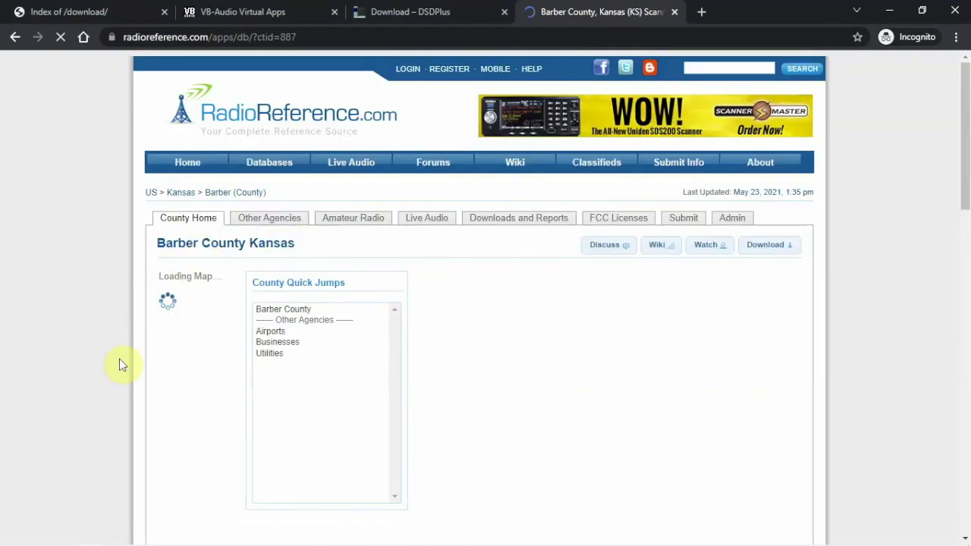
Find the Barber County frequency listings and open the Kansas Statewide Interoperable Communication System (KSICS) page.
scroll(64, 350, "down", 5)
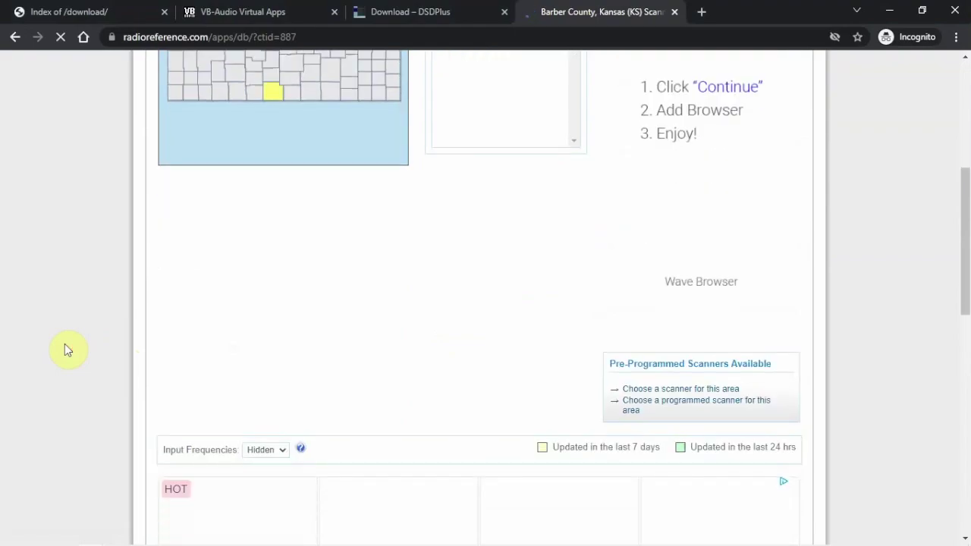
scroll(65, 349, "down", 5)
scroll(64, 349, "down", 2)
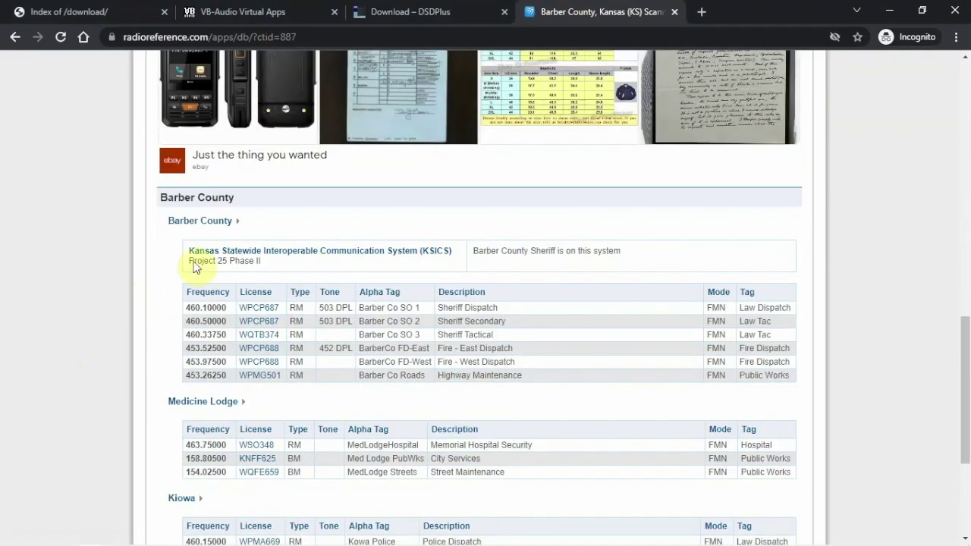
left_click_drag(218, 261, 303, 258)
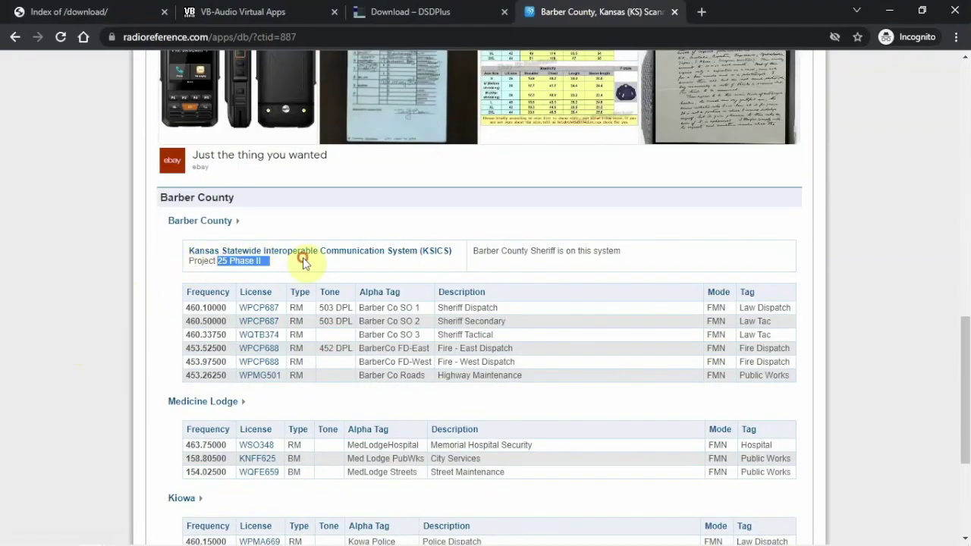
left_click(247, 258)
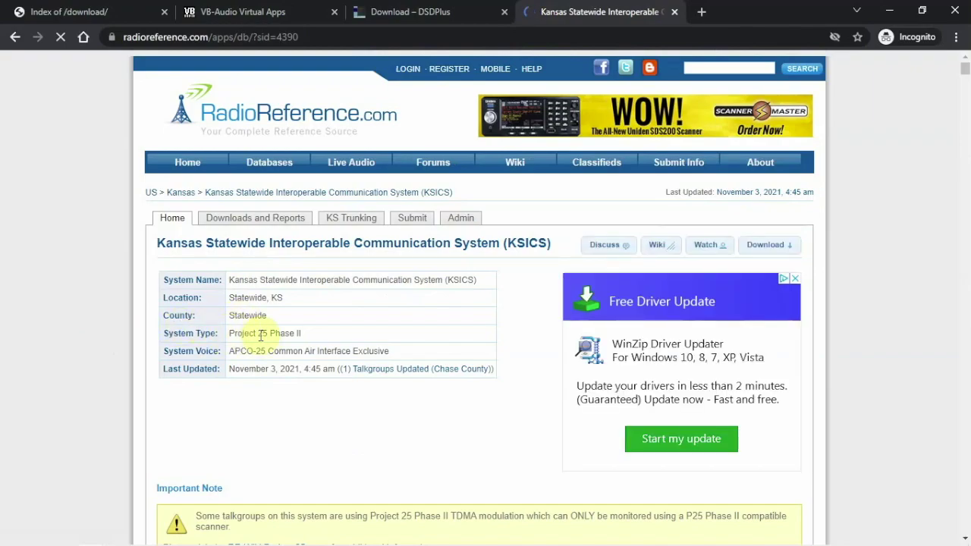
Open the Severy site details from the system frequencies table and go to its site frequencies.
scroll(168, 331, "down", 4)
scroll(168, 331, "down", 5)
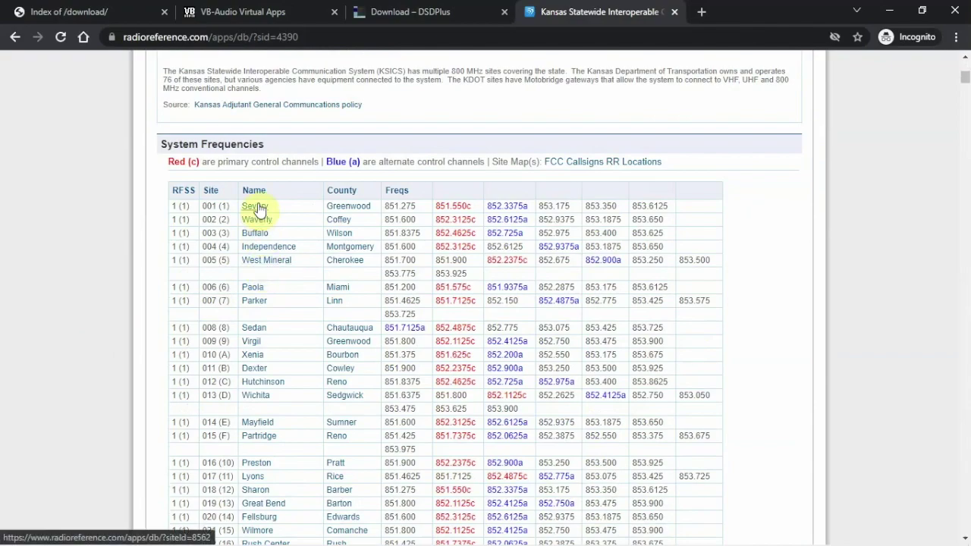
left_click(258, 208)
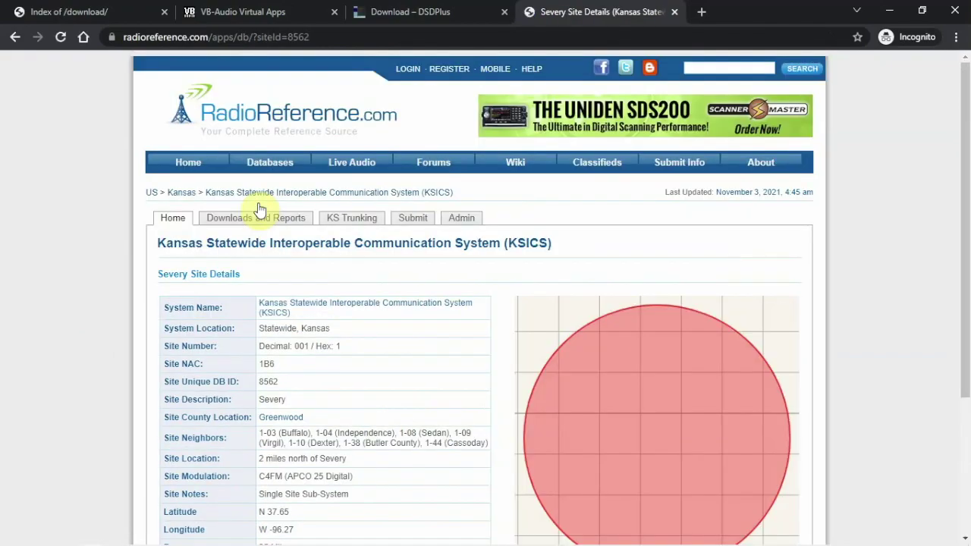
scroll(192, 428, "down", 3)
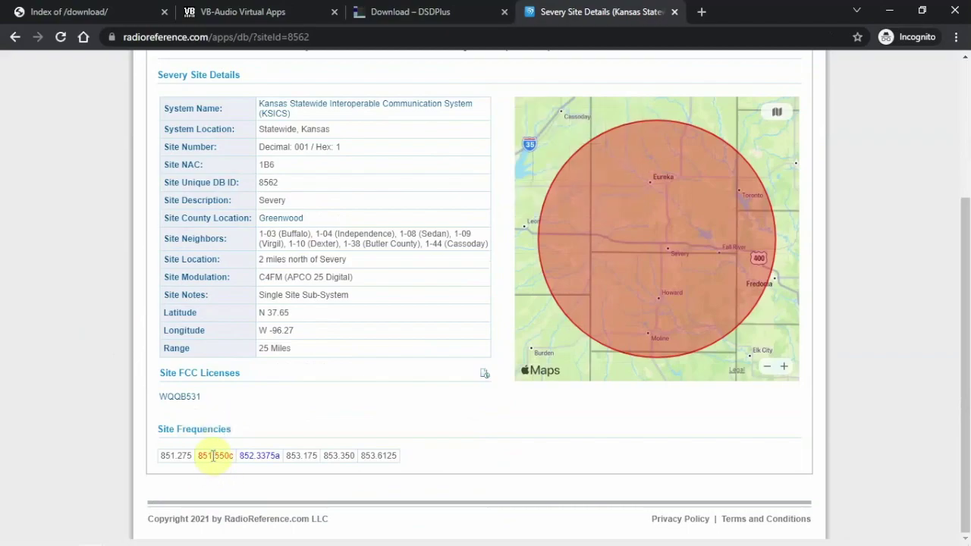
Copy the Severy site's primary control channel frequency, 851.550, without the trailing letter.
double_click(209, 455)
left_click(210, 455)
left_click_drag(216, 460, 227, 459)
right_click(226, 458)
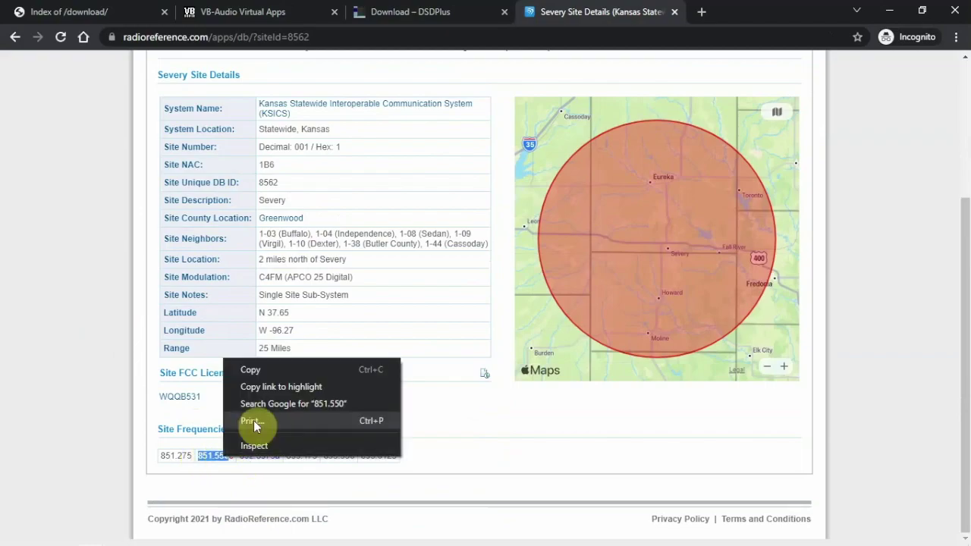
left_click(256, 372)
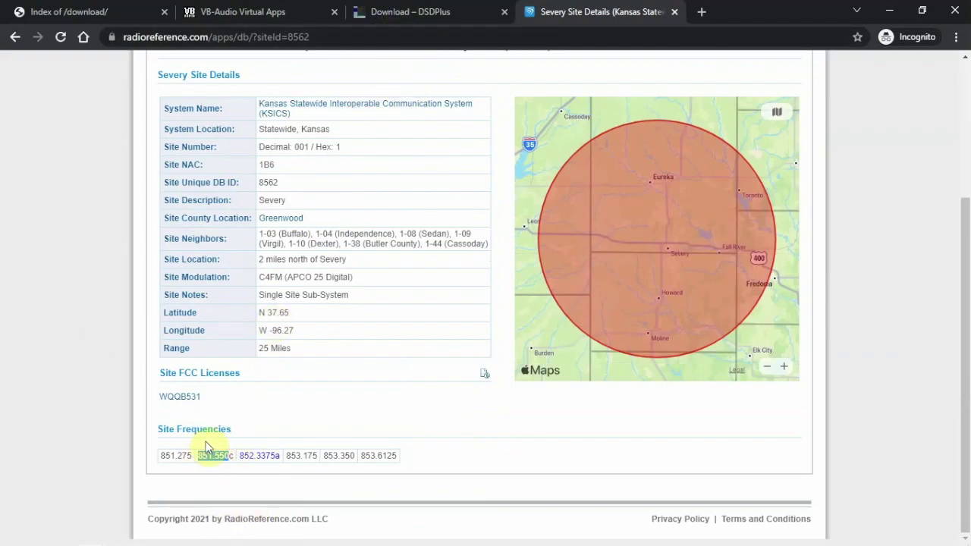
Download DSDPlus v1.101 and the DSDPlus v1.101 DLL Files from the DSDPlus download page.
left_click(434, 14)
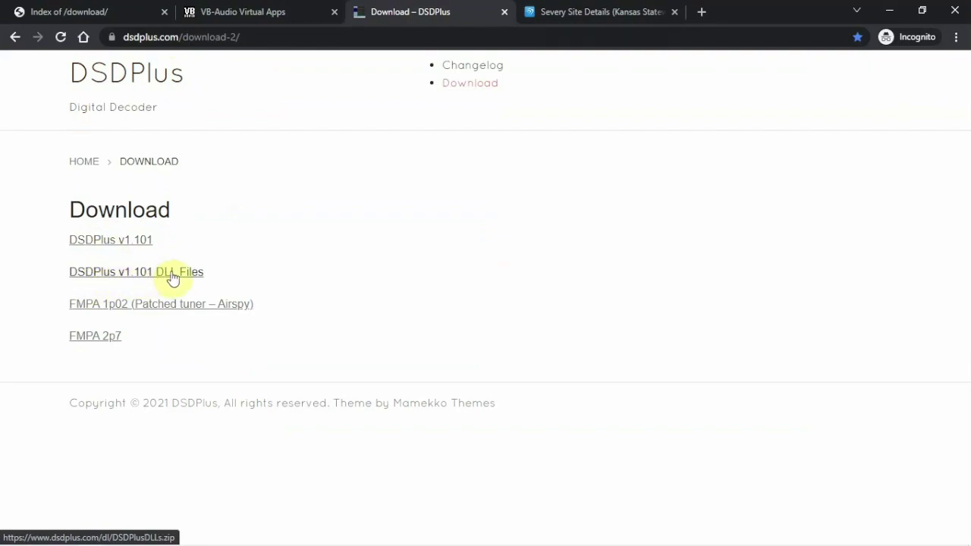
left_click(126, 242)
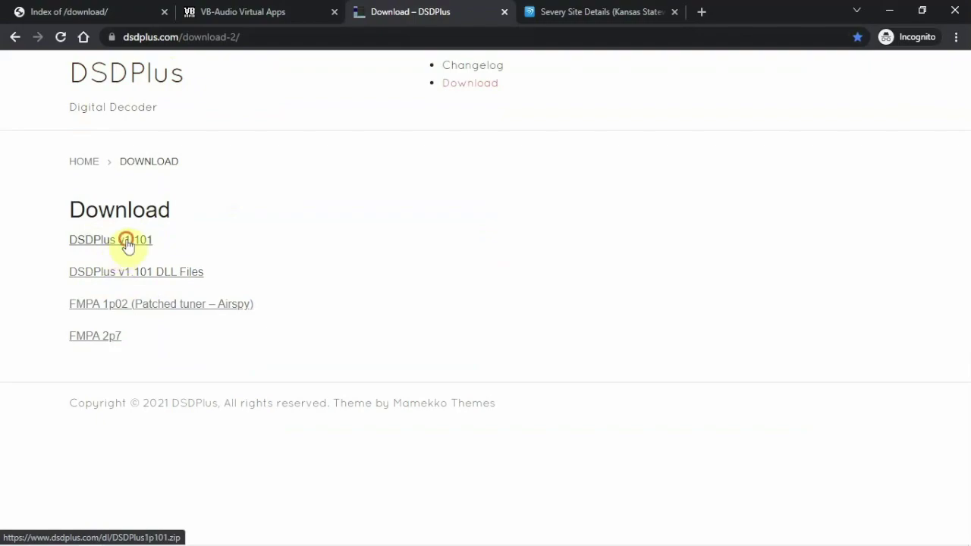
left_click(147, 272)
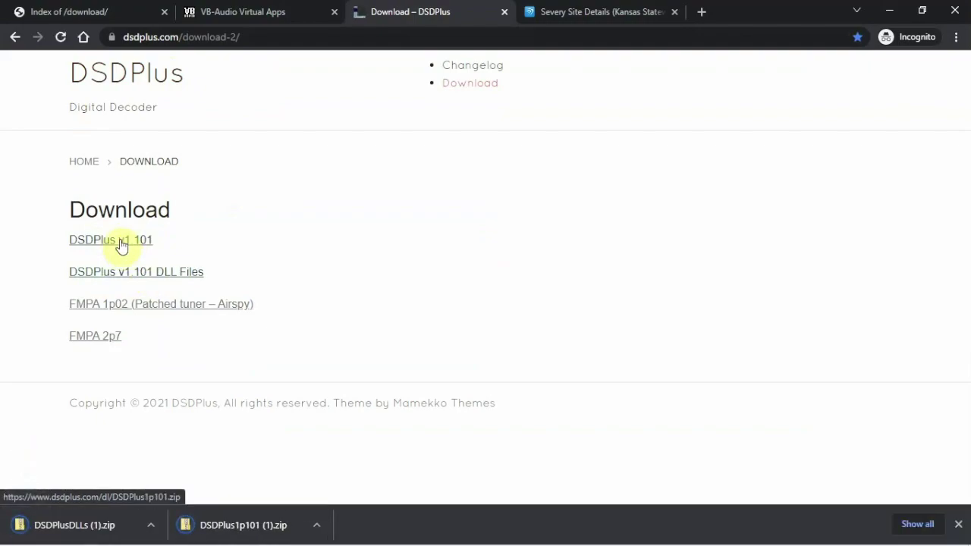
Download the Windows VB-CABLE driver from the VB-Audio page and UniTrunker-1.0.33.6.msi from the UniTrunker download index.
left_click(239, 11)
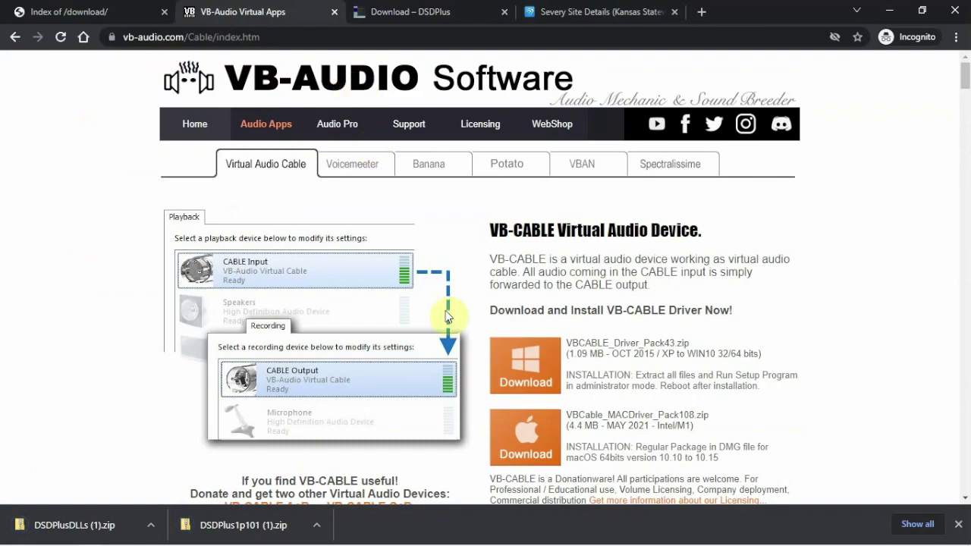
left_click(515, 366)
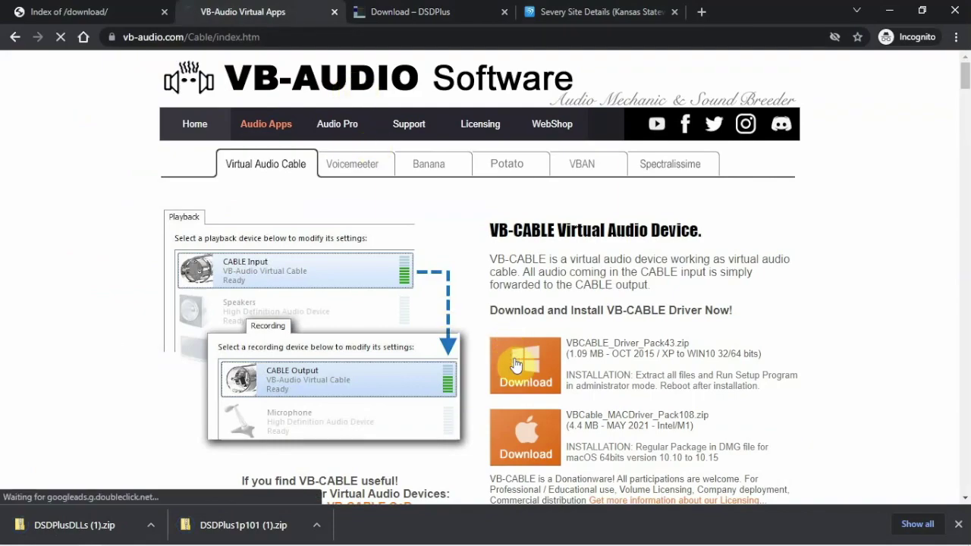
left_click(113, 14)
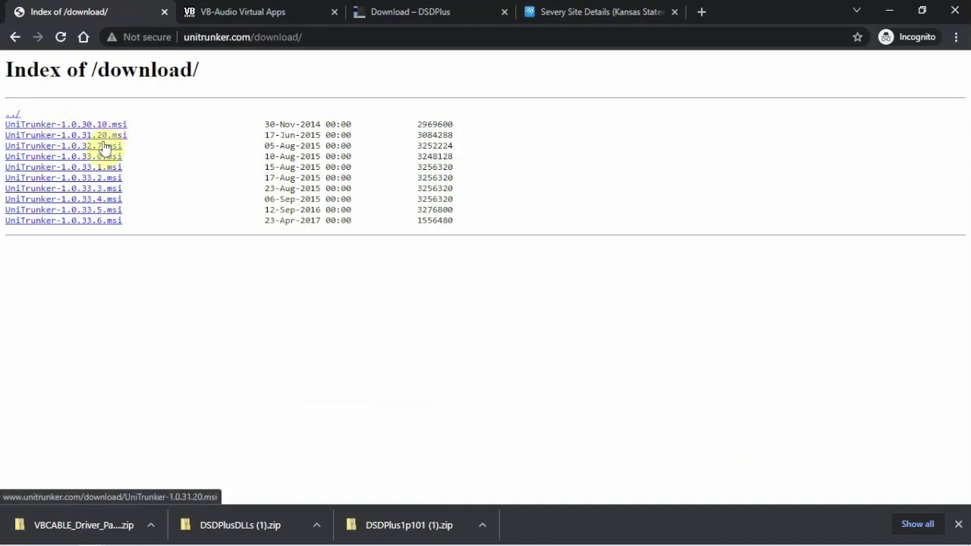
left_click(81, 220)
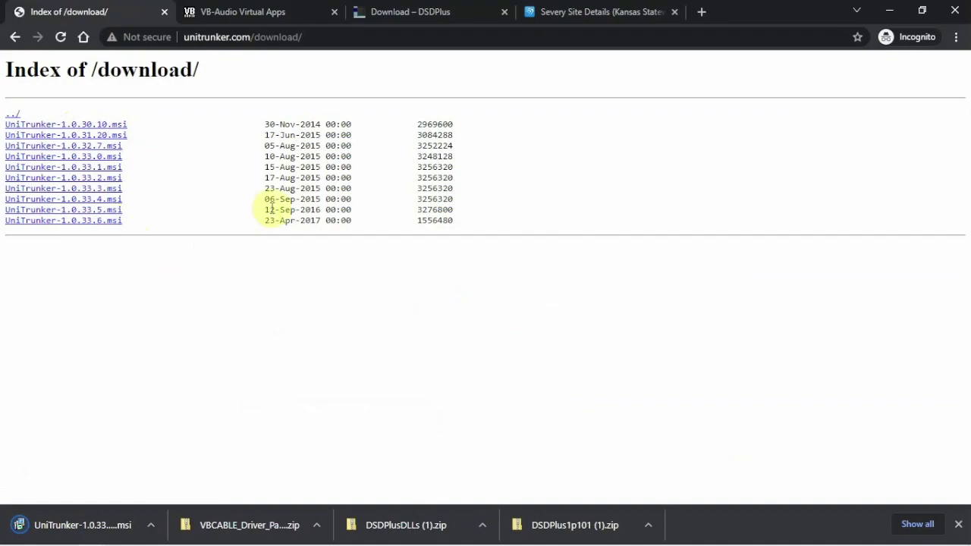
View the contents of the downloaded DSDPlusDLLs (1) archive and close it.
mouse_move(519, 526)
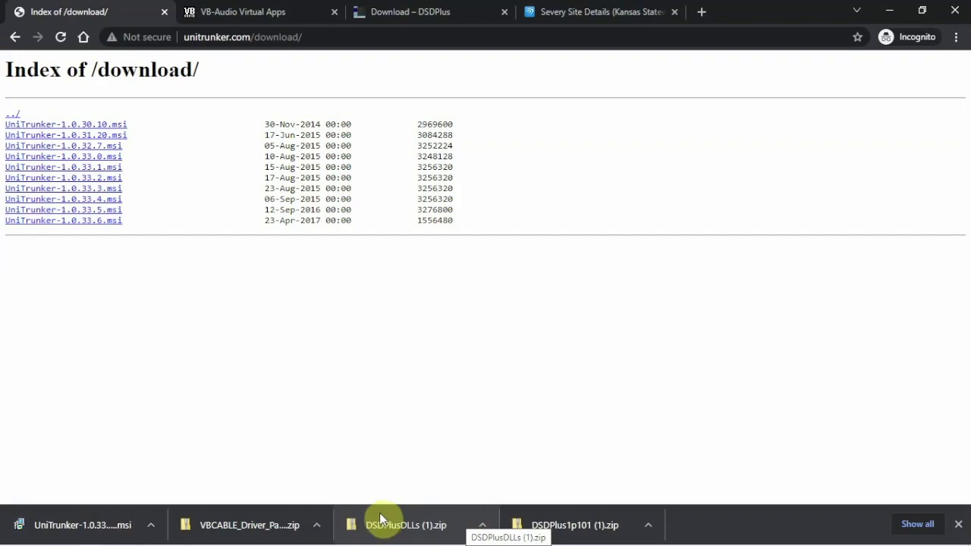
left_click(400, 526)
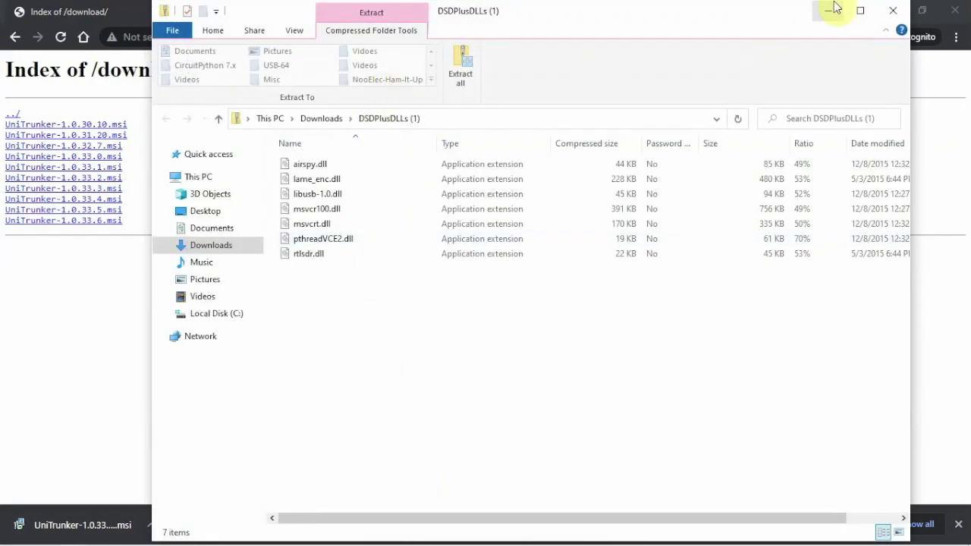
left_click(891, 15)
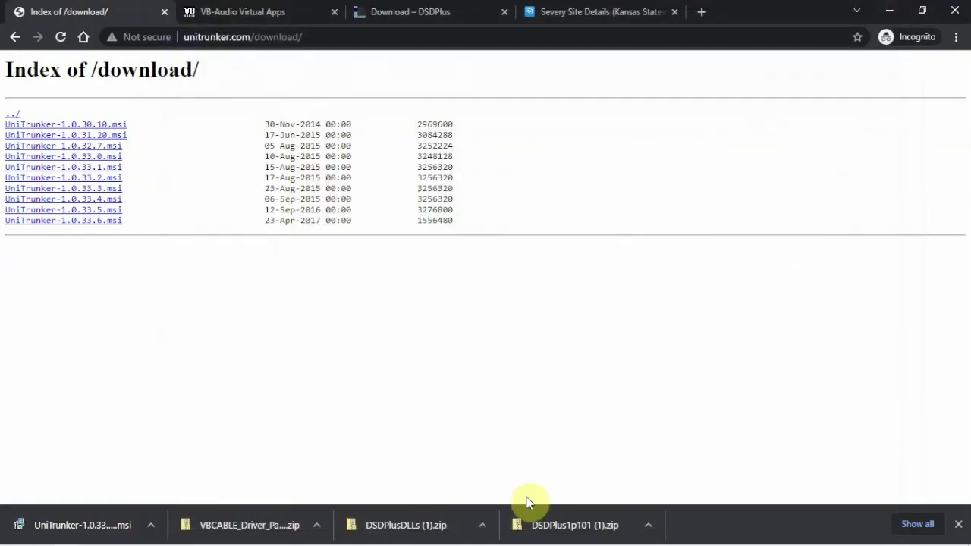
In the desktop RTL folder, extract the DSDPlus1p101 (1) and DSDPlusDLLs (1) archives into folders of the same names using 7-Zip.
left_click(117, 536)
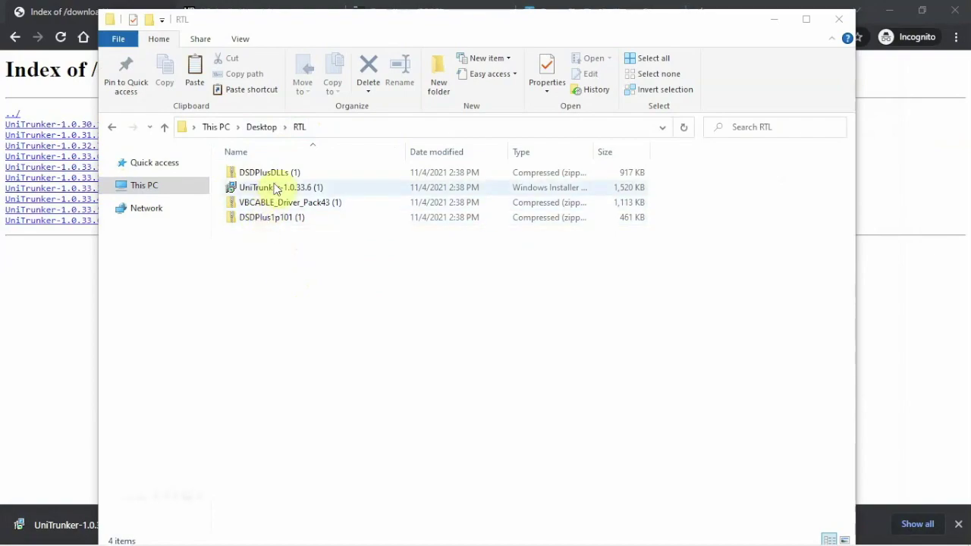
right_click(266, 218)
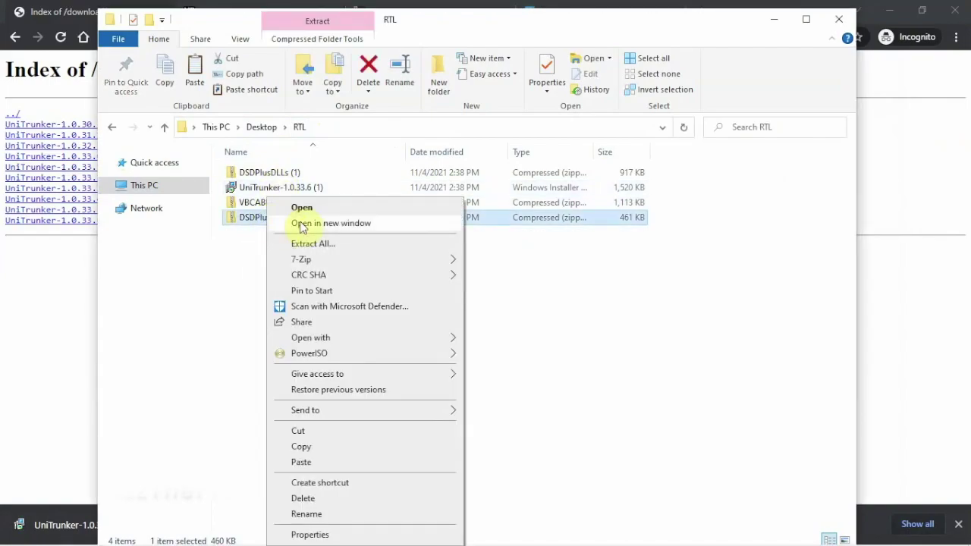
mouse_move(333, 259)
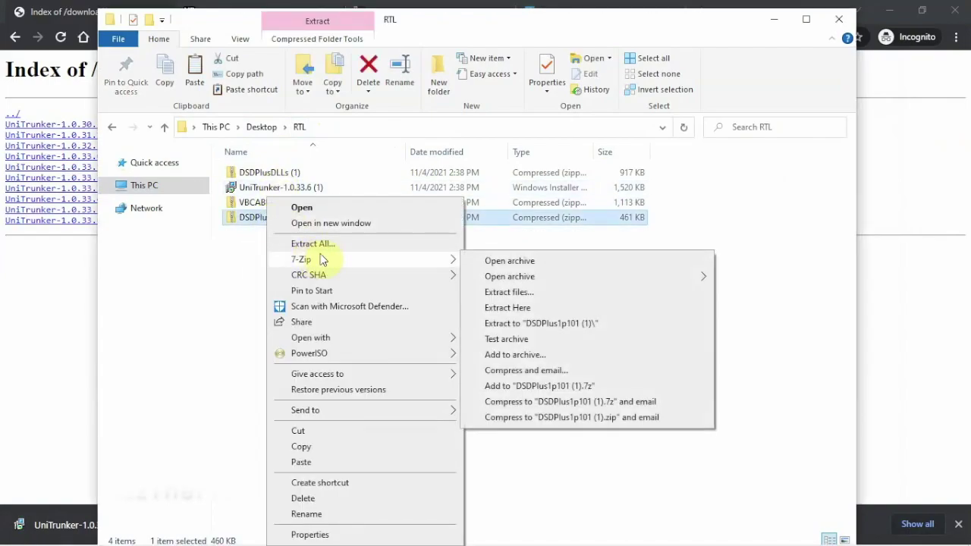
left_click(558, 325)
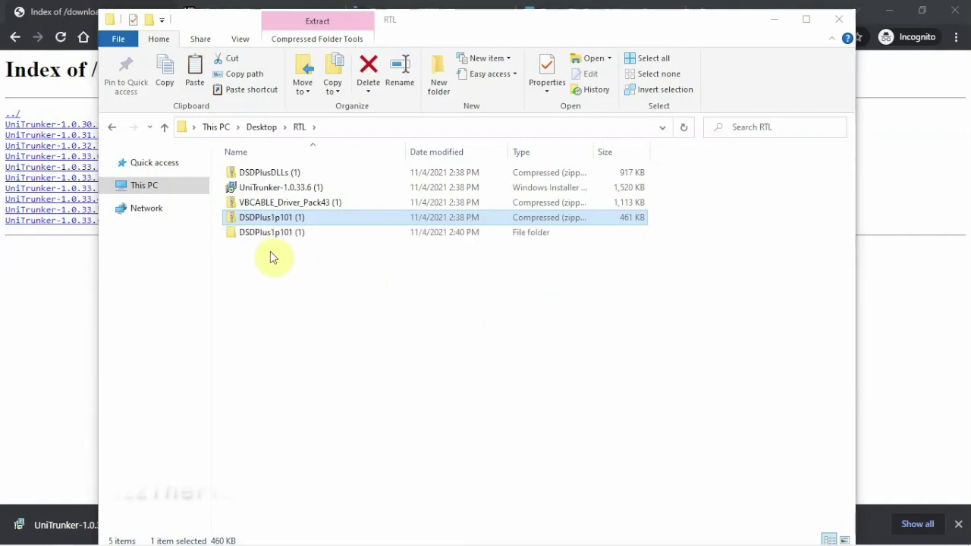
left_click(271, 173)
right_click(270, 174)
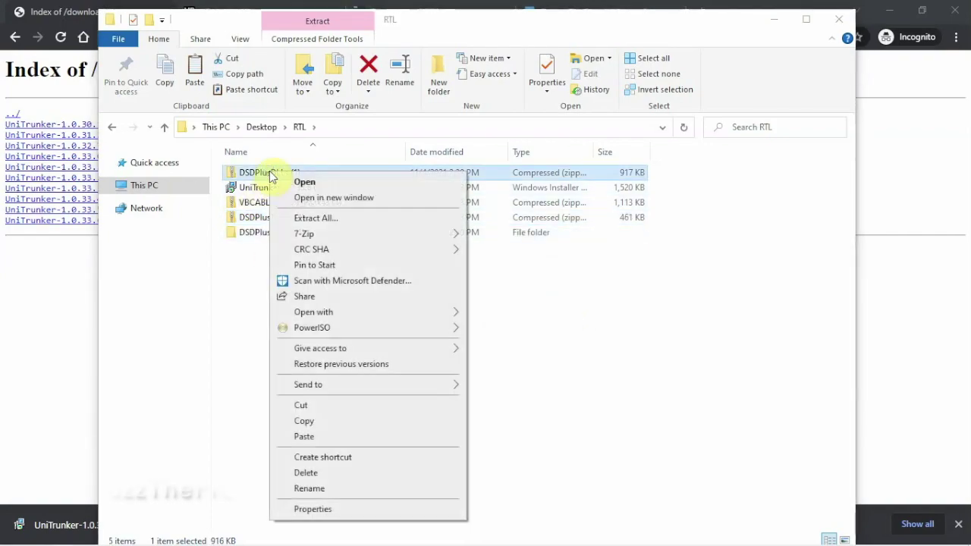
mouse_move(311, 233)
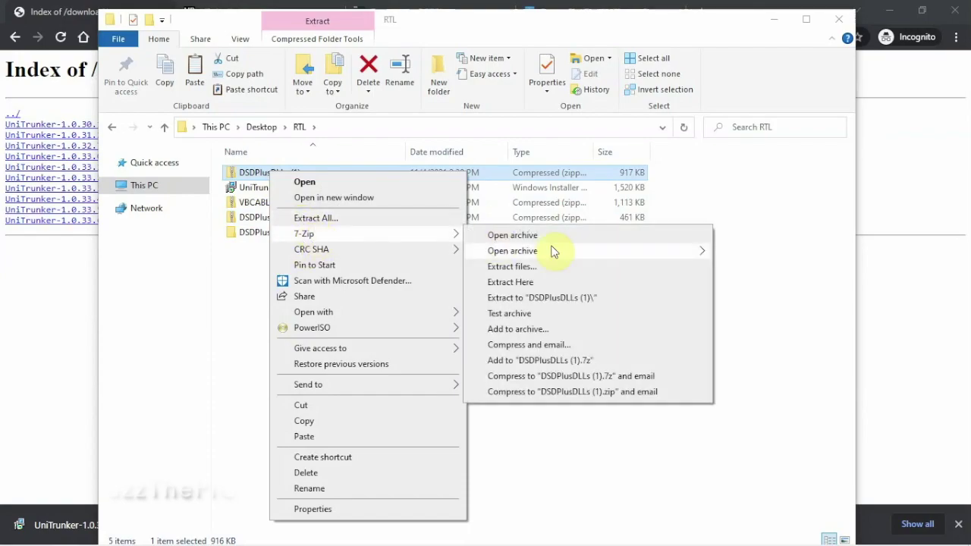
left_click(556, 300)
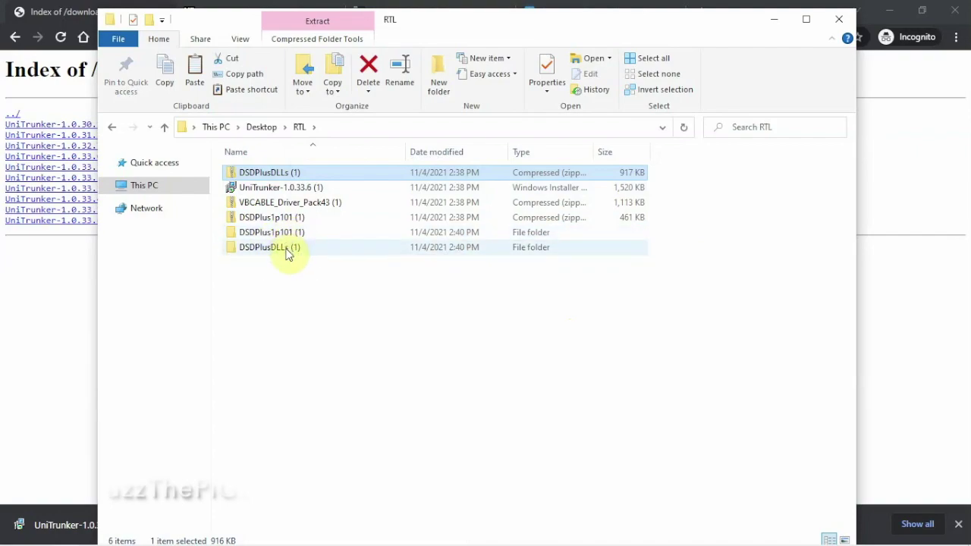
Copy all the DLL files from the extracted DSDPlusDLLs (1) folder into the DSDPlus1p101 (1) folder.
double_click(288, 254)
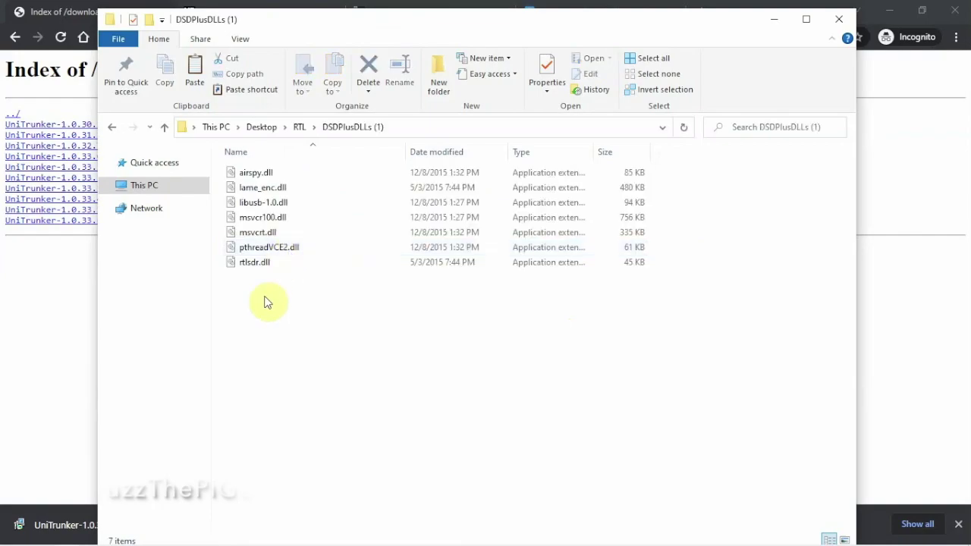
left_click_drag(264, 294, 277, 175)
right_click(277, 175)
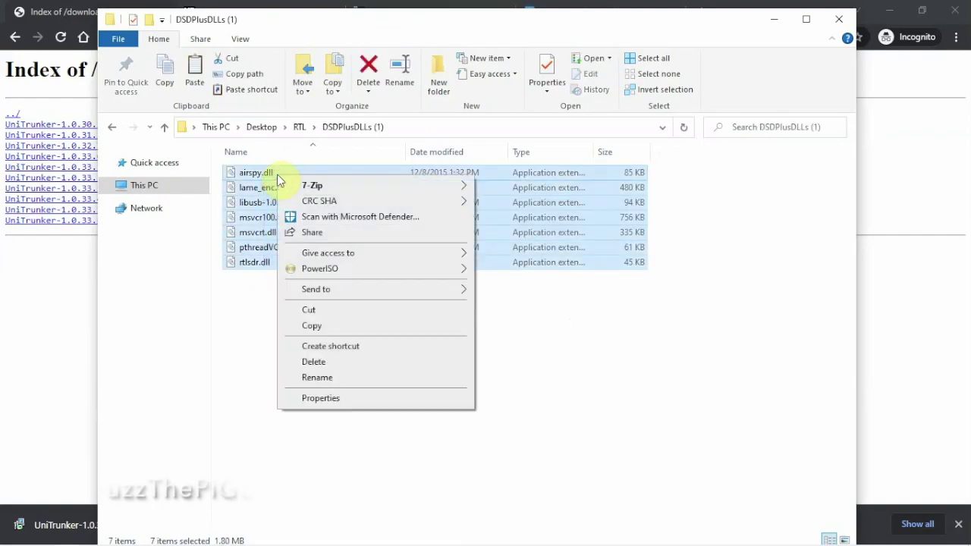
left_click(307, 325)
key("alt+Left")
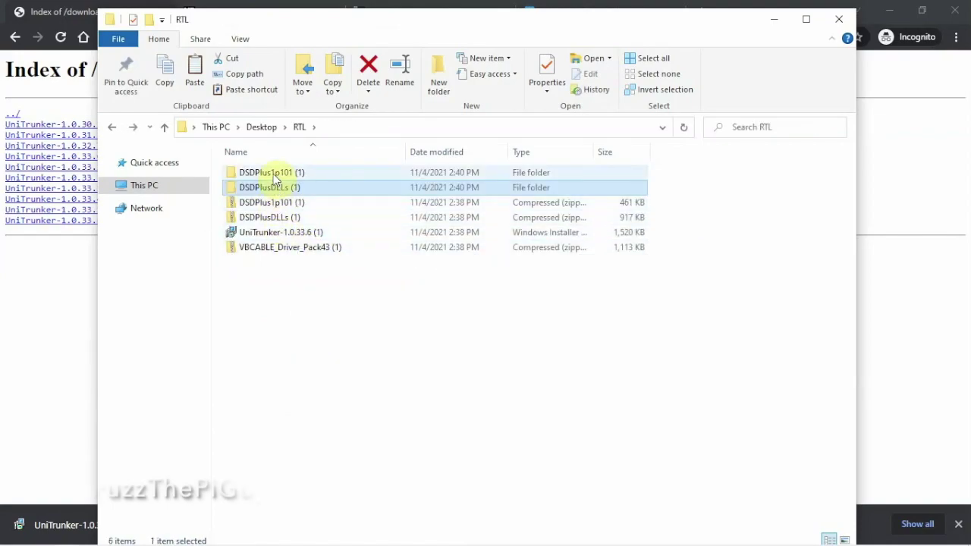
double_click(275, 174)
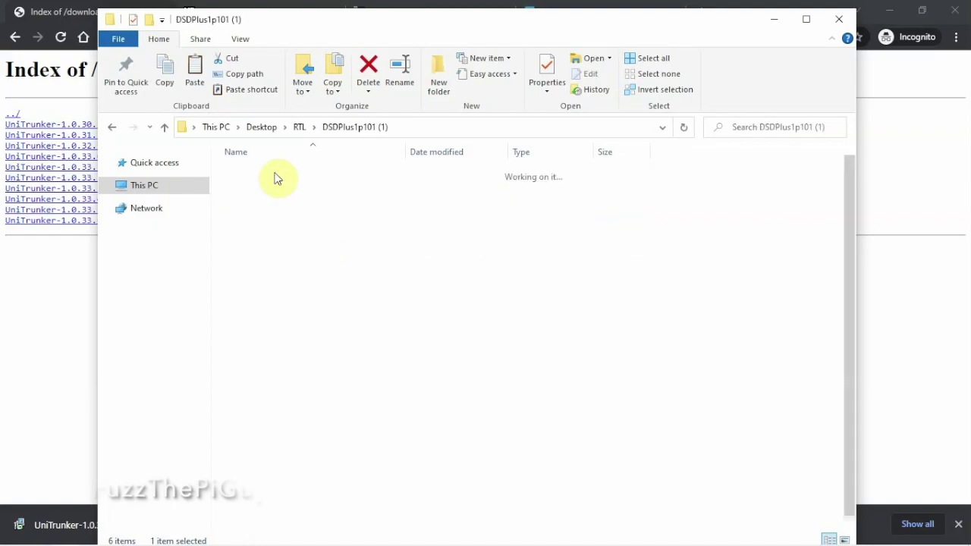
scroll(303, 326, "down", 1)
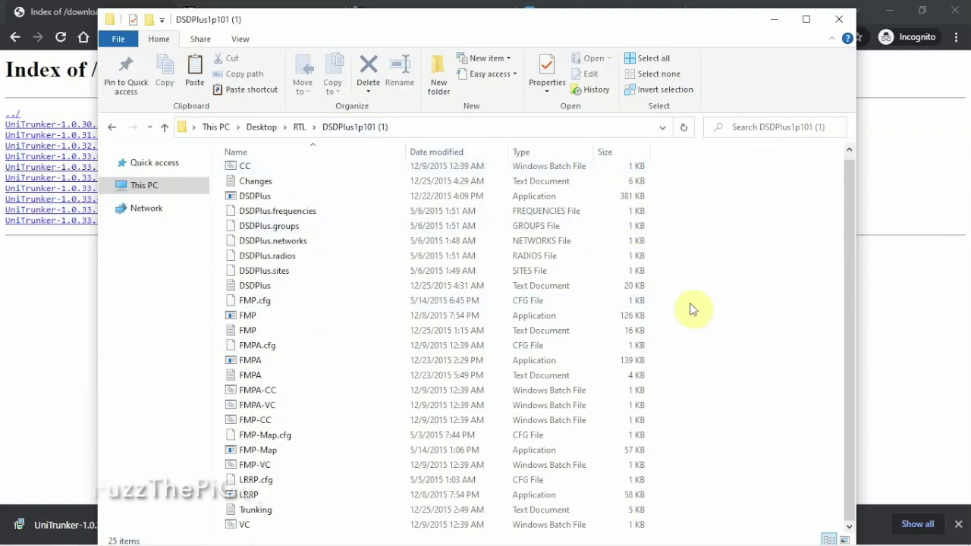
right_click(736, 352)
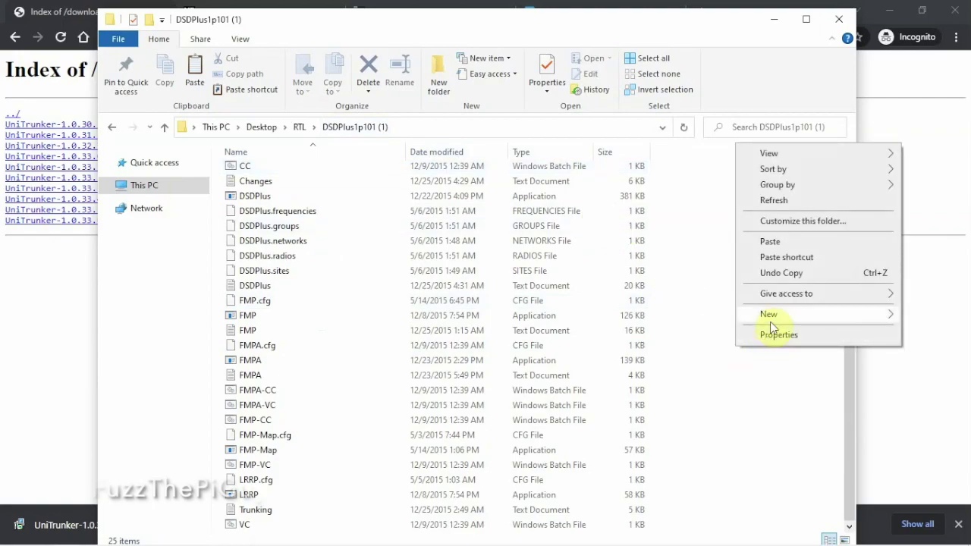
mouse_move(773, 319)
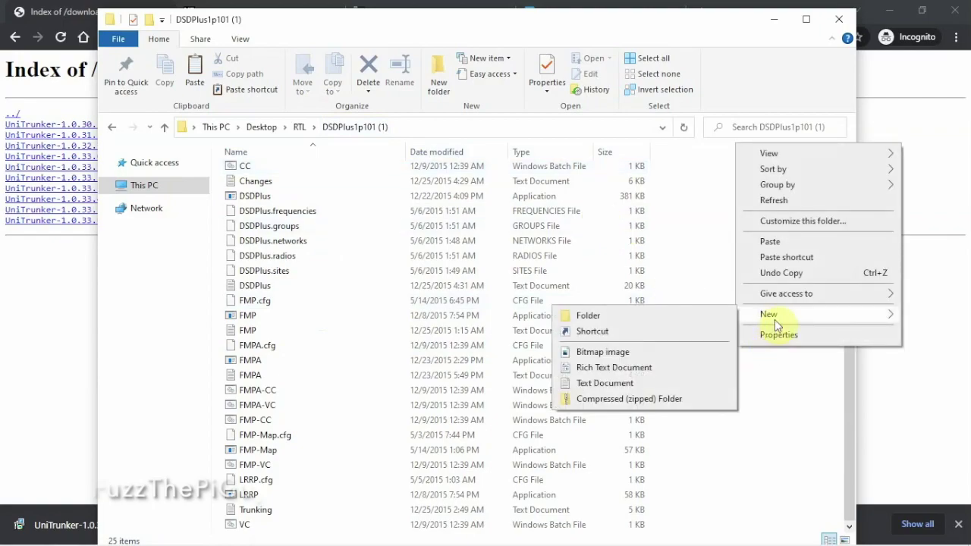
left_click(771, 241)
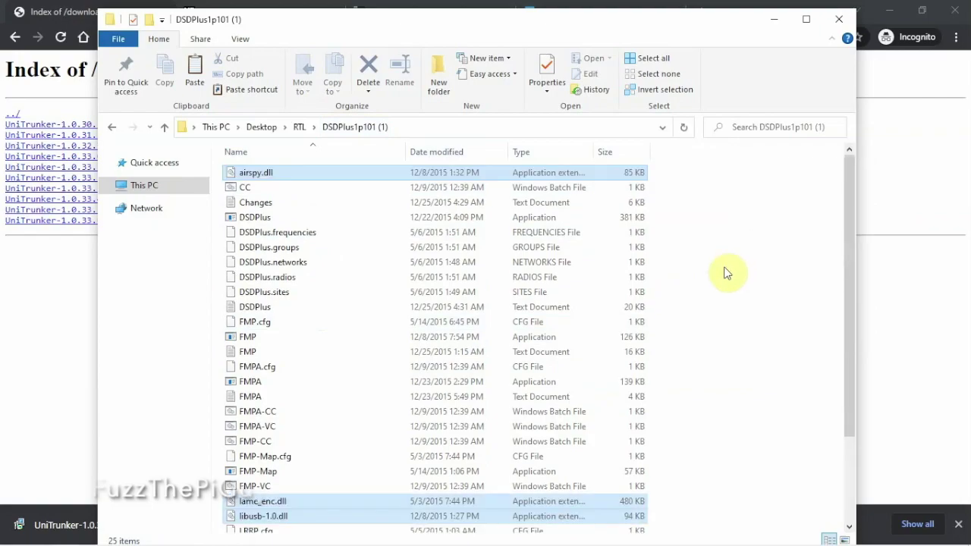
scroll(724, 273, "down", 3)
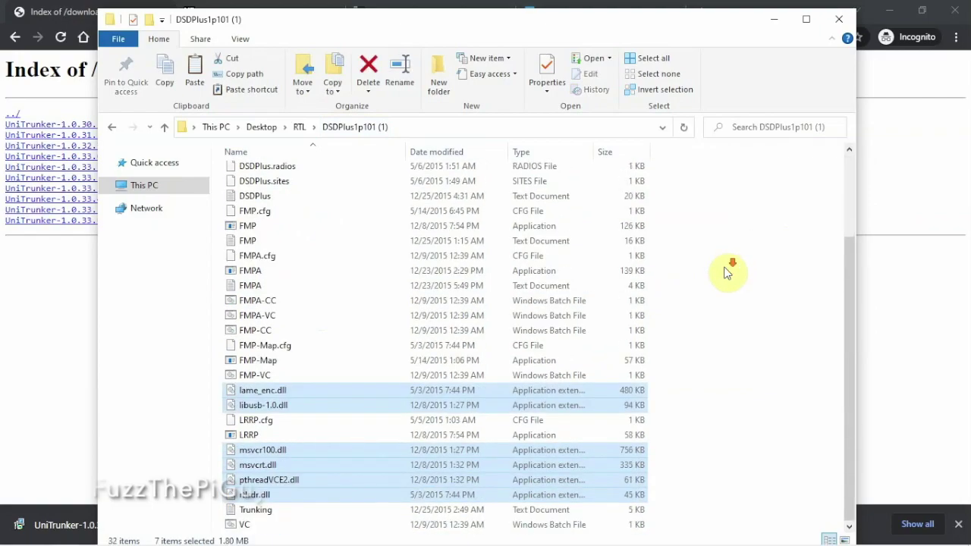
Rename the DSDPlus1p101 (1) folder in the RTL folder as DSD-Plus.
key("alt+Up")
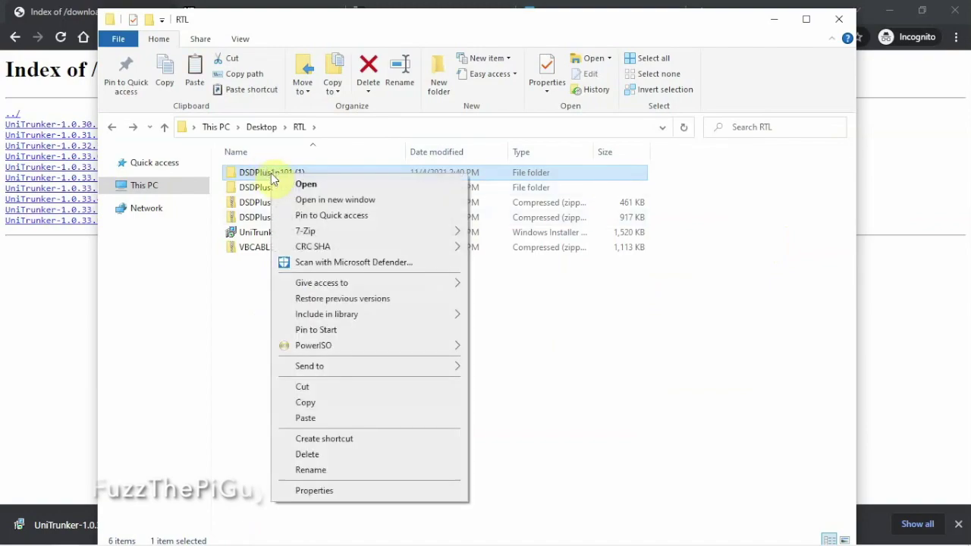
left_click(336, 471)
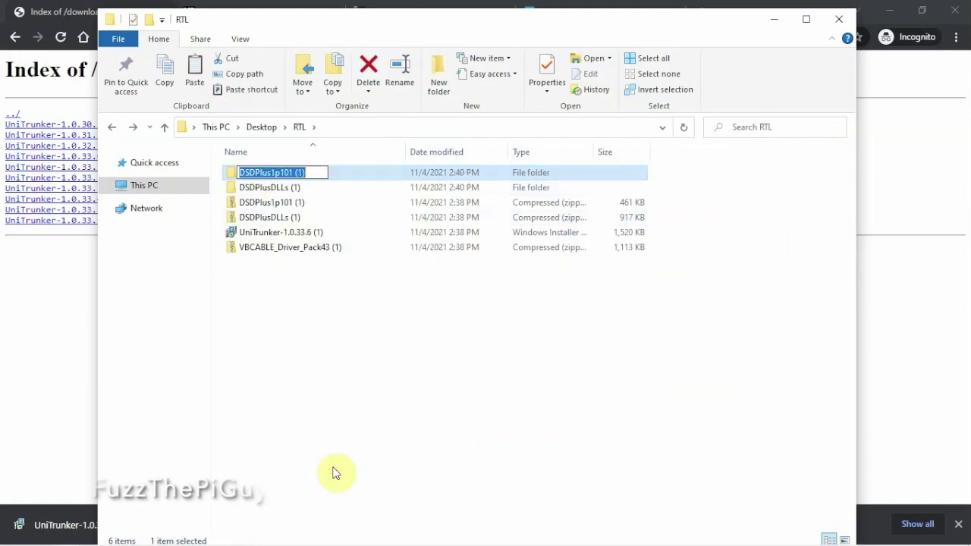
key("End")
key("BackSpace")
key("BackSpace")
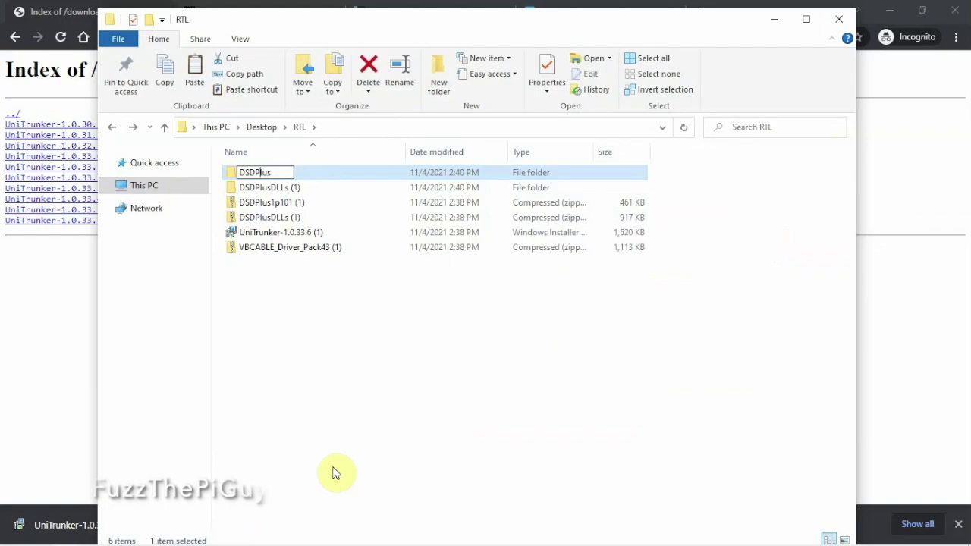
type("-")
key("Return")
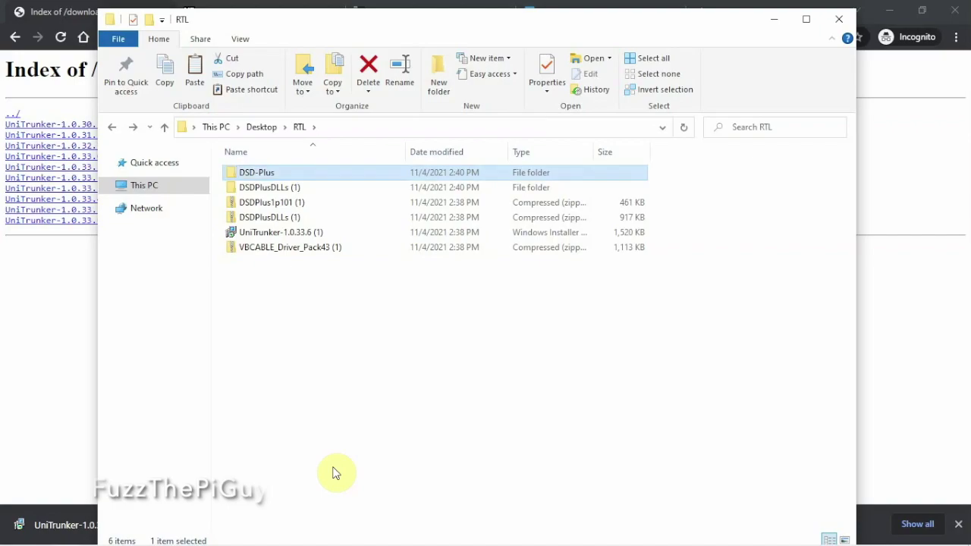
left_click(258, 190)
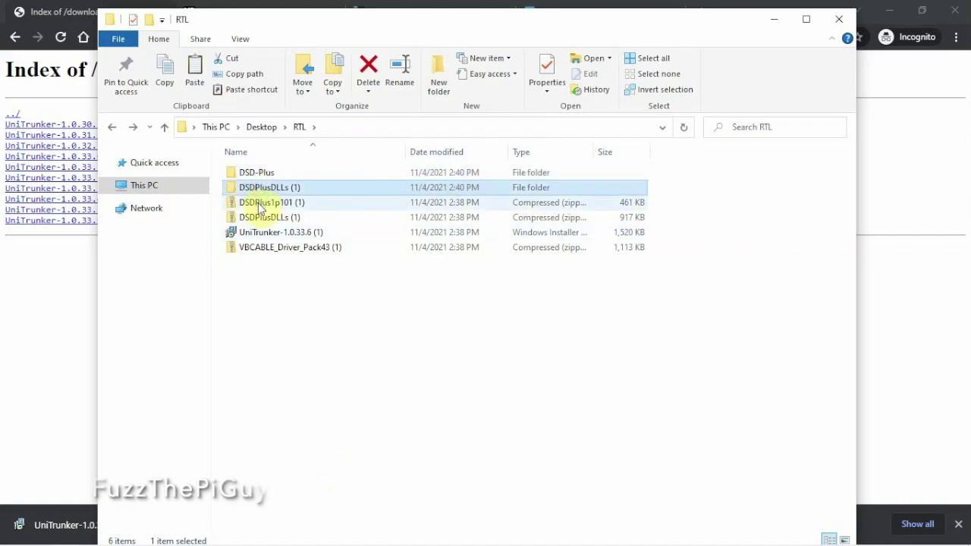
left_click(260, 203)
left_click(269, 219)
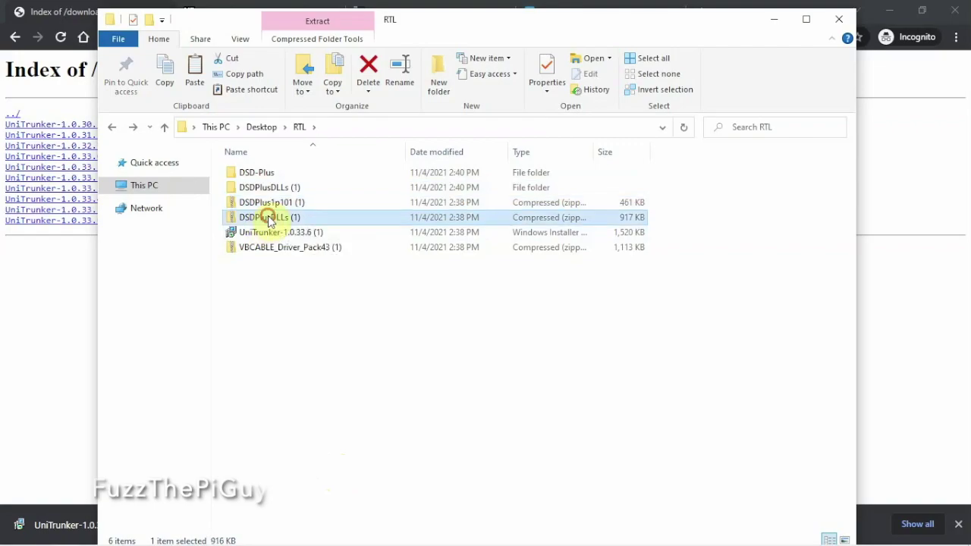
left_click(254, 189)
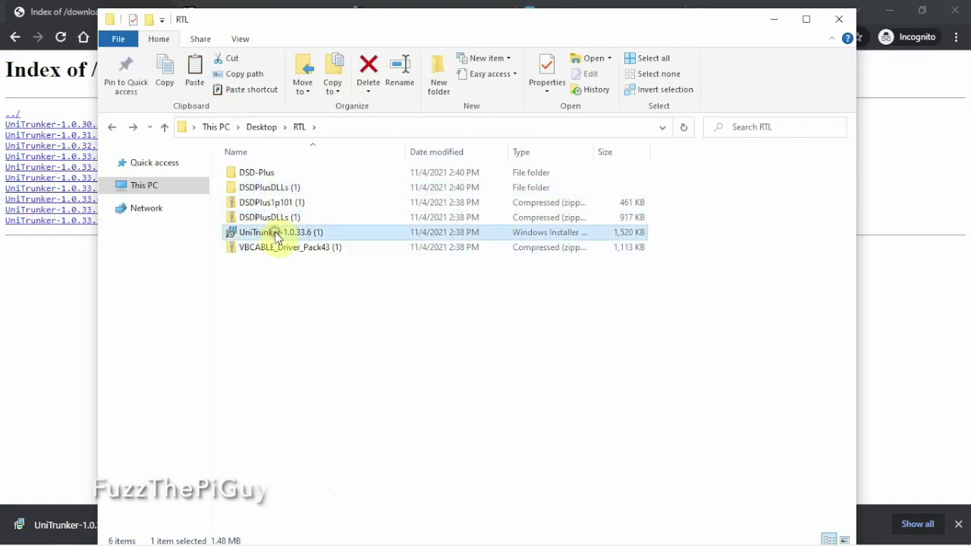
left_click(276, 235)
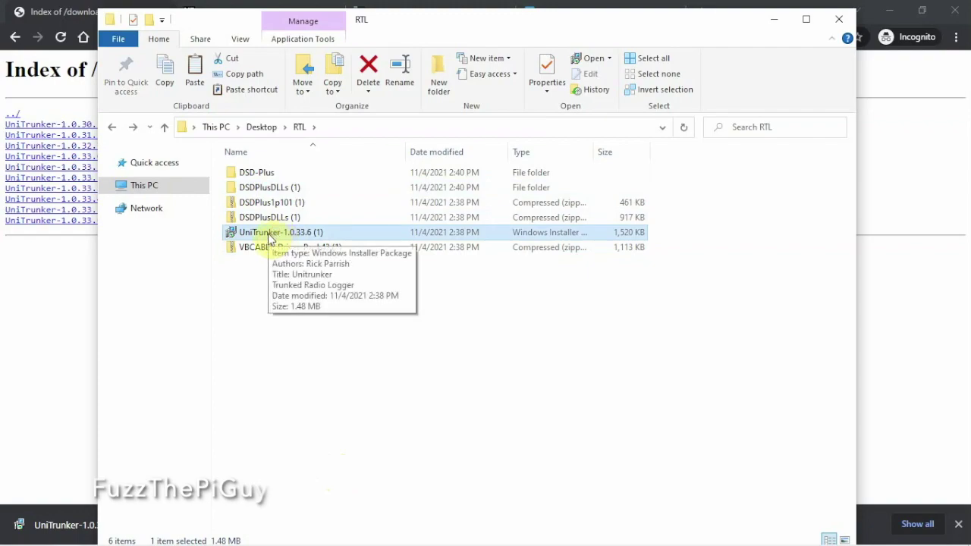
Extract the VBCABLE_Driver_Pack43 (1) archive into a folder of the same name using 7-Zip and look through the extracted files.
left_click(271, 253)
right_click(272, 255)
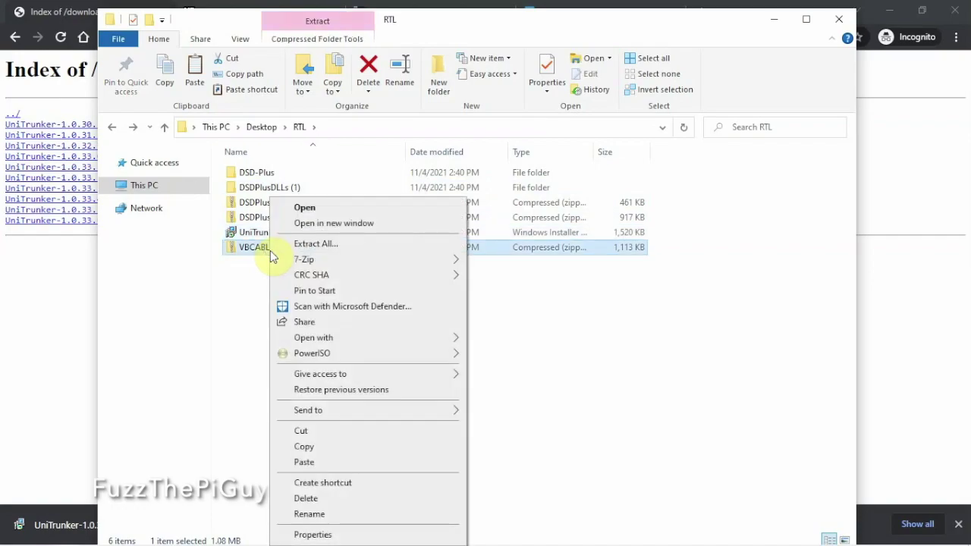
mouse_move(324, 260)
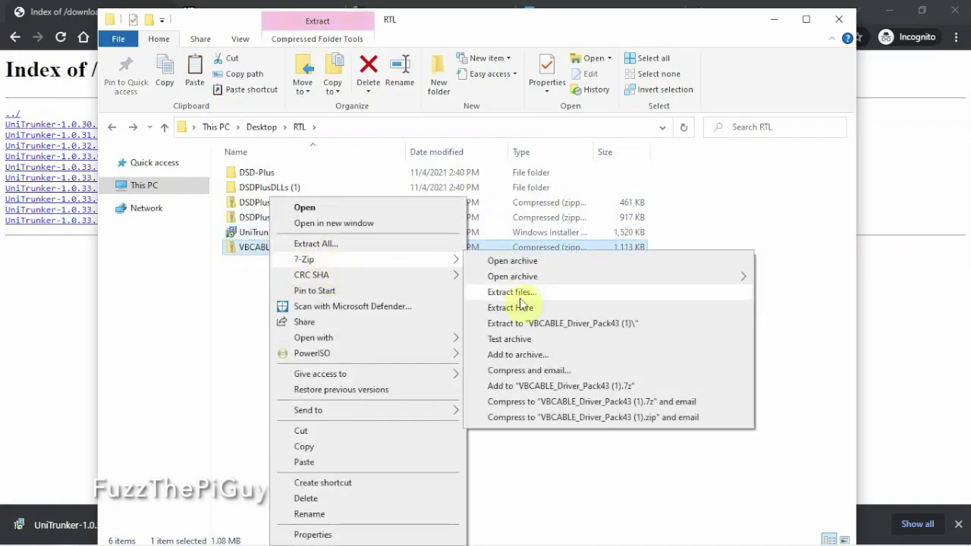
left_click(530, 323)
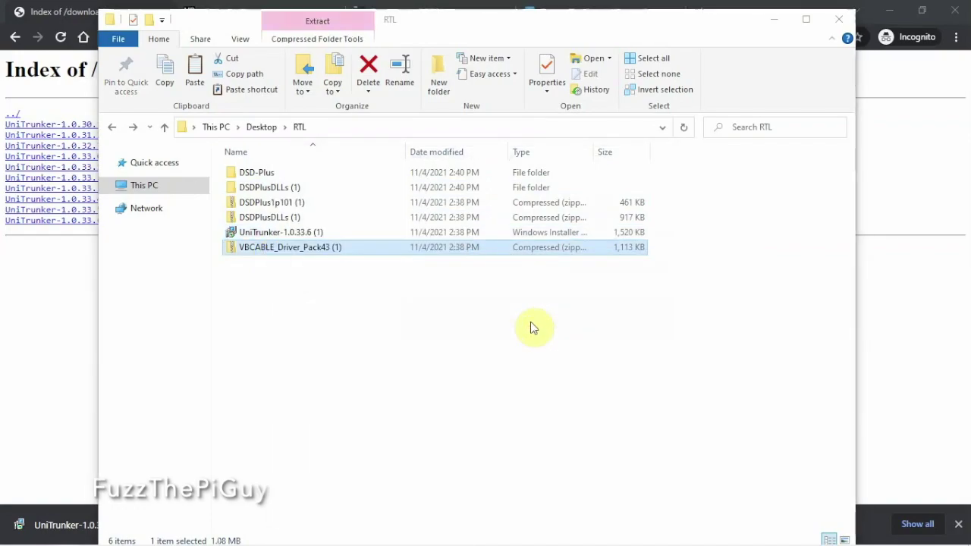
double_click(260, 265)
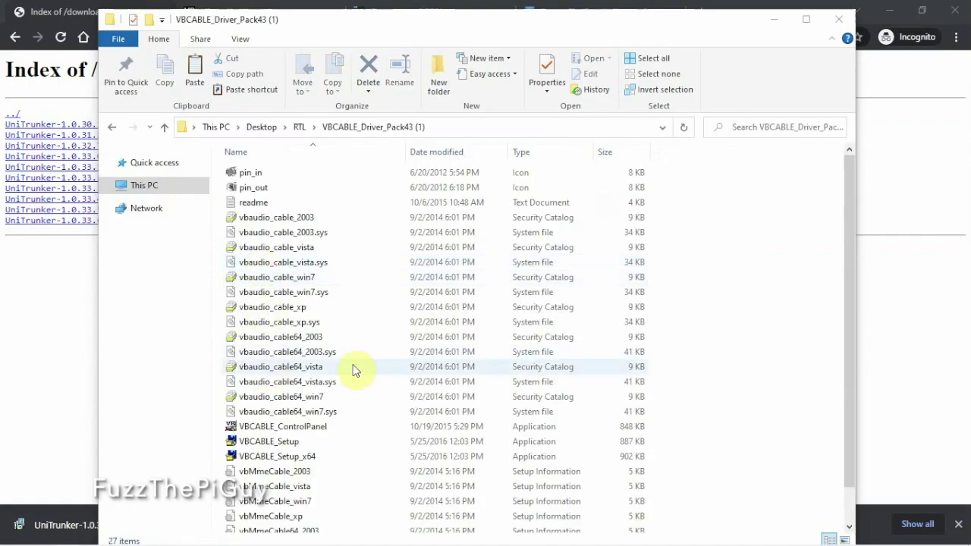
scroll(279, 302, "down", 1)
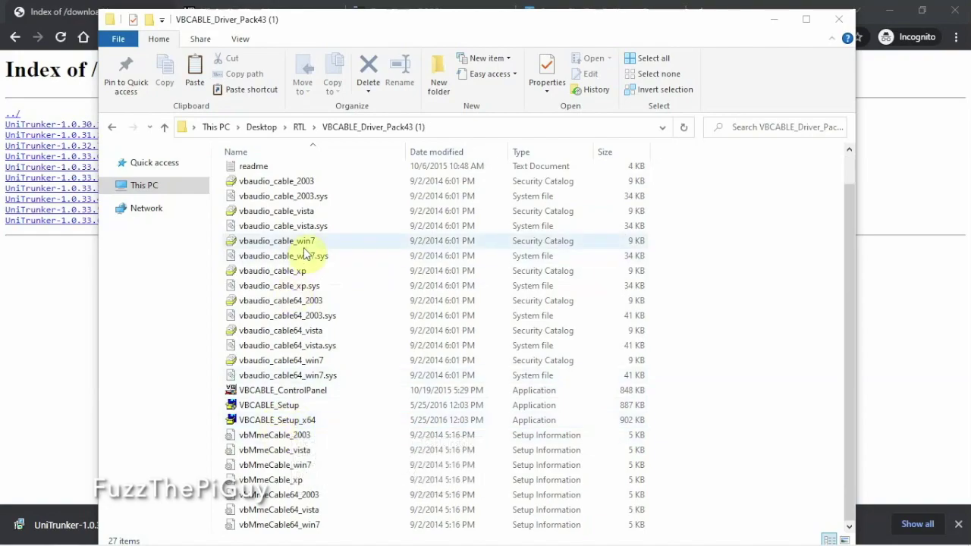
key("BackSpace")
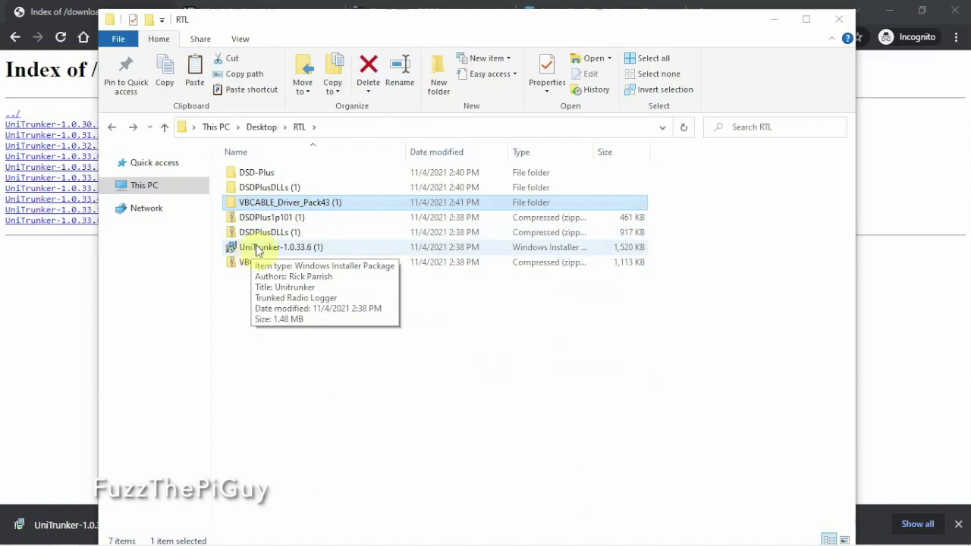
double_click(258, 251)
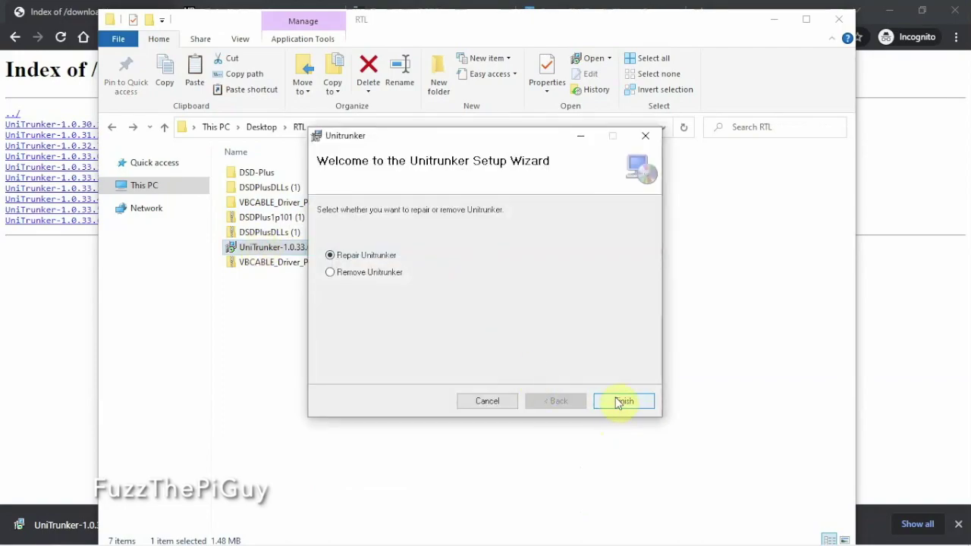
left_click(515, 402)
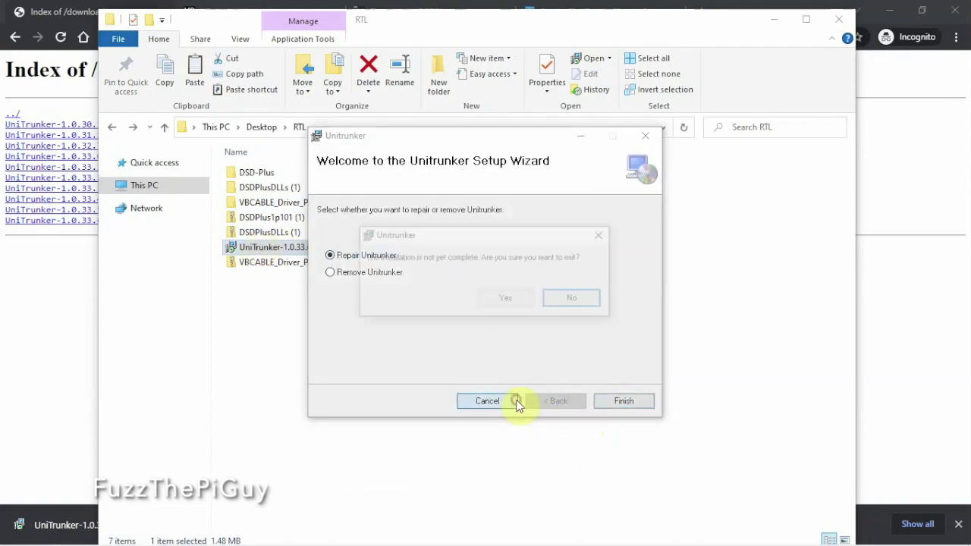
left_click(511, 297)
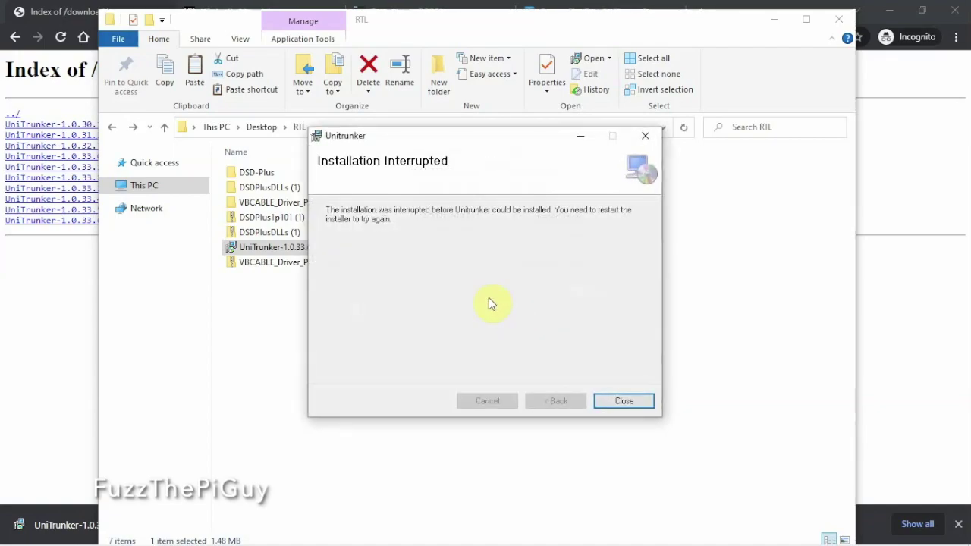
left_click(618, 398)
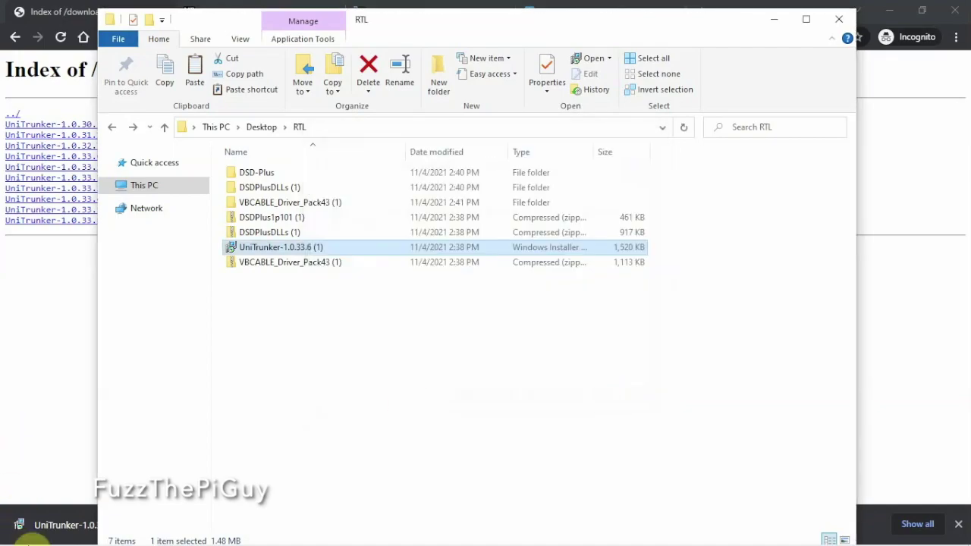
Launch the installed Unitrunker application from its Windows program folder.
left_click(12, 536)
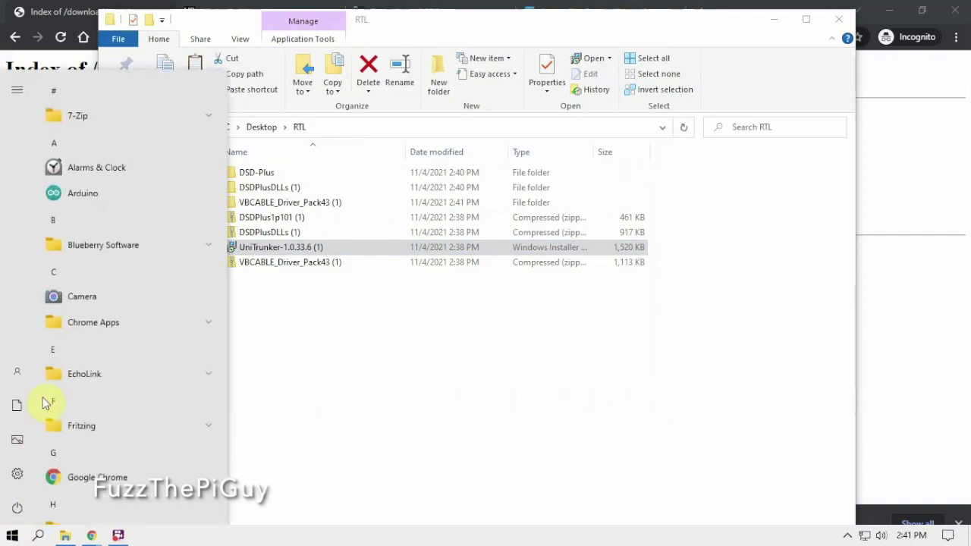
scroll(76, 371, "down", 10)
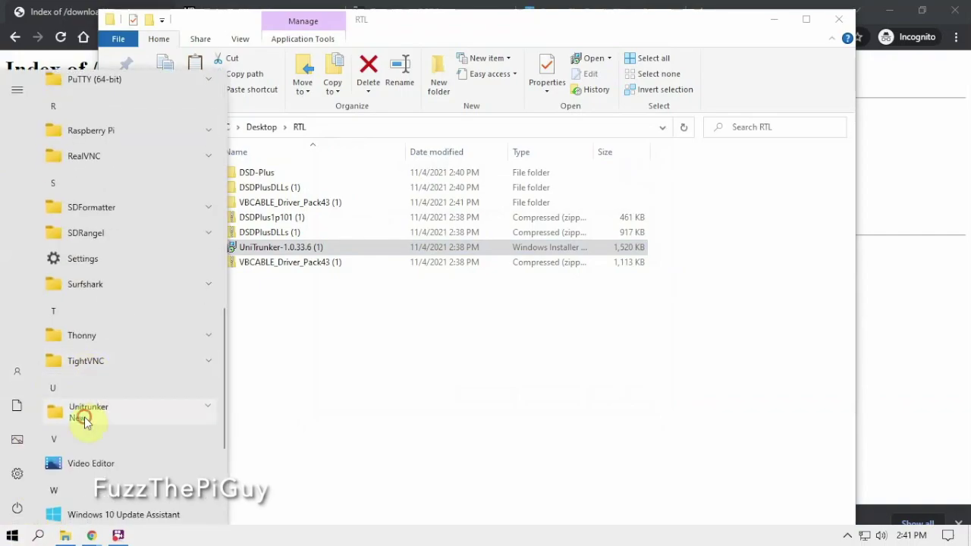
left_click(85, 417)
scroll(114, 364, "down", 3)
left_click(117, 313)
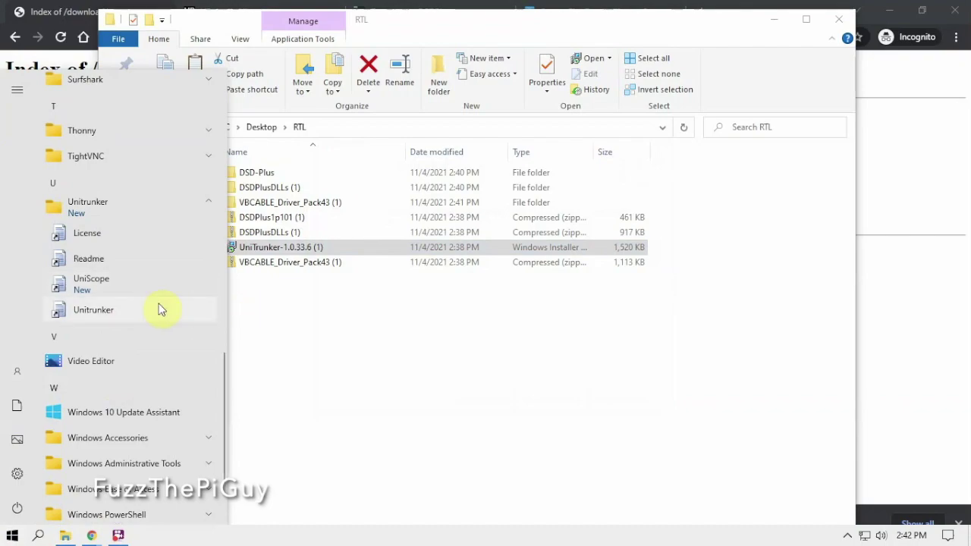
left_click(123, 314)
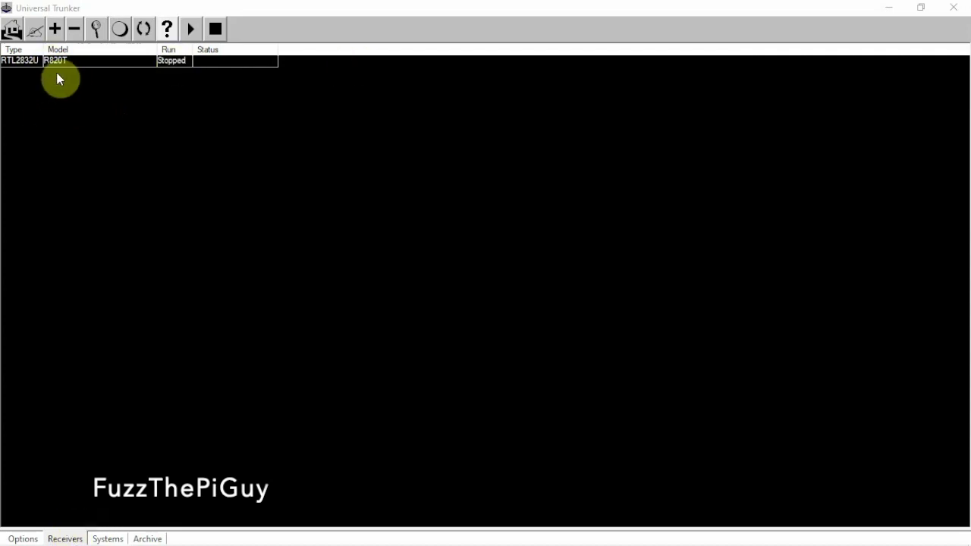
Create a new RTL2832 receiver in Unitrunker and maximize the new receiver's window.
left_click(30, 537)
left_click(60, 538)
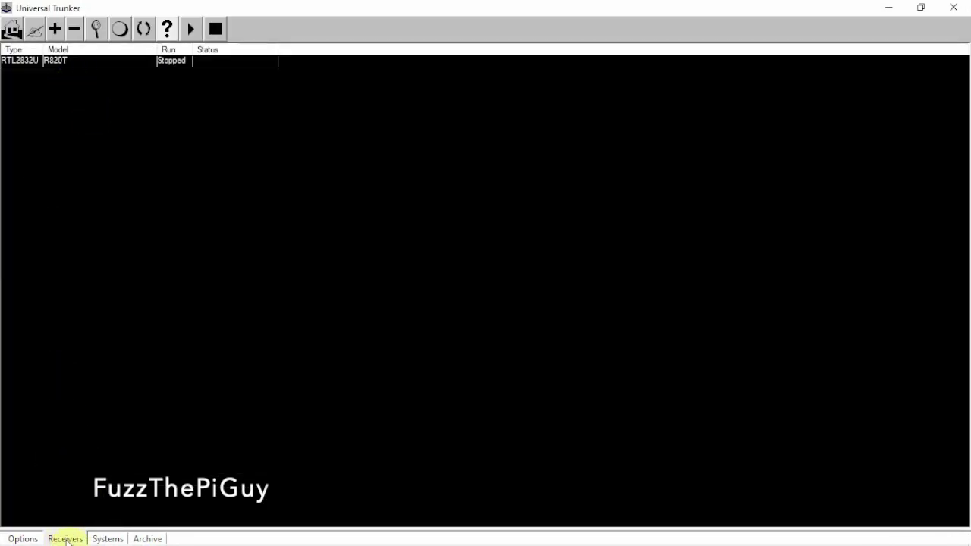
left_click(54, 32)
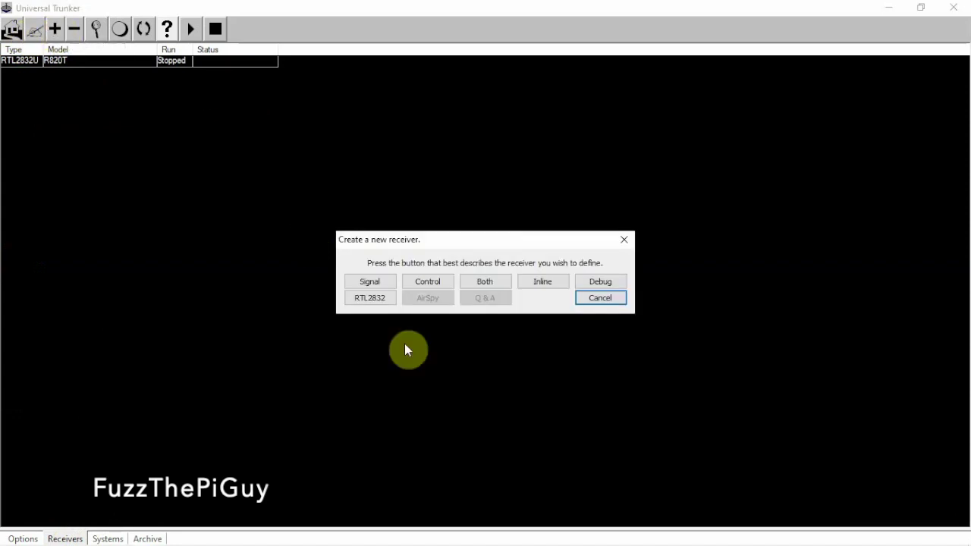
left_click(370, 298)
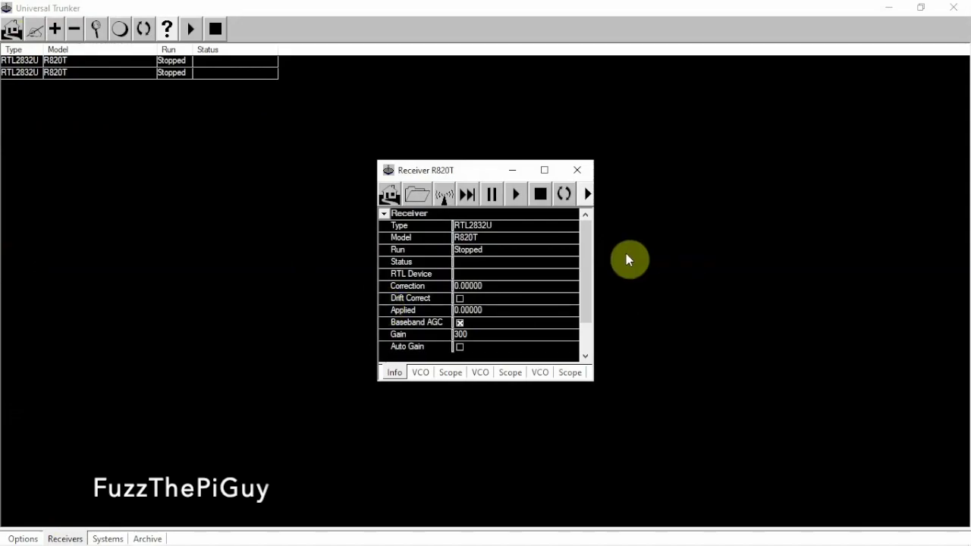
left_click(543, 168)
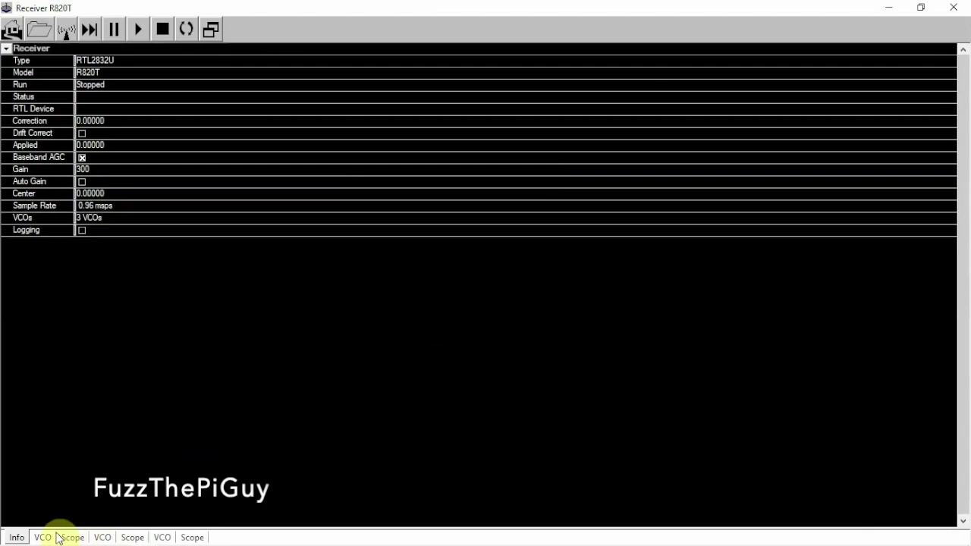
left_click(430, 8)
left_click(430, 9)
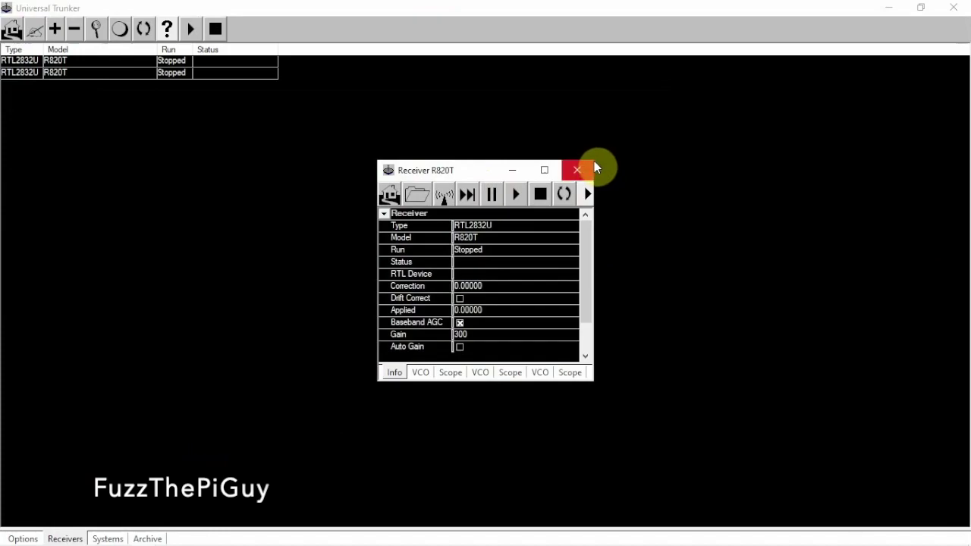
left_click_drag(592, 159, 970, 44)
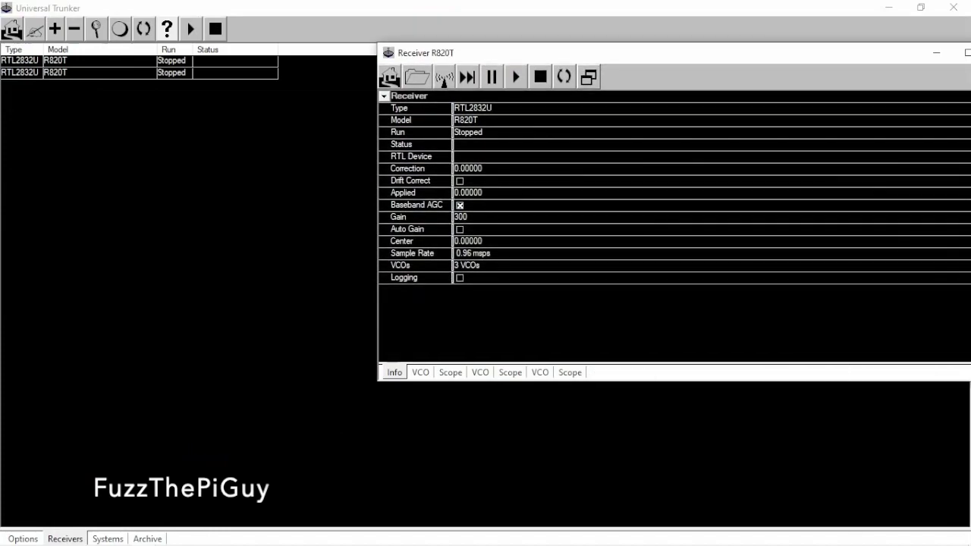
left_click_drag(861, 52, 625, 133)
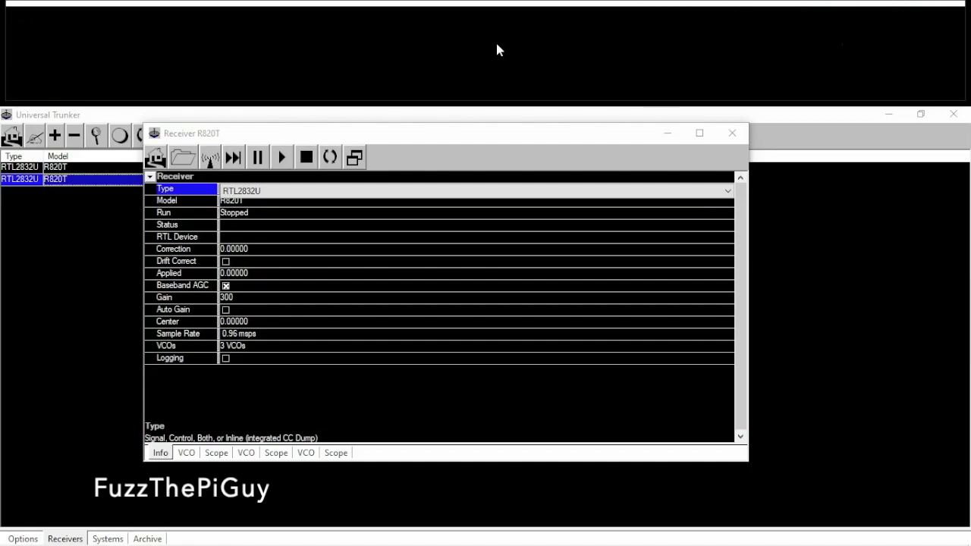
mouse_move(486, 67)
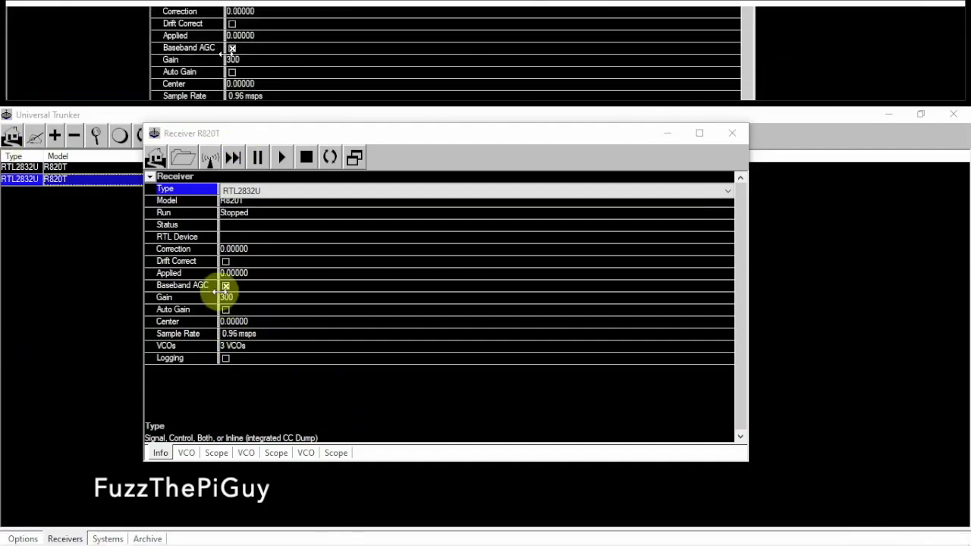
left_click(701, 134)
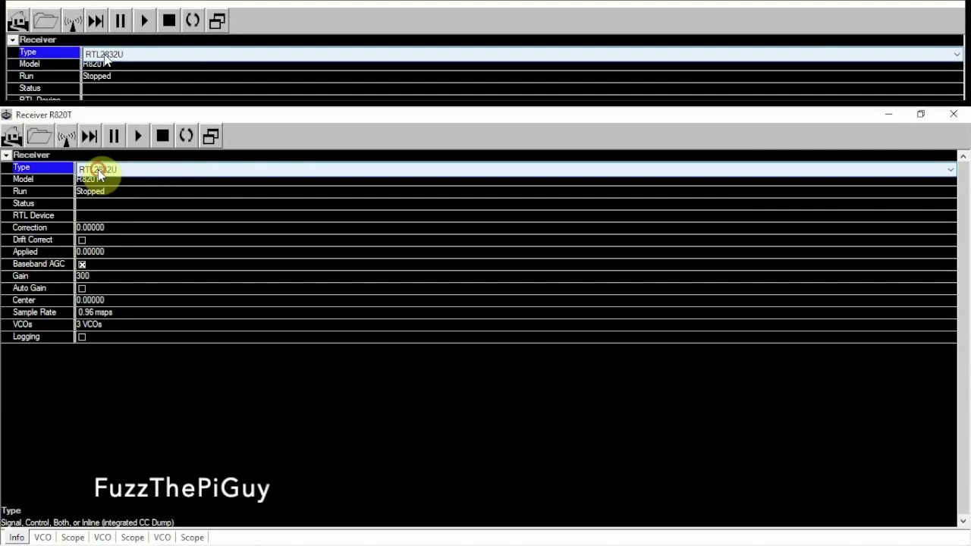
Assign RTL2838UHIDIR:00000106 as the receiver's RTL Device.
left_click(98, 169)
left_click(98, 169)
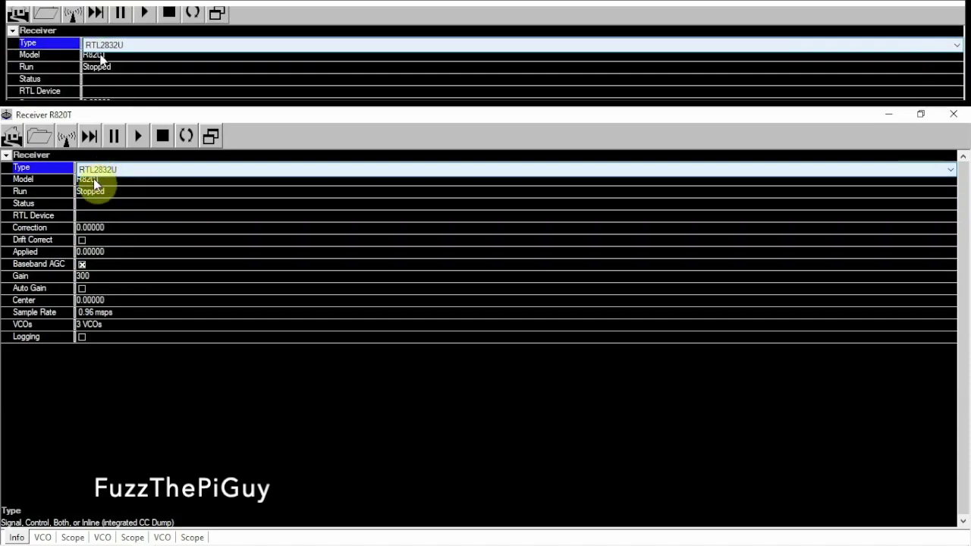
left_click(94, 179)
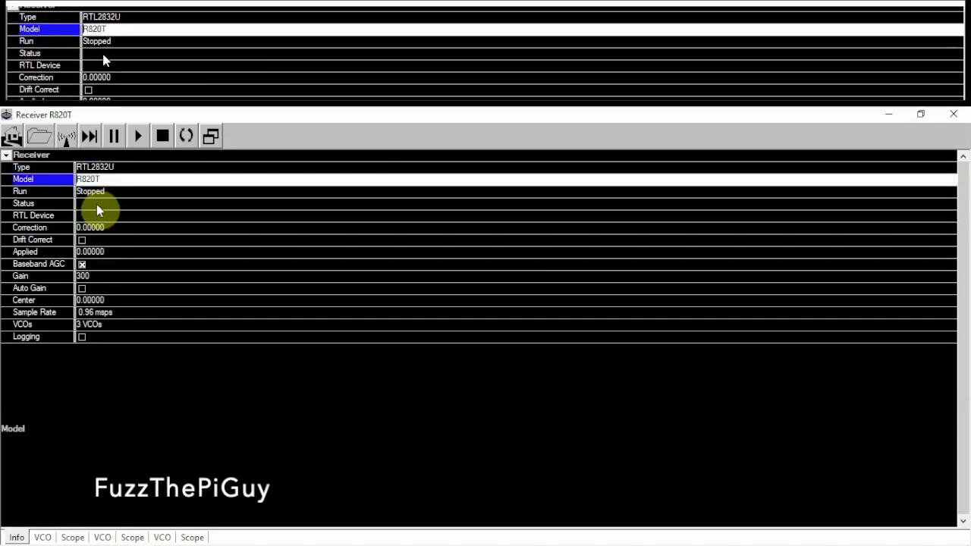
left_click(98, 215)
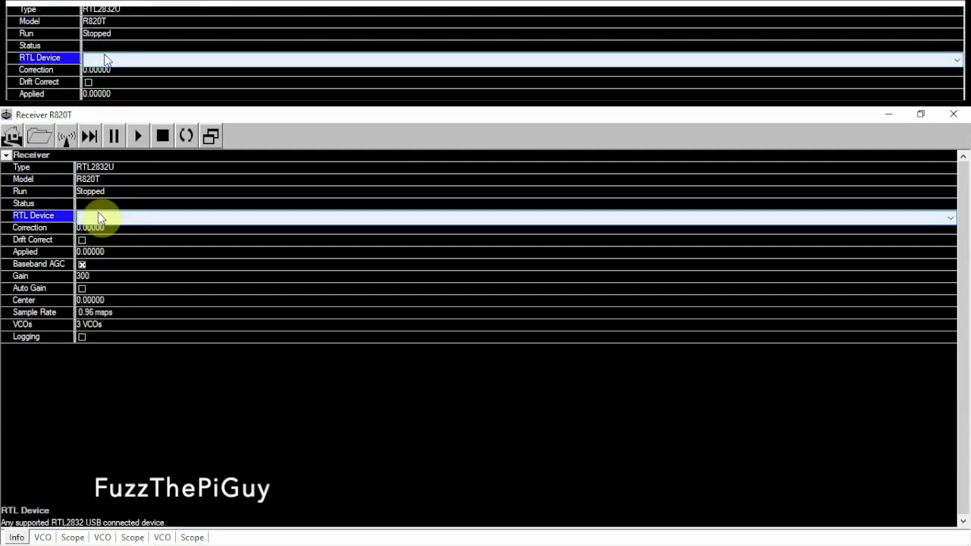
left_click(103, 220)
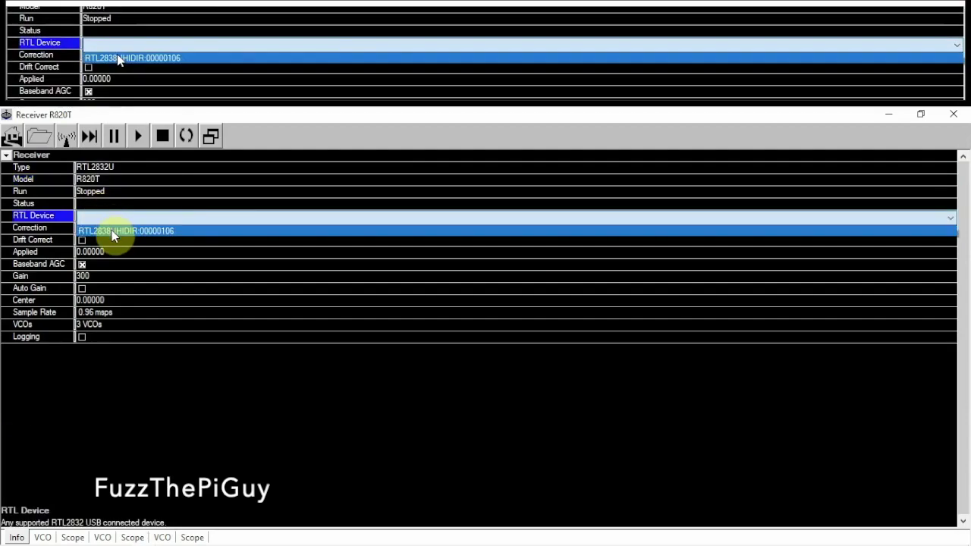
left_click(114, 234)
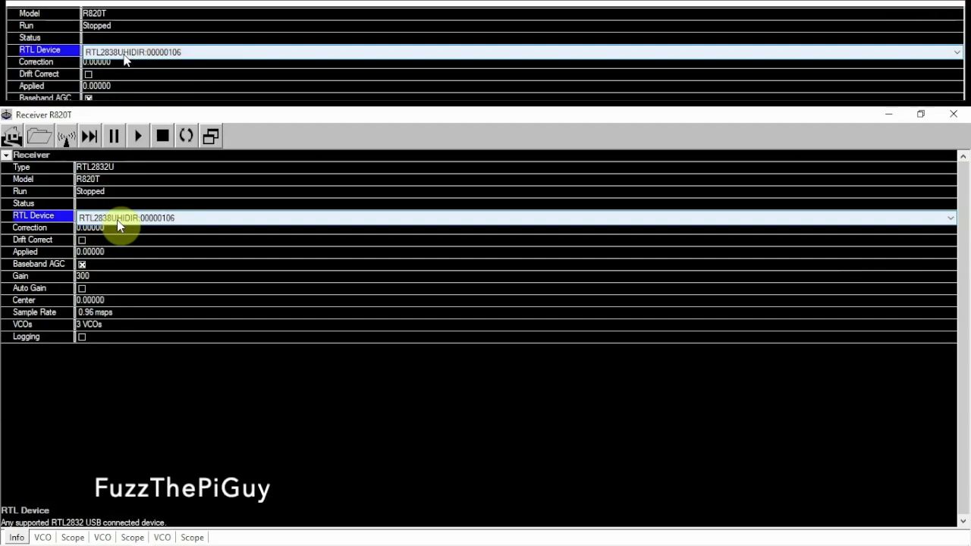
Enable Drift Correct and Auto Gain for the receiver.
left_click(82, 240)
left_click(81, 240)
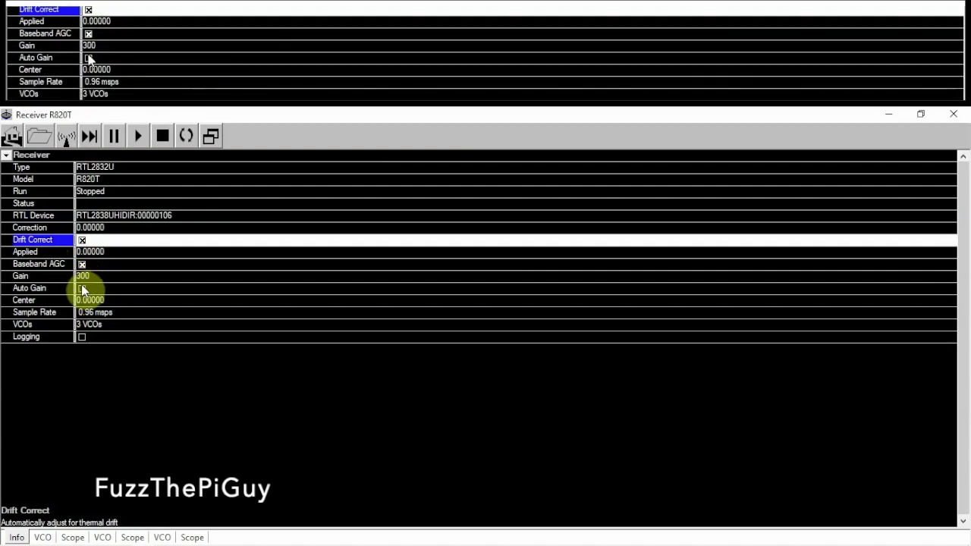
left_click(81, 287)
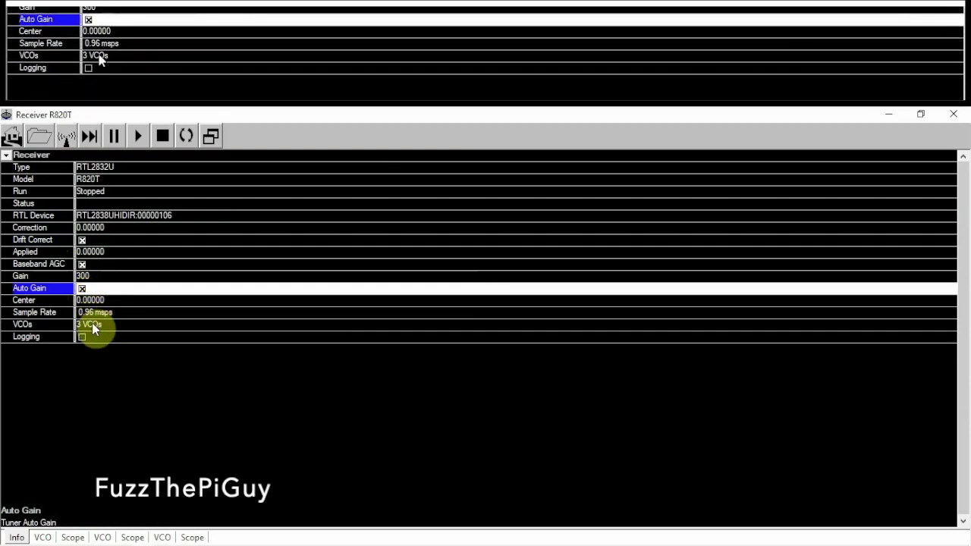
Set the receiver's number of VCOs to 2.
left_click(92, 324)
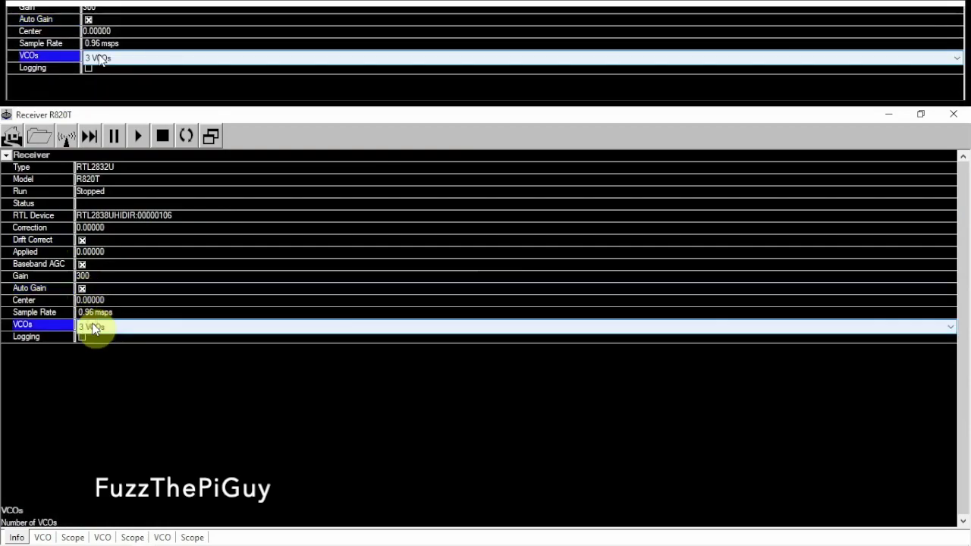
left_click(107, 325)
left_click(105, 352)
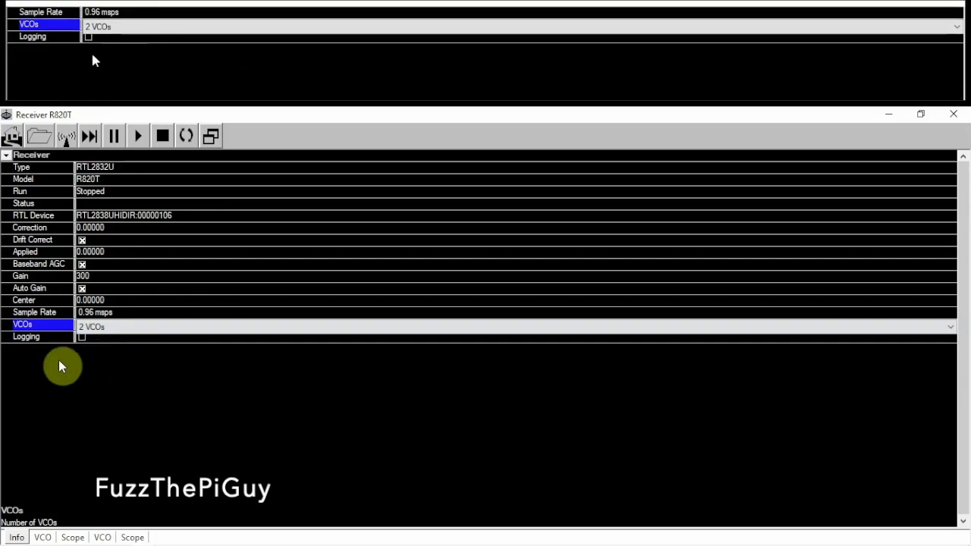
Disable Deemphasis and enable Mute in the voice settings of the first VCO.
left_click(44, 537)
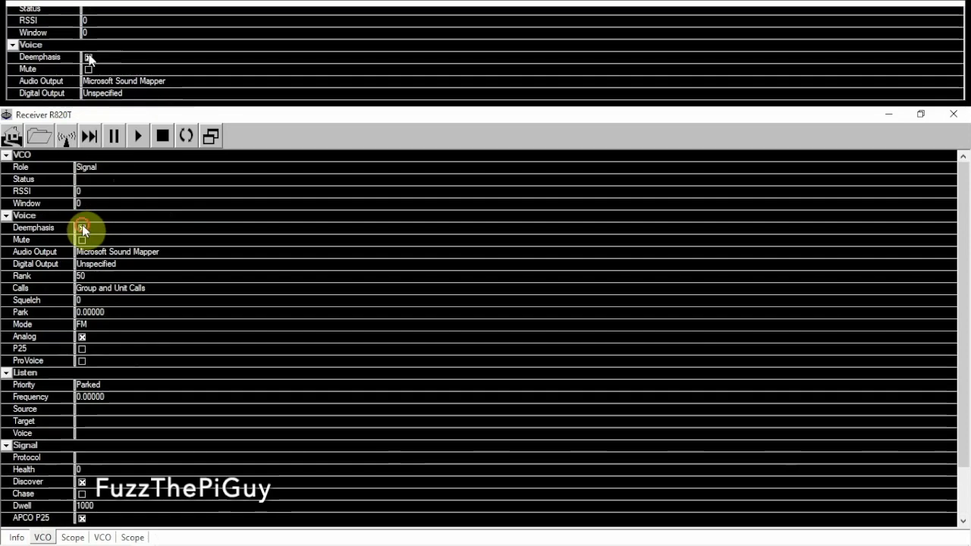
left_click(82, 227)
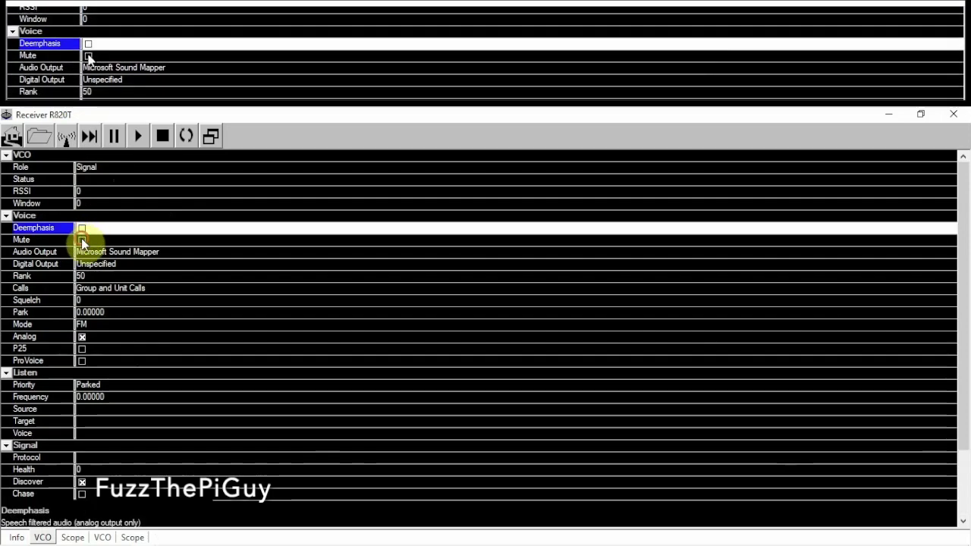
left_click(82, 241)
left_click(82, 241)
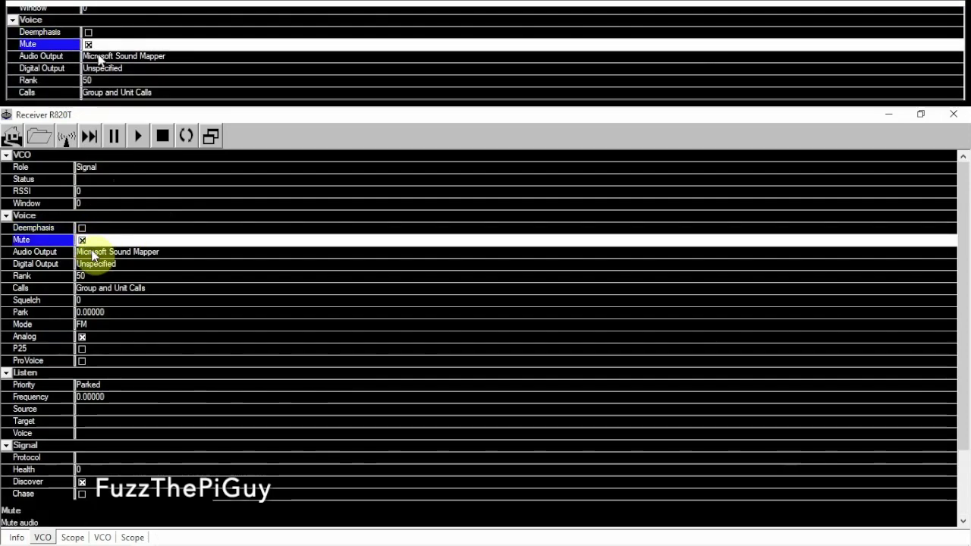
Set the first VCO's Audio Output to Speakers (High Definition Audio).
left_click(93, 254)
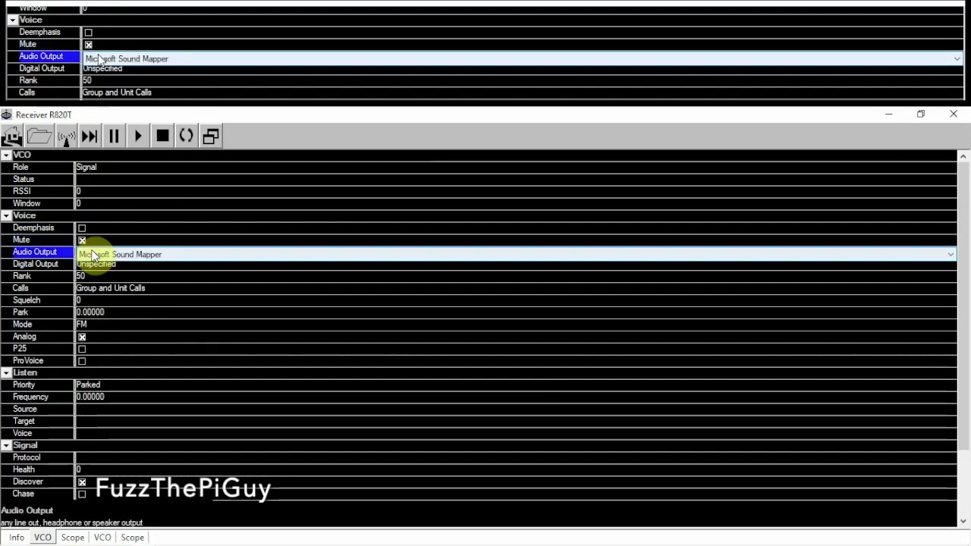
left_click(93, 254)
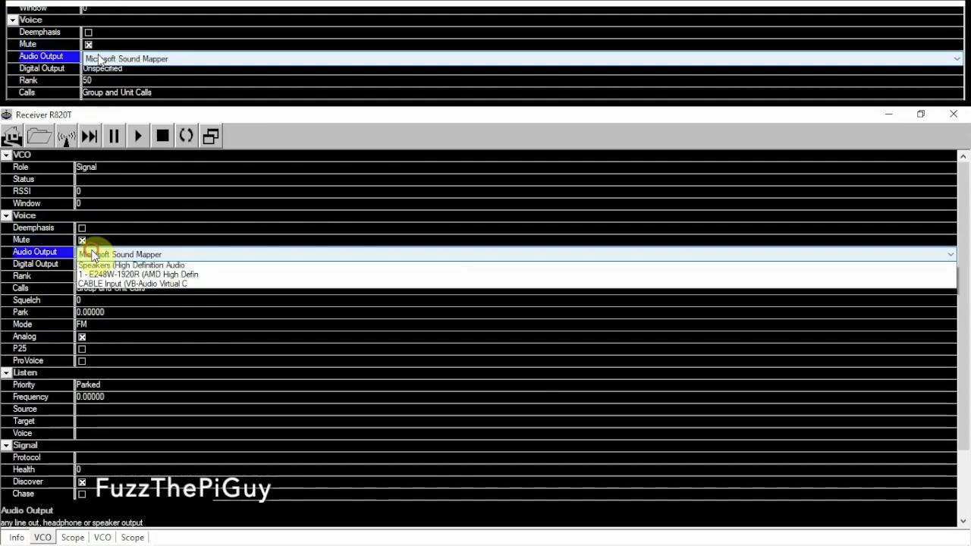
left_click(95, 286)
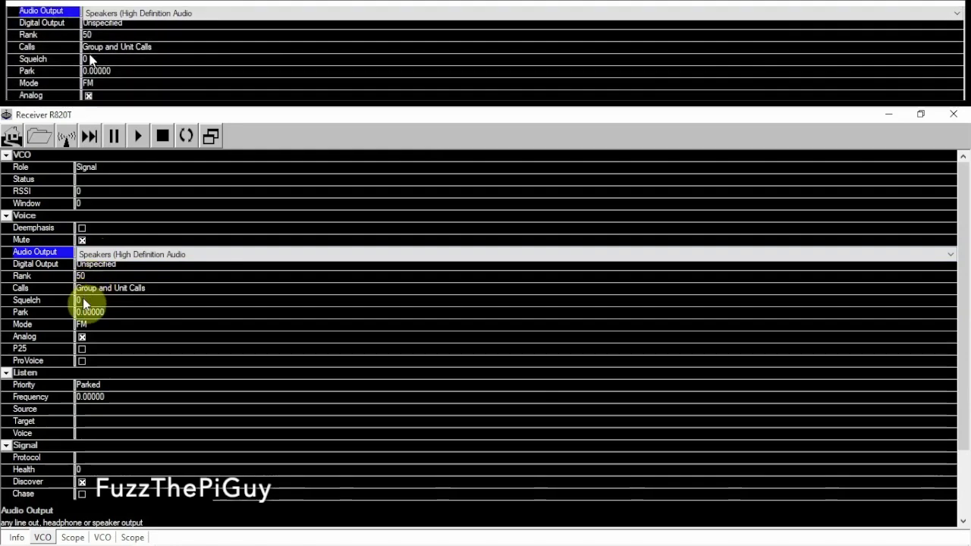
Set the first VCO's Park frequency to 495.6 and enable its P25 and ProVoice conversion.
left_click(85, 312)
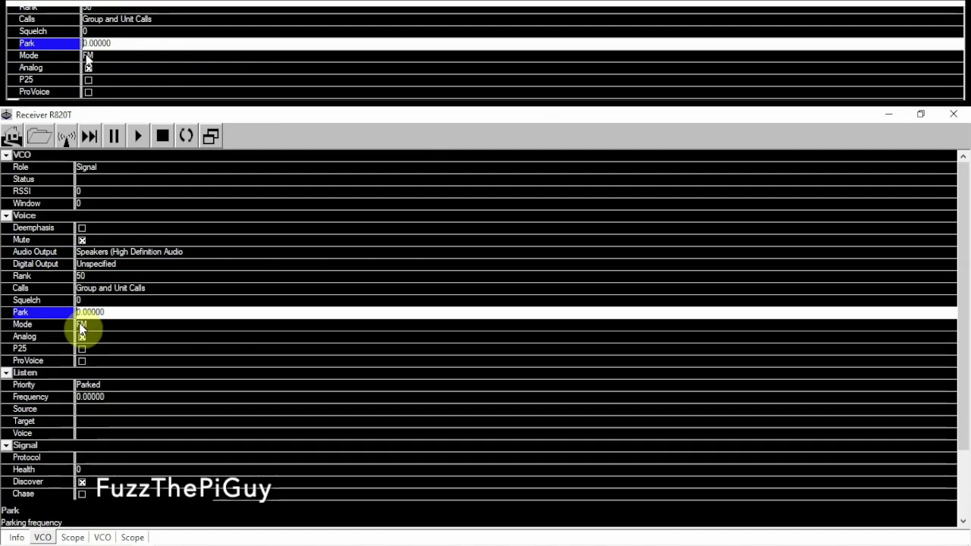
type("495")
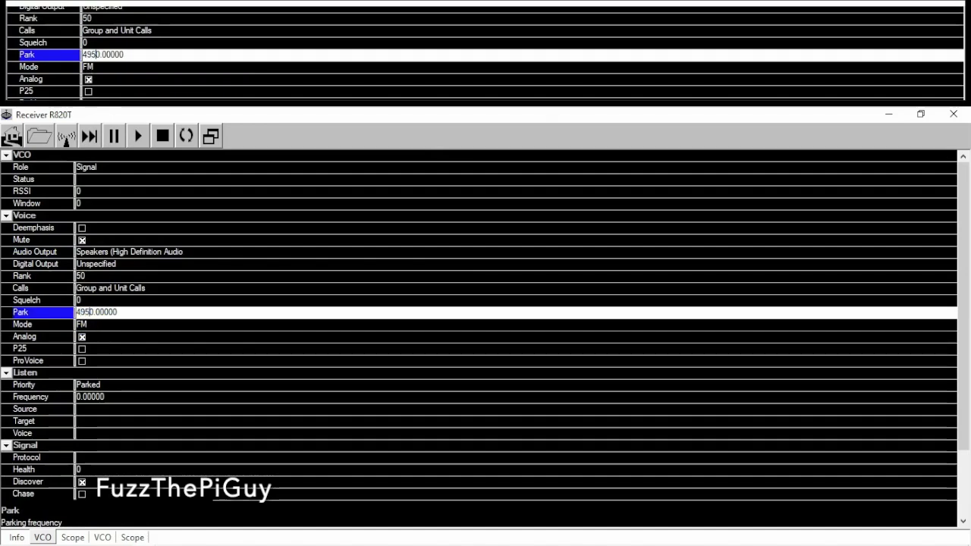
type(".6")
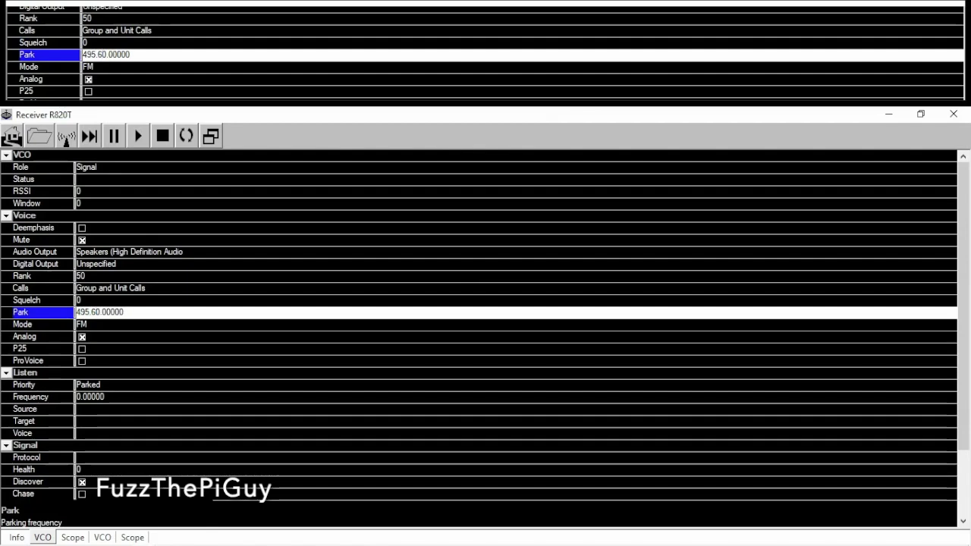
left_click(266, 325)
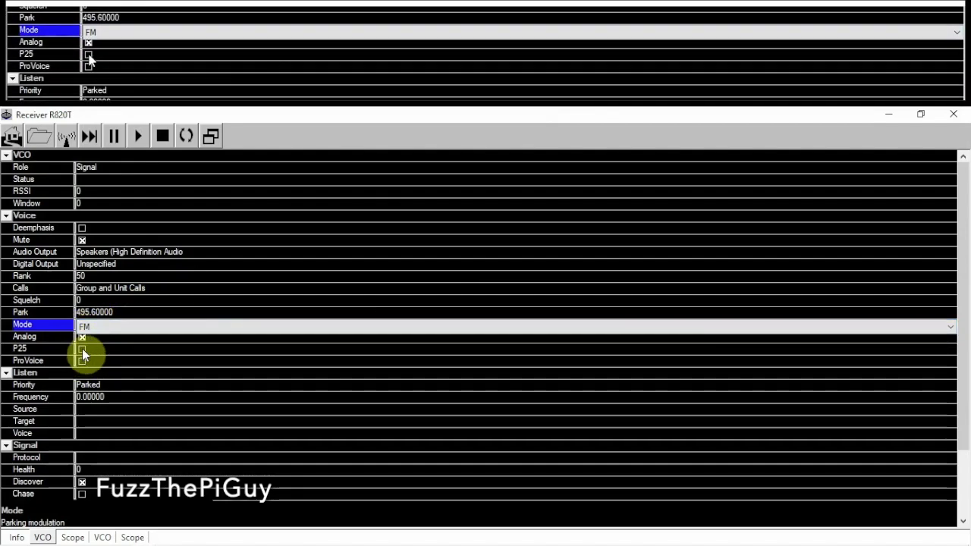
left_click(82, 348)
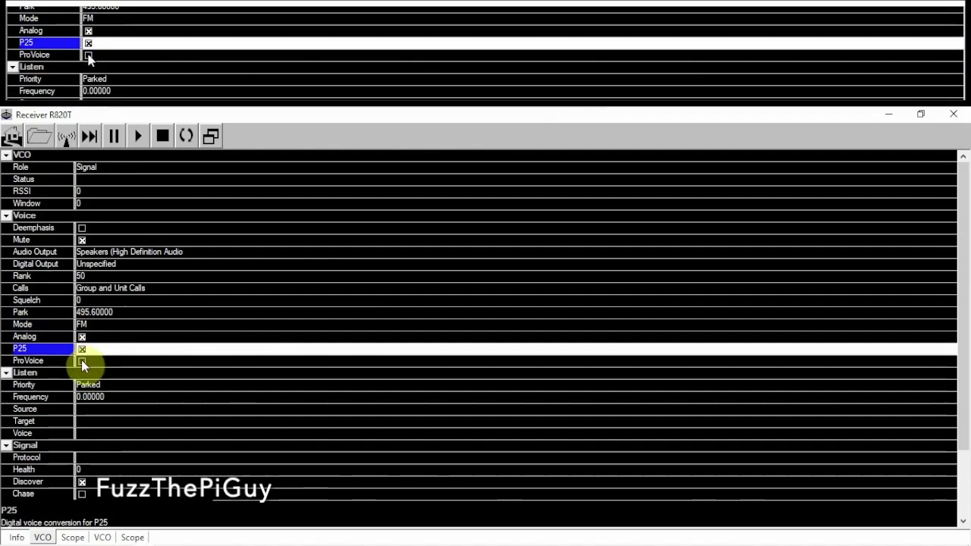
left_click(82, 361)
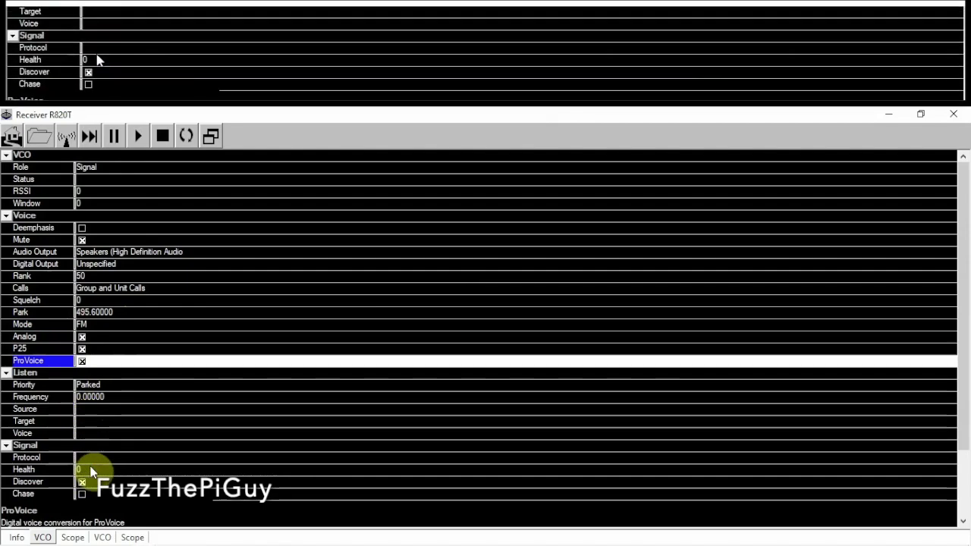
Set the second VCO's Role to Voice and disable its Deemphasis.
left_click(103, 537)
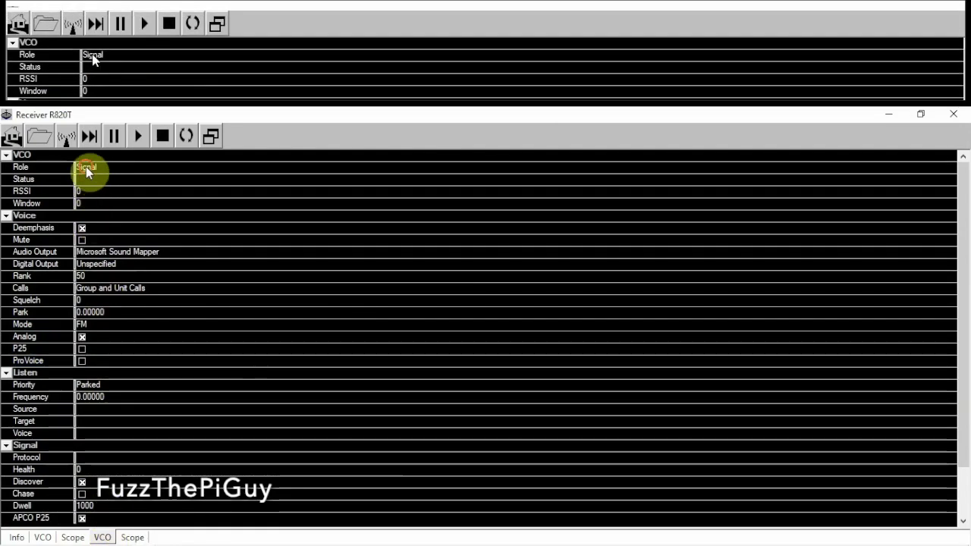
left_click(86, 167)
left_click(88, 170)
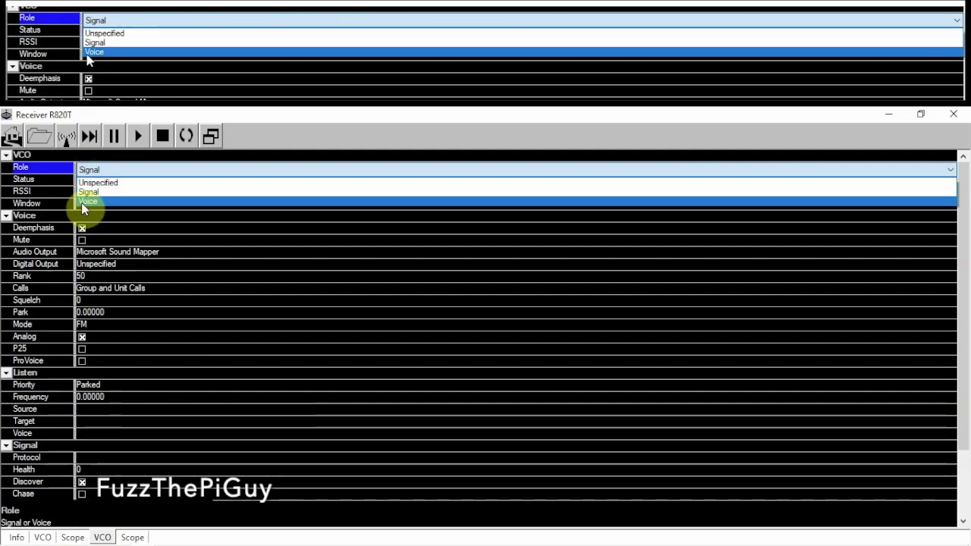
left_click(82, 203)
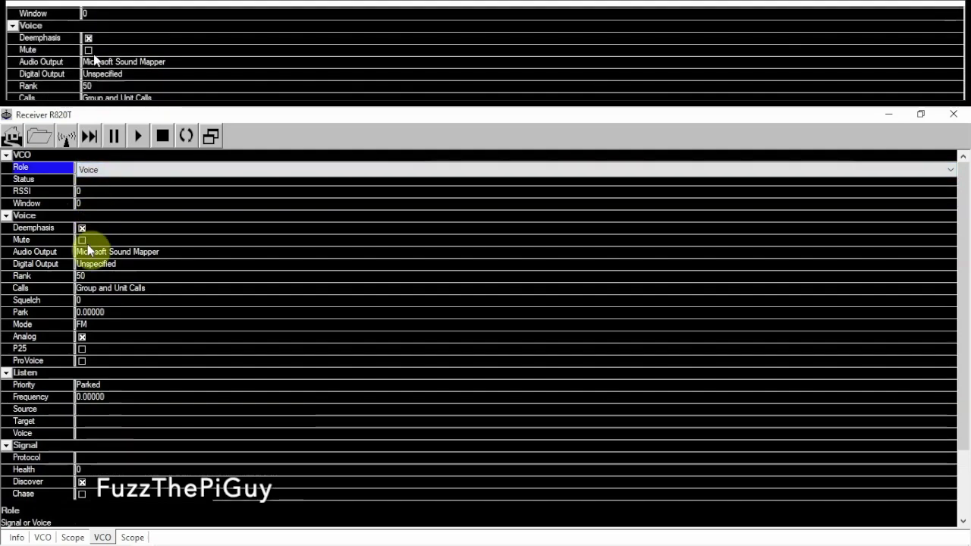
left_click(81, 229)
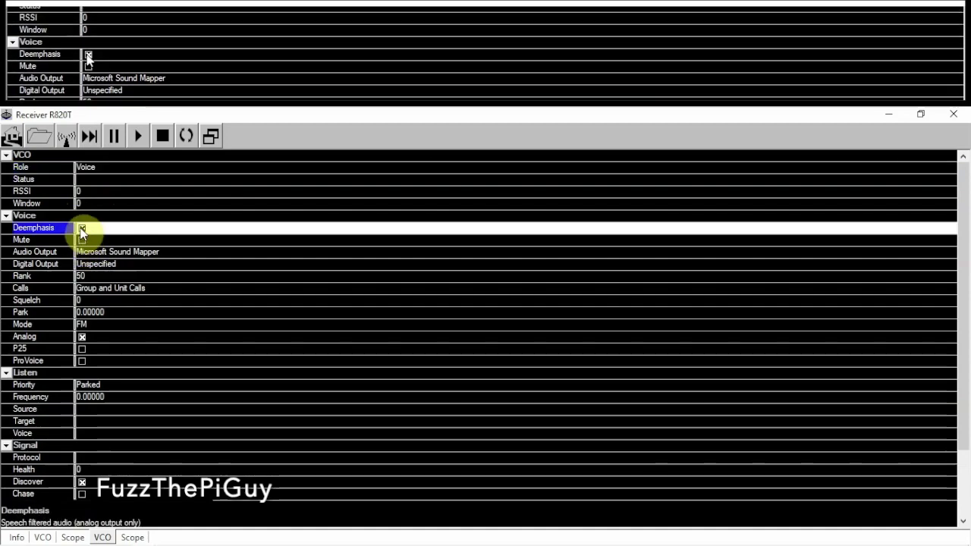
left_click(81, 229)
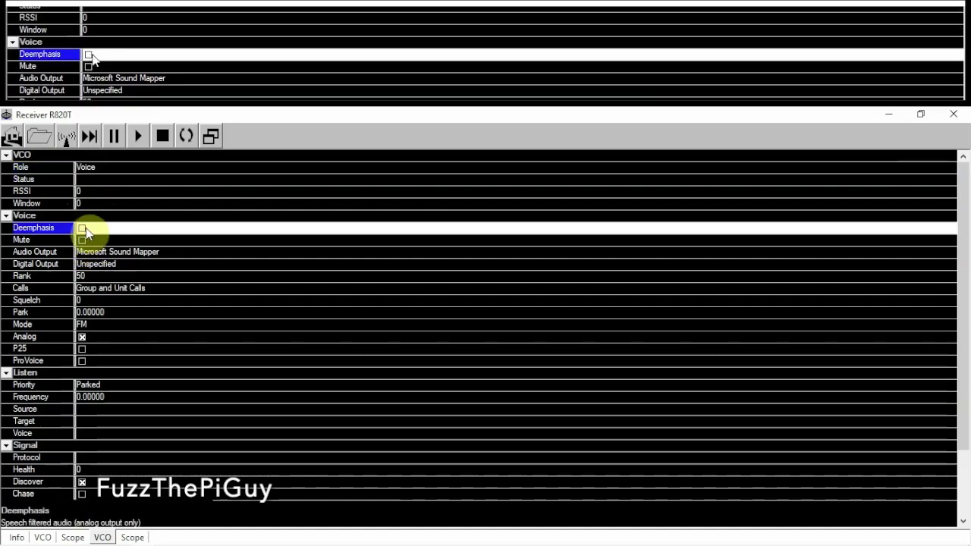
Set the second VCO's Audio Output to CABLE Input (VB-Audio Virtual Cable).
left_click(92, 253)
left_click(92, 255)
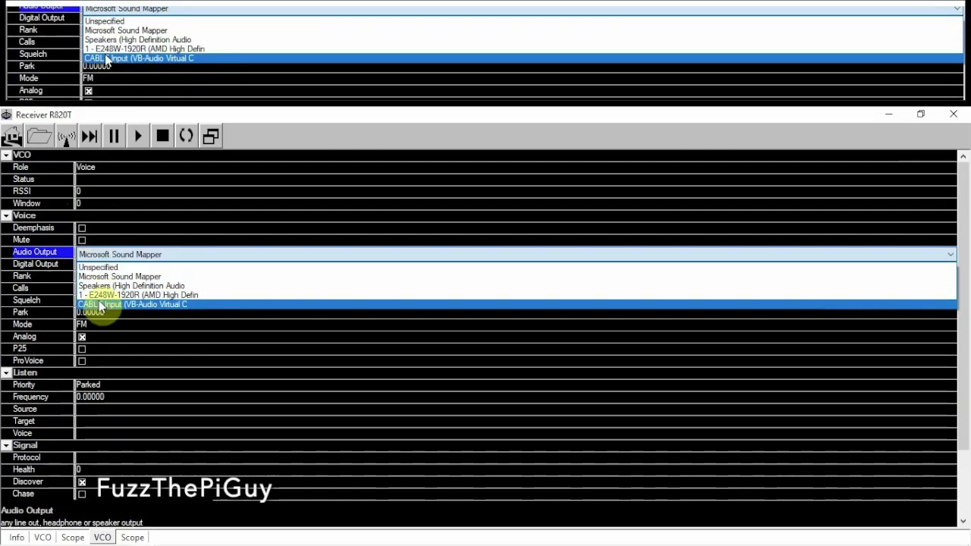
left_click(100, 303)
left_click(97, 255)
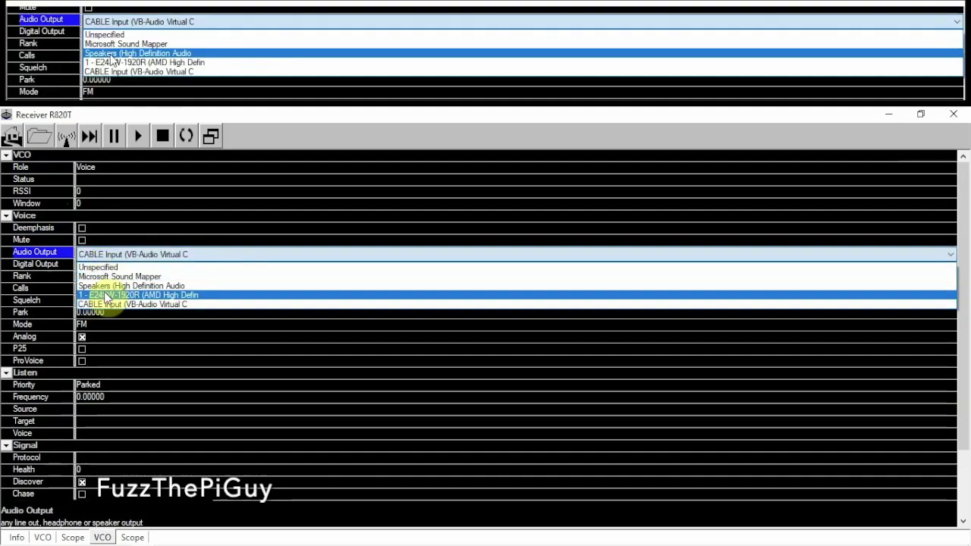
left_click(105, 307)
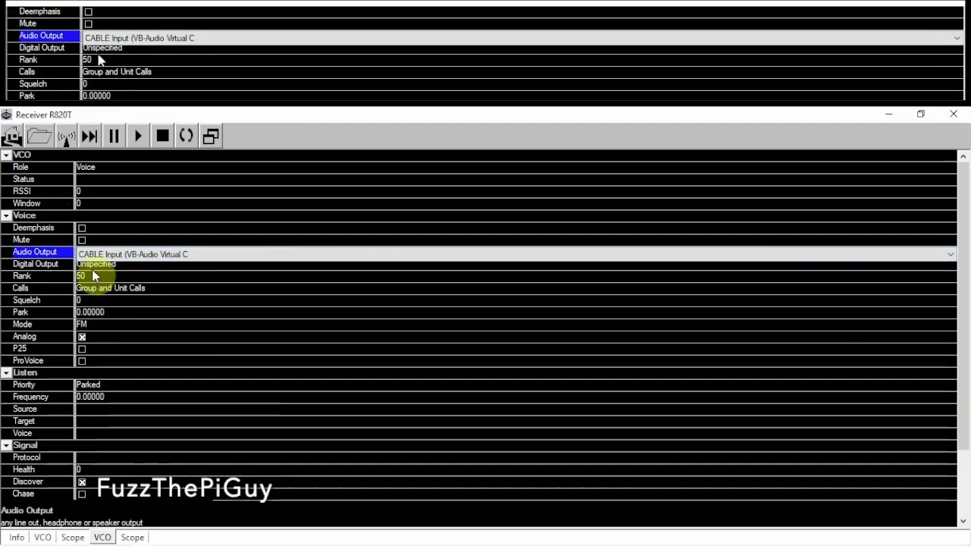
Set the second VCO's Digital Output to CABLE Input (VB-Audio Virtual Cable) and its Park frequency to 495.6.
left_click(93, 266)
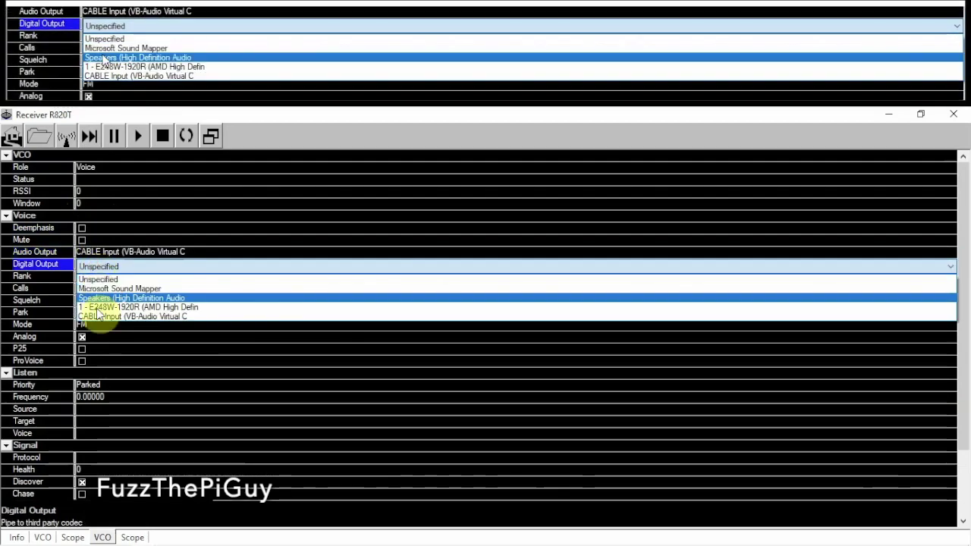
left_click(102, 320)
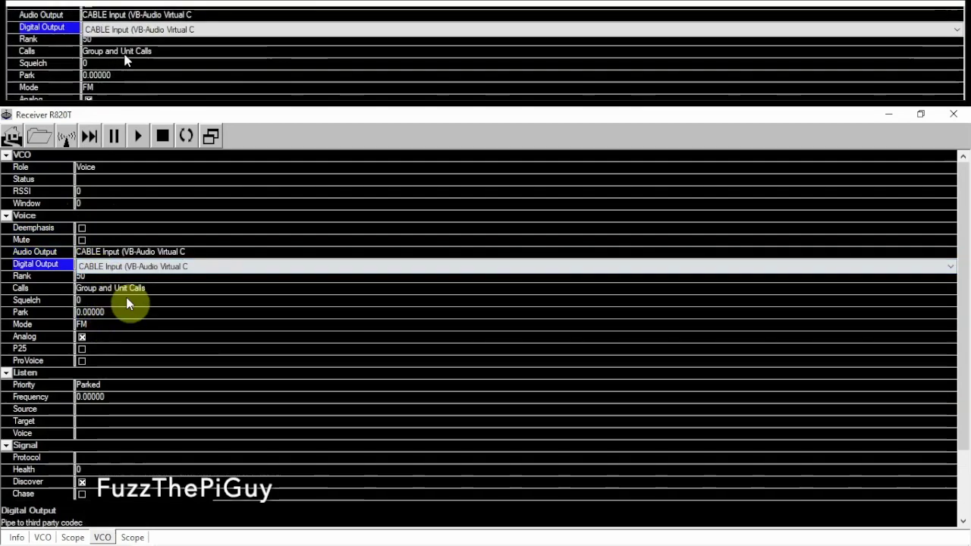
left_click(129, 311)
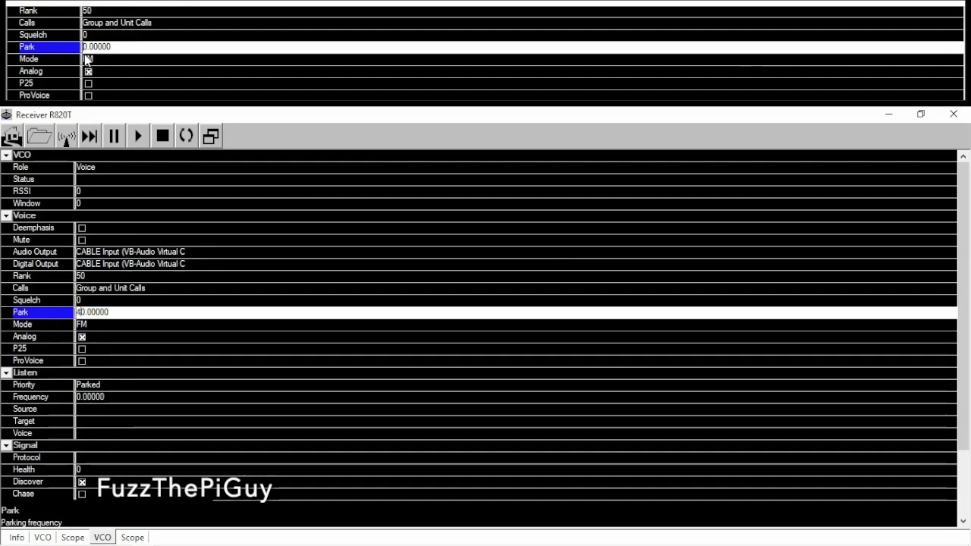
type("495.6")
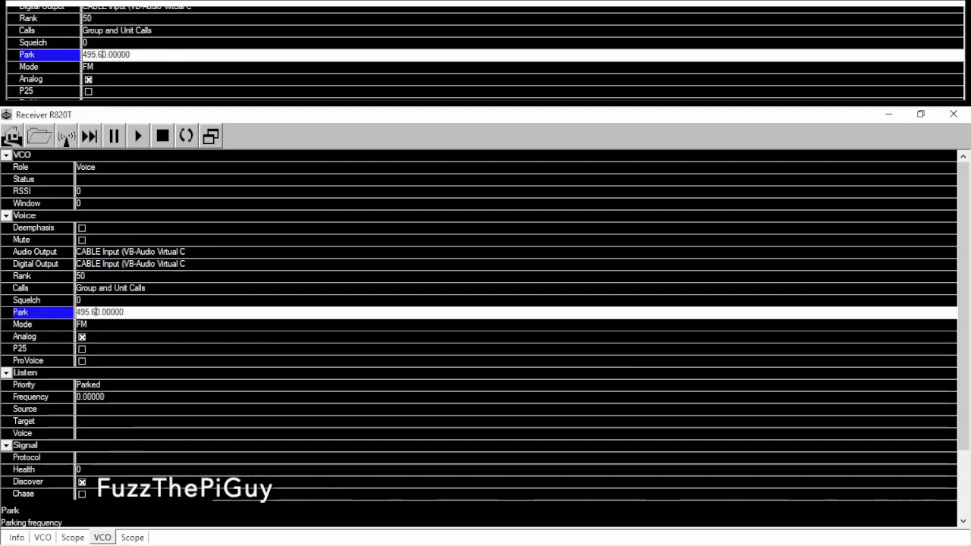
Enable P25 and ProVoice conversion on the second VCO and close the receiver window.
left_click(78, 322)
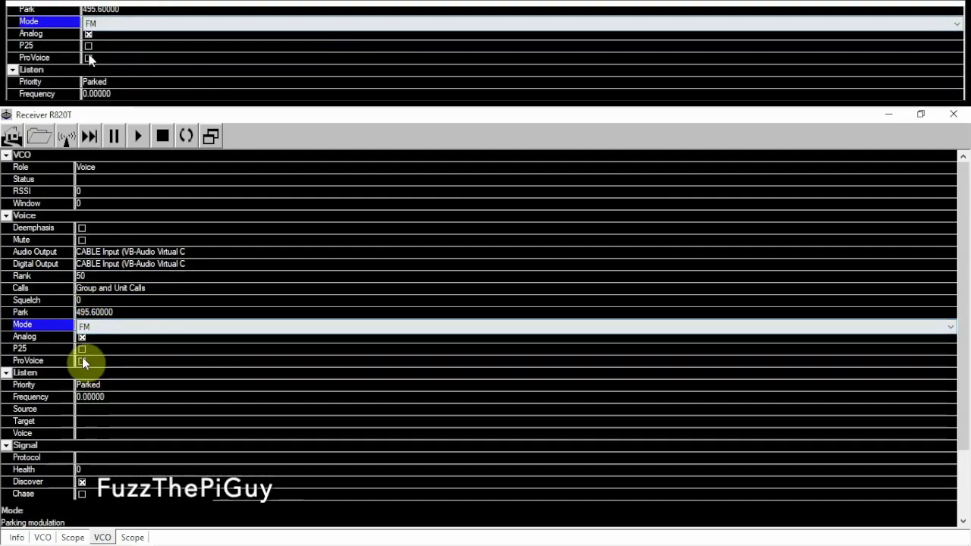
left_click(81, 351)
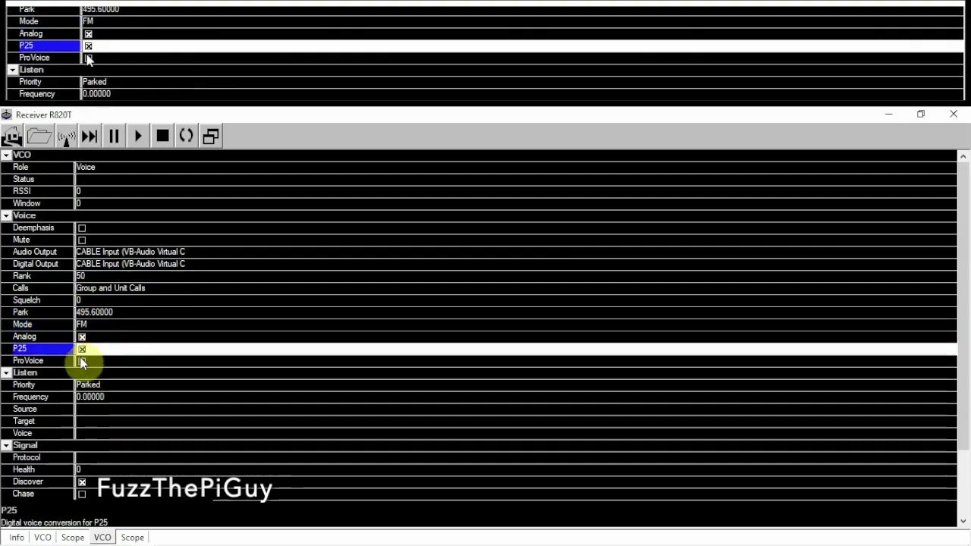
left_click(81, 361)
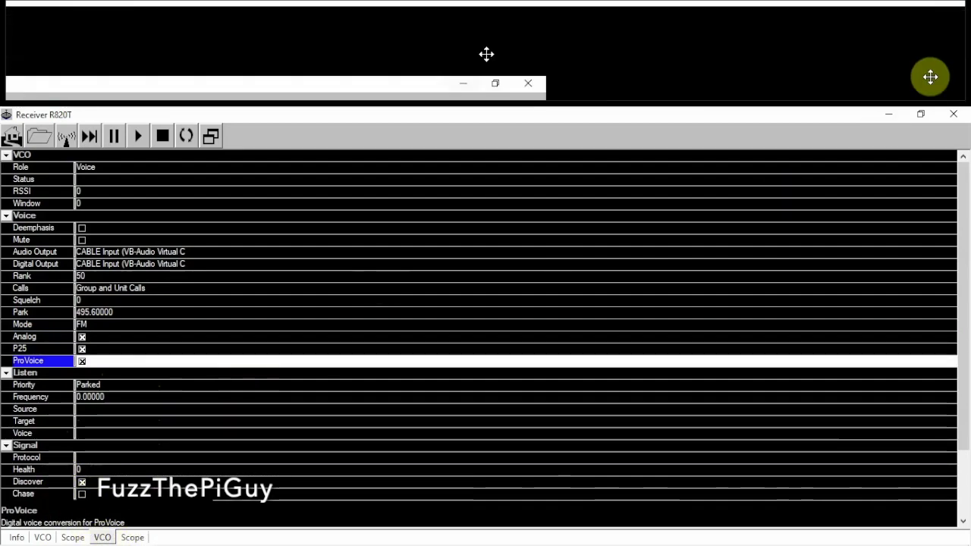
left_click(953, 115)
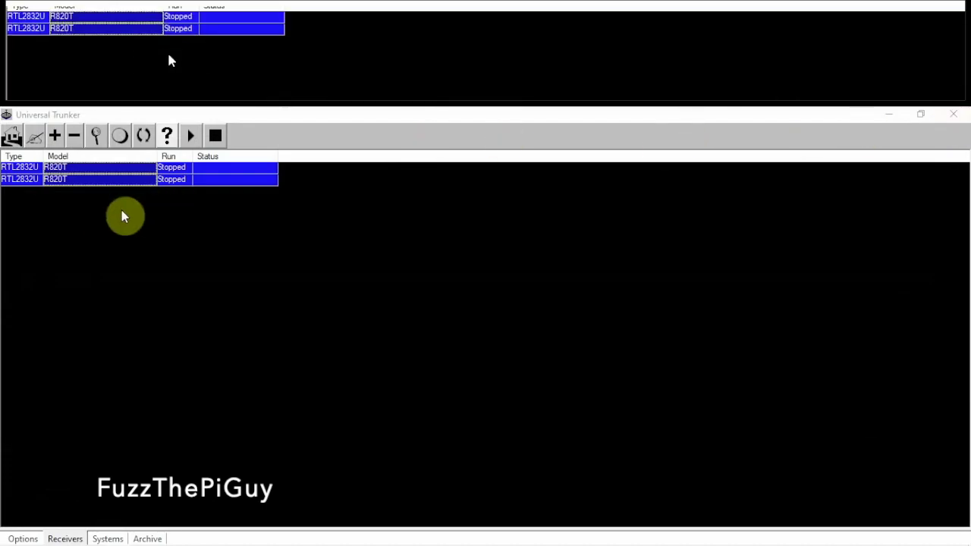
Reopen the second listed R820T receiver and review the Voice and Signal settings of both its VCOs.
left_click(67, 170)
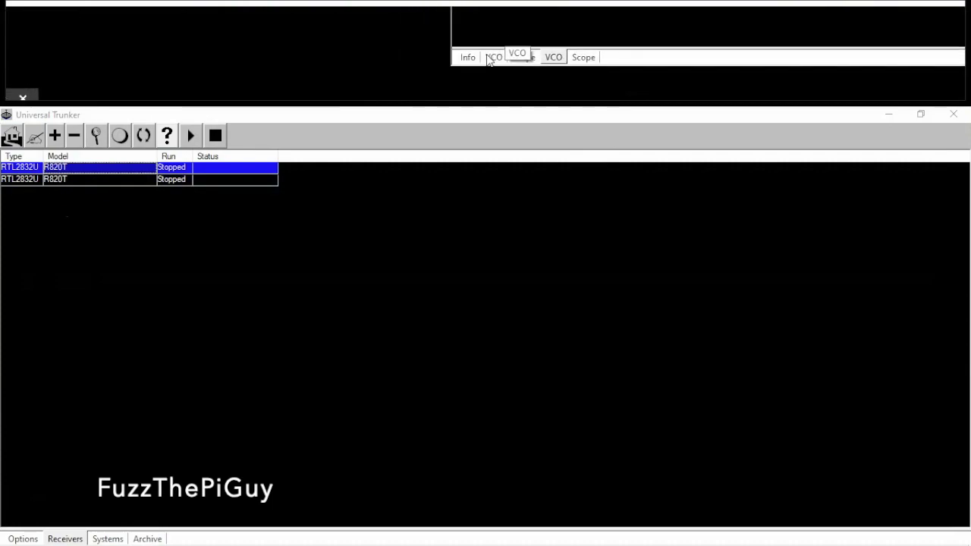
double_click(97, 181)
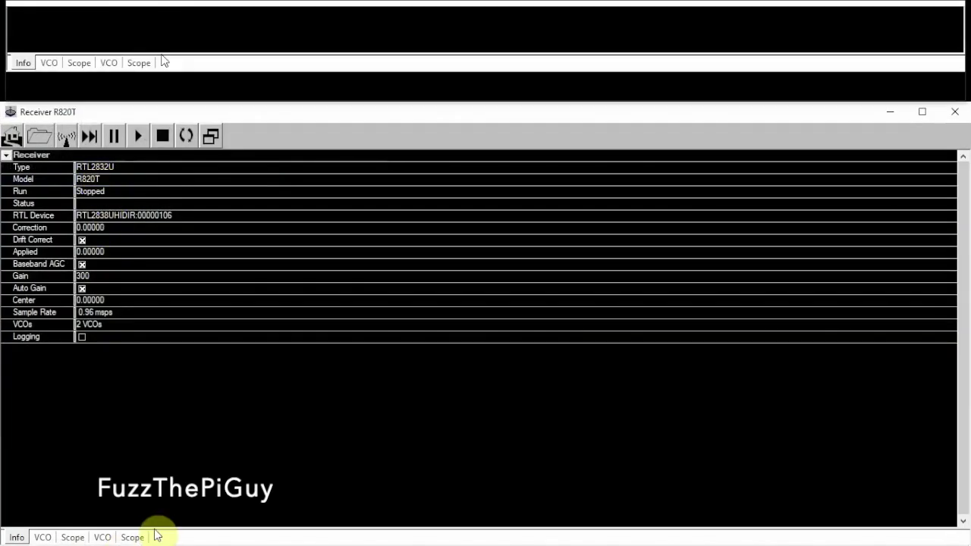
left_click(103, 537)
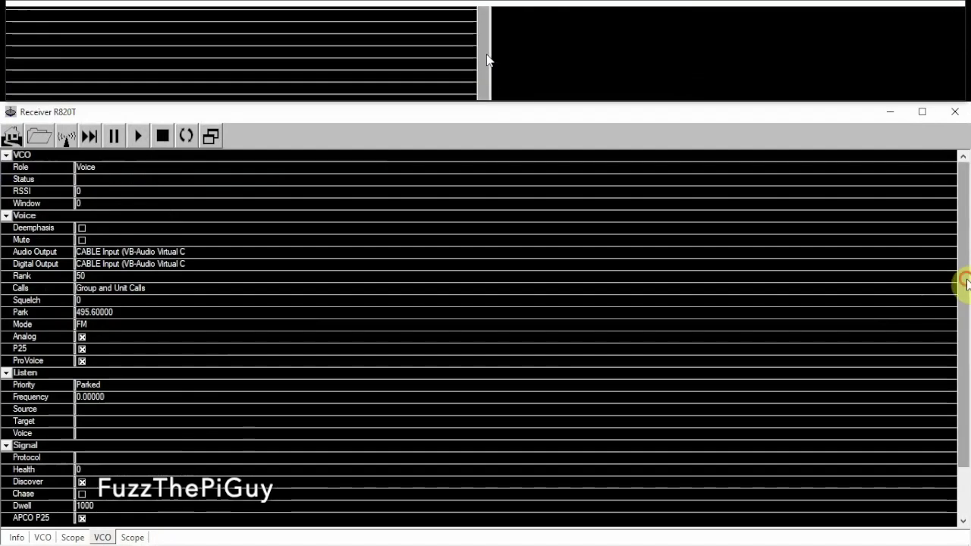
left_click_drag(964, 282, 960, 353)
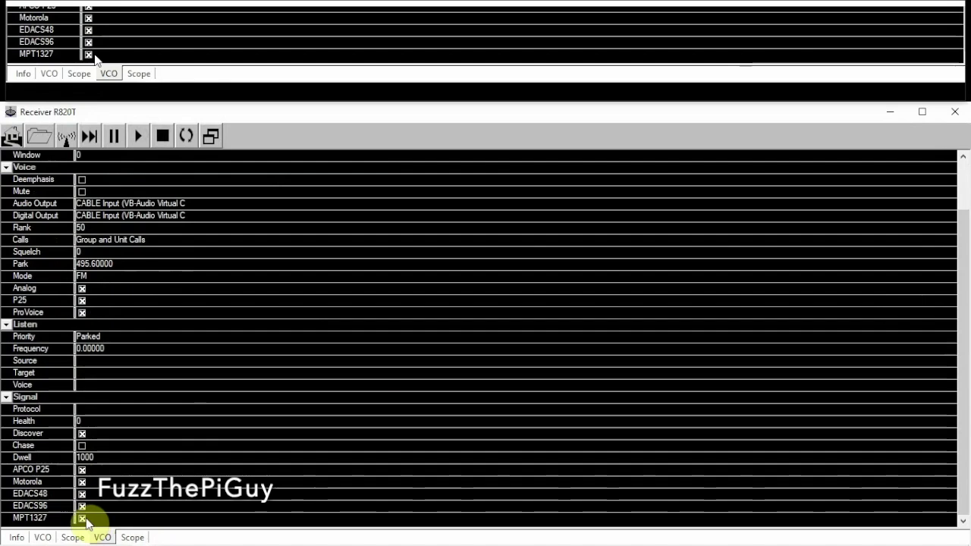
left_click(43, 537)
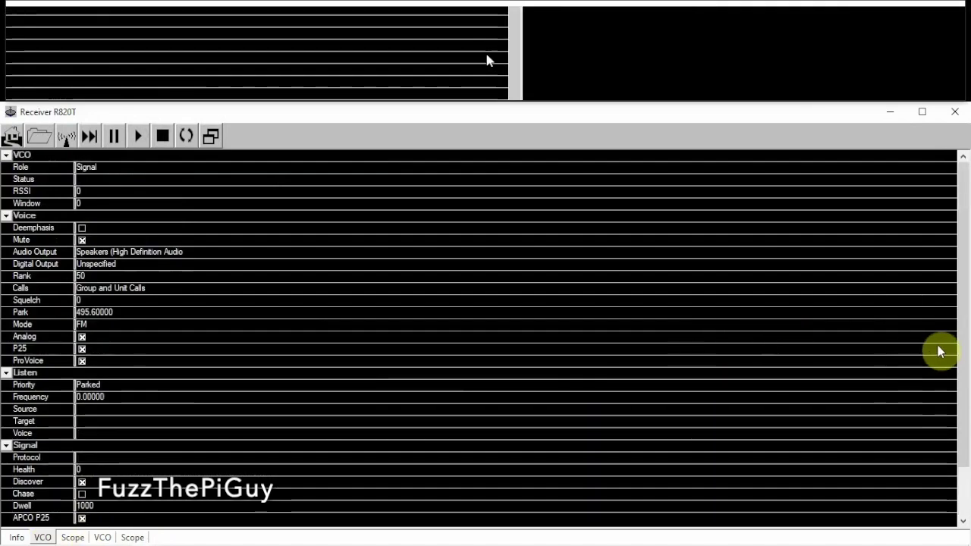
left_click_drag(964, 342, 964, 425)
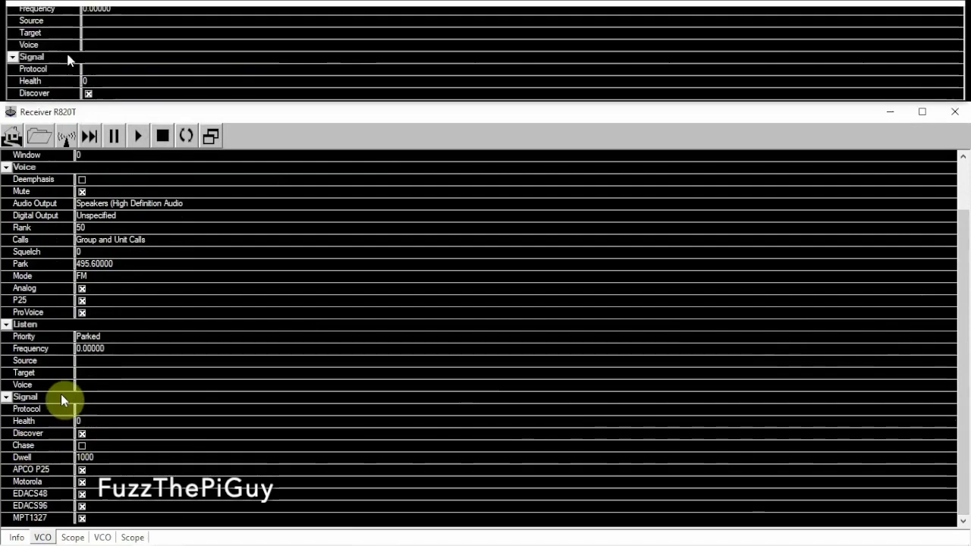
left_click(958, 114)
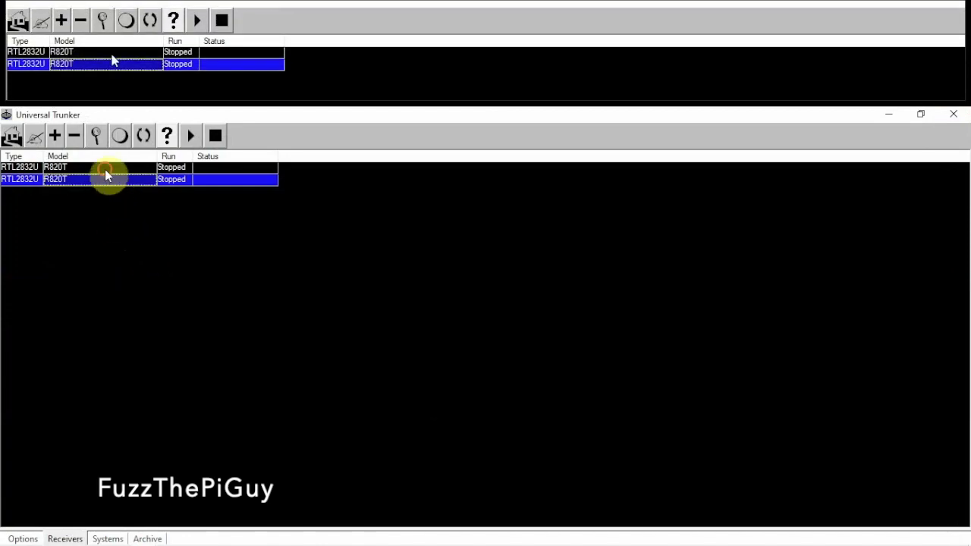
Start the first listed R820T receiver and move the Site 001-031 window into view over the receiver list.
left_click(107, 168)
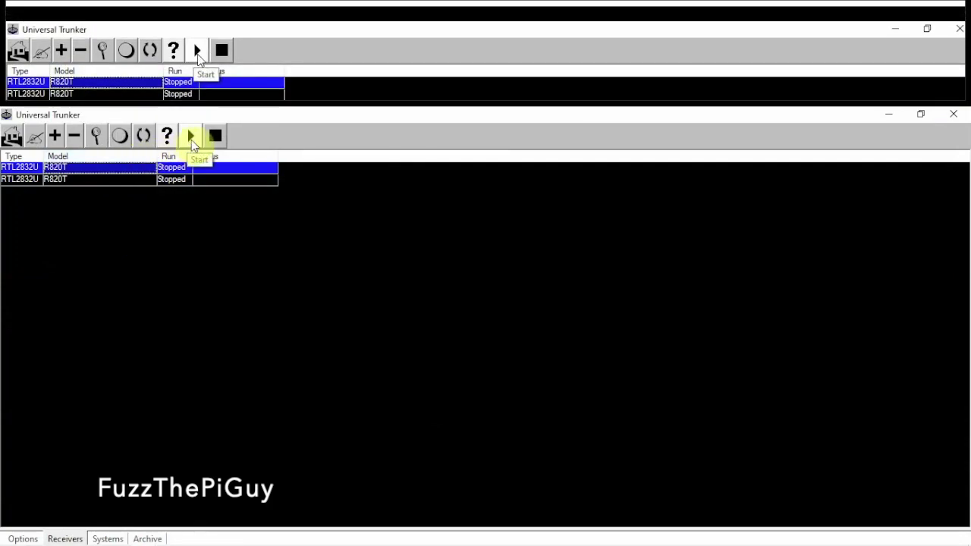
left_click(191, 139)
left_click(205, 231)
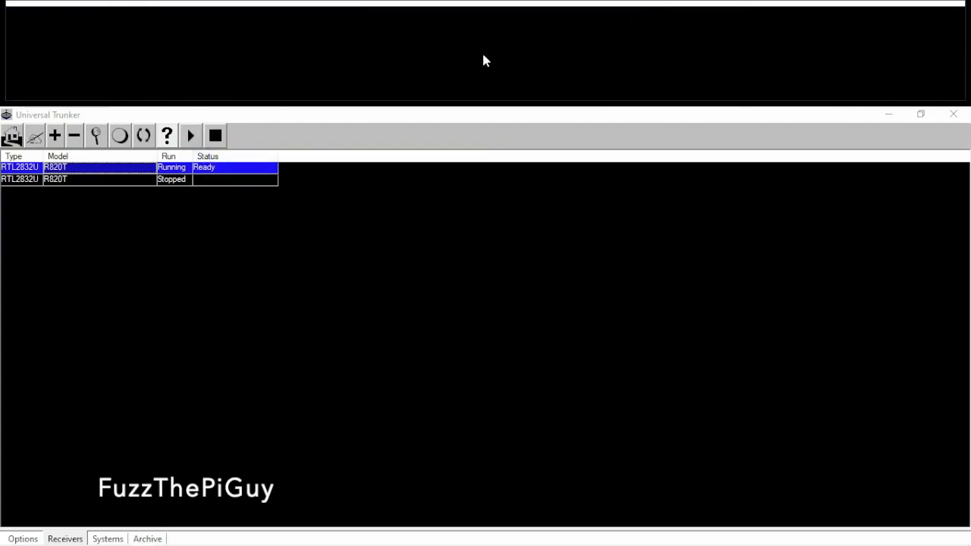
mouse_move(486, 54)
left_click(493, 59)
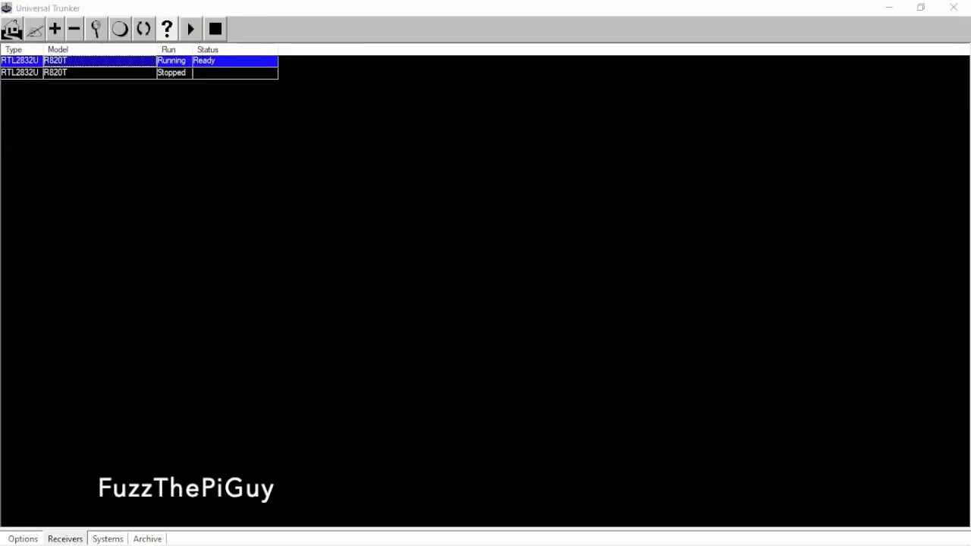
left_click_drag(946, 91, 399, 20)
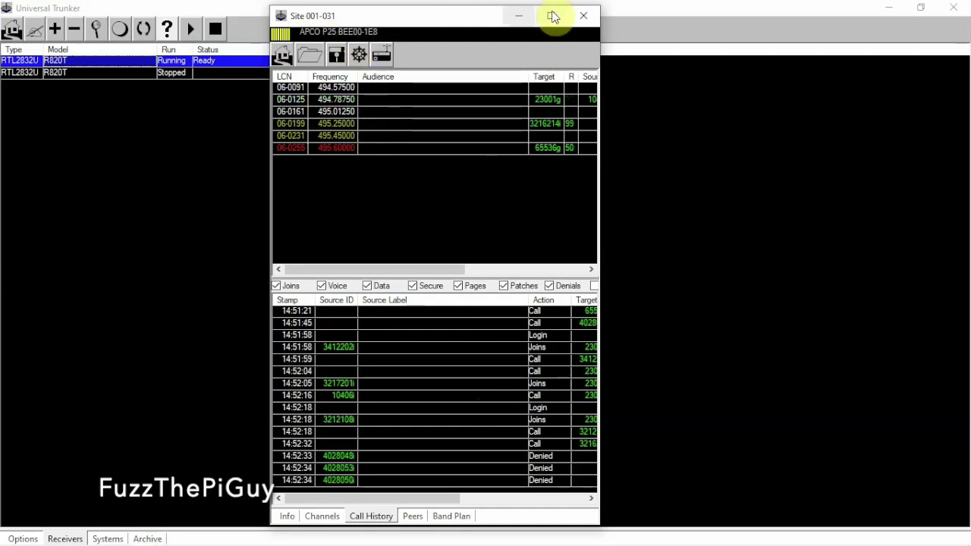
Stop the first receiver and minimize the Universal Trunker window.
left_click(221, 32)
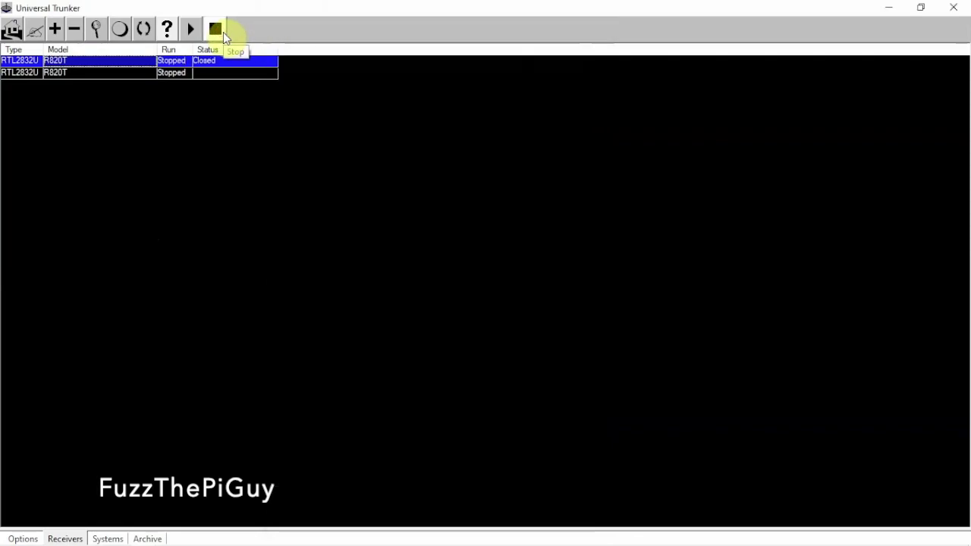
left_click(886, 8)
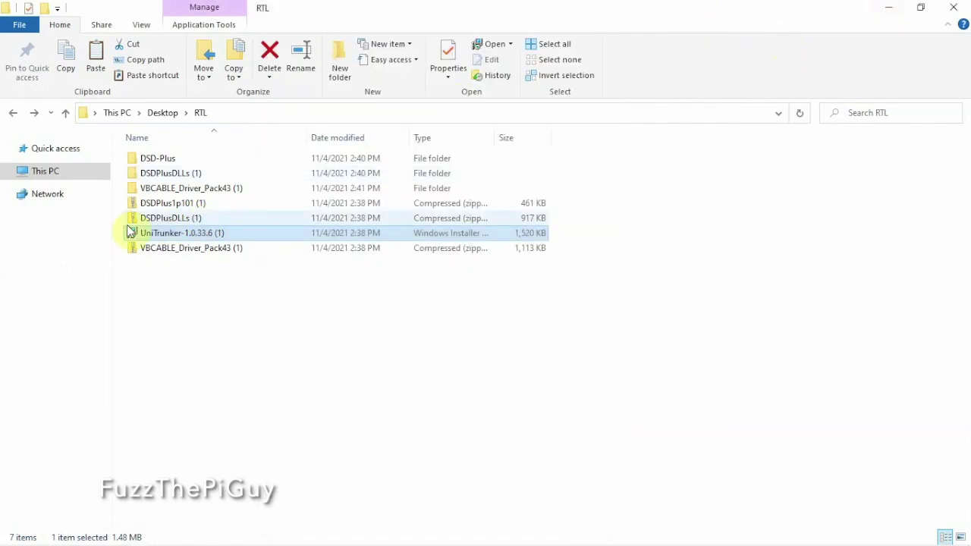
Launch the DSDPlus application from the DSD-Plus folder and move its Channel Activity and Event Log windows clear of the console.
double_click(163, 166)
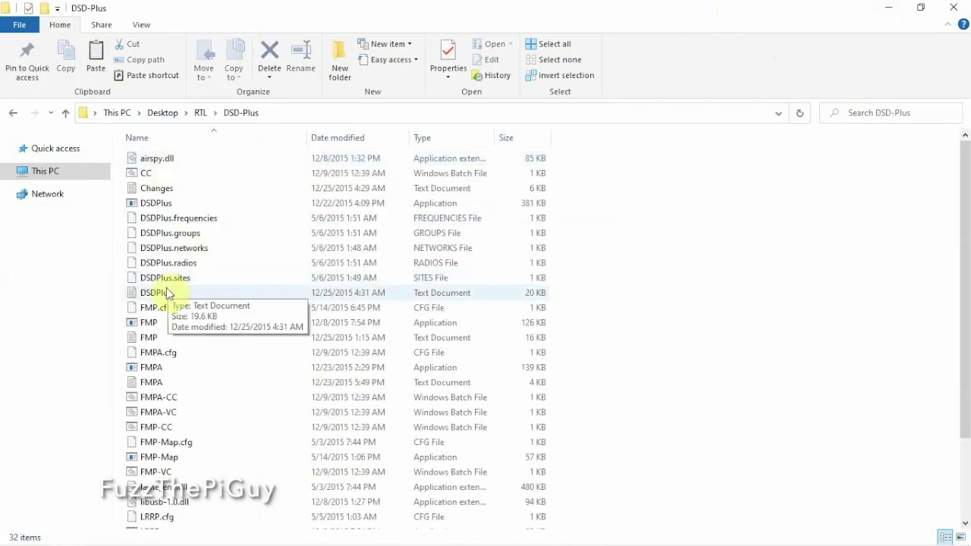
left_click(165, 211)
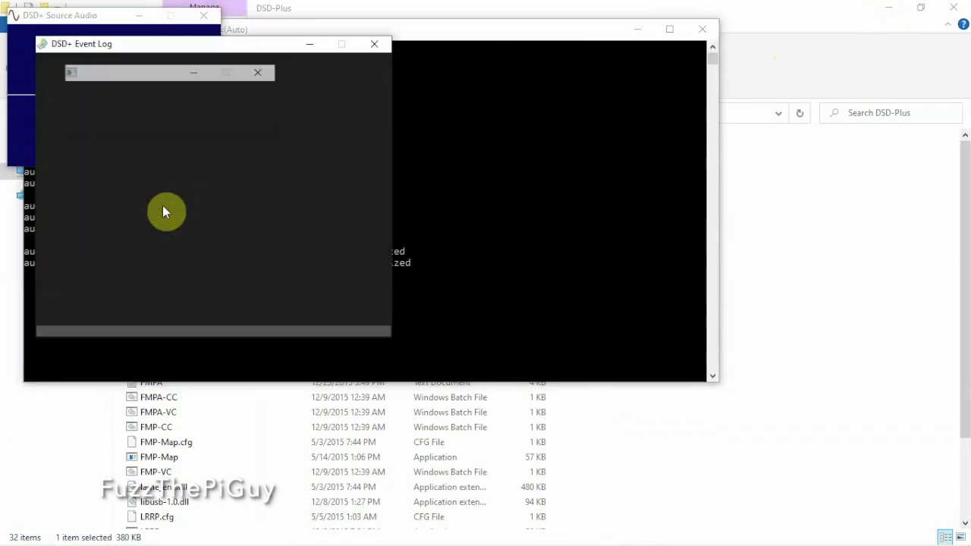
left_click_drag(220, 76, 759, 44)
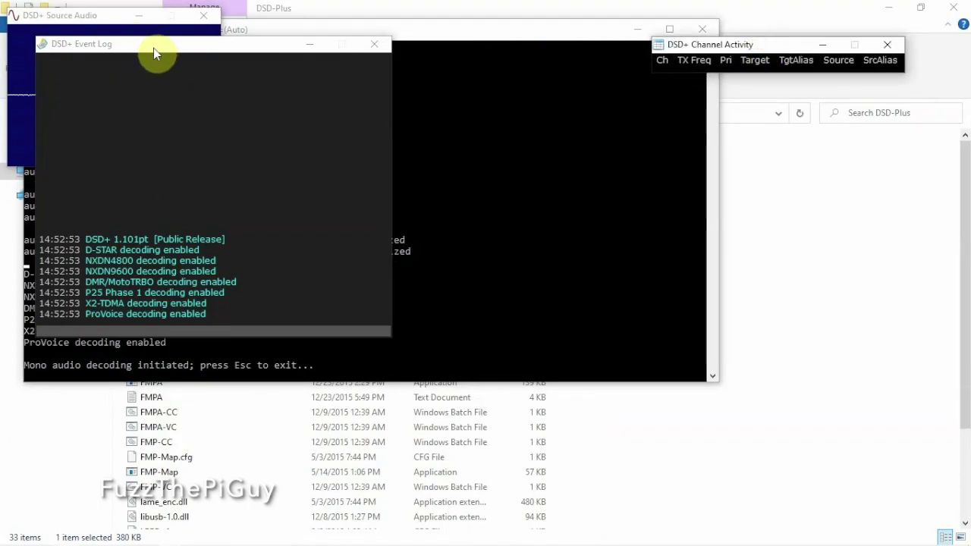
left_click_drag(155, 51, 686, 112)
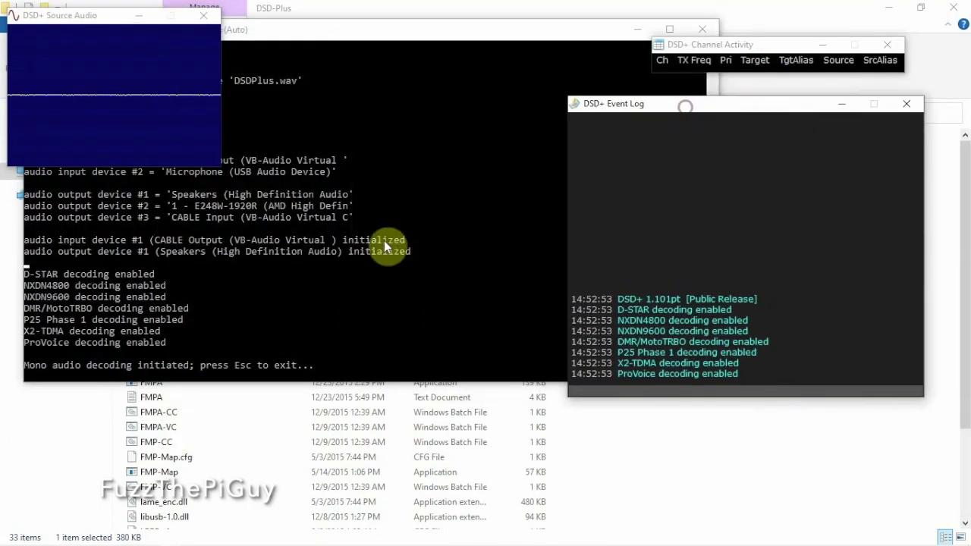
Switch back to Universal Trunker, start the first R820T receiver again and minimize the window.
mouse_move(157, 537)
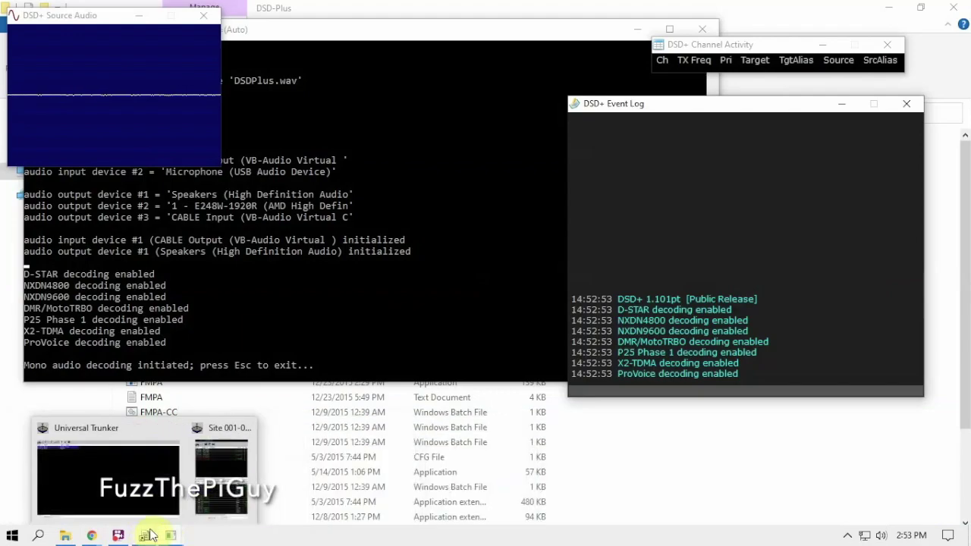
left_click(163, 497)
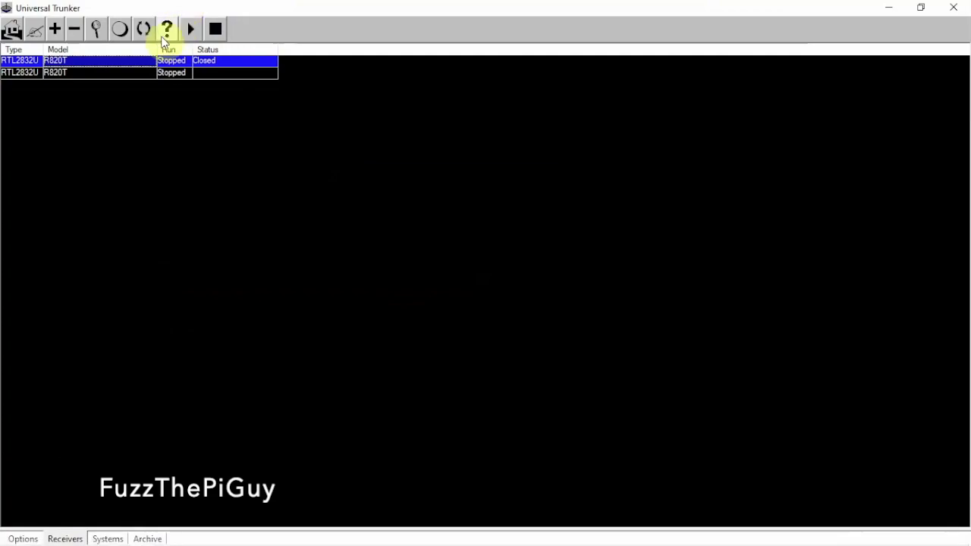
left_click(187, 35)
left_click(888, 7)
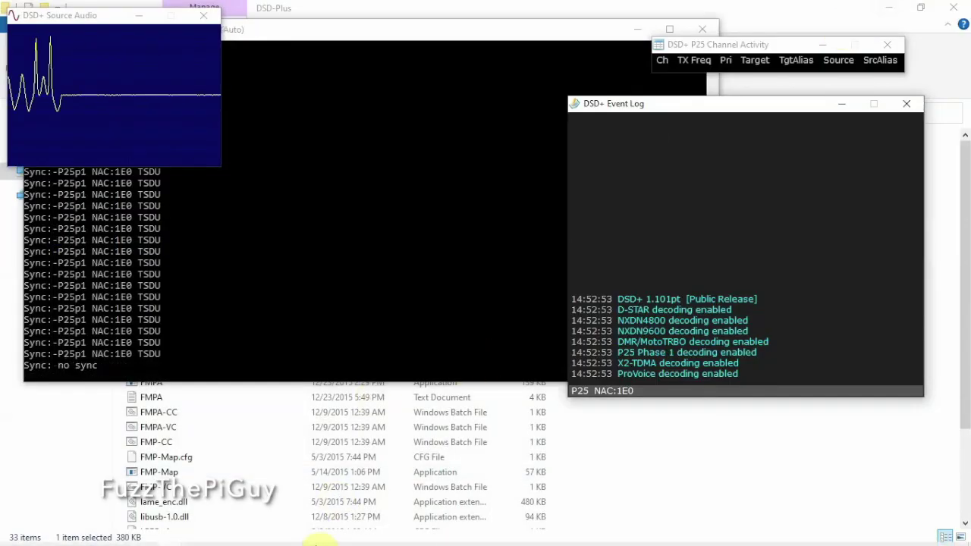
Bring the Site 001-031 call history window in front of the DSD+ windows and move it clear of the decoder console text.
mouse_move(321, 535)
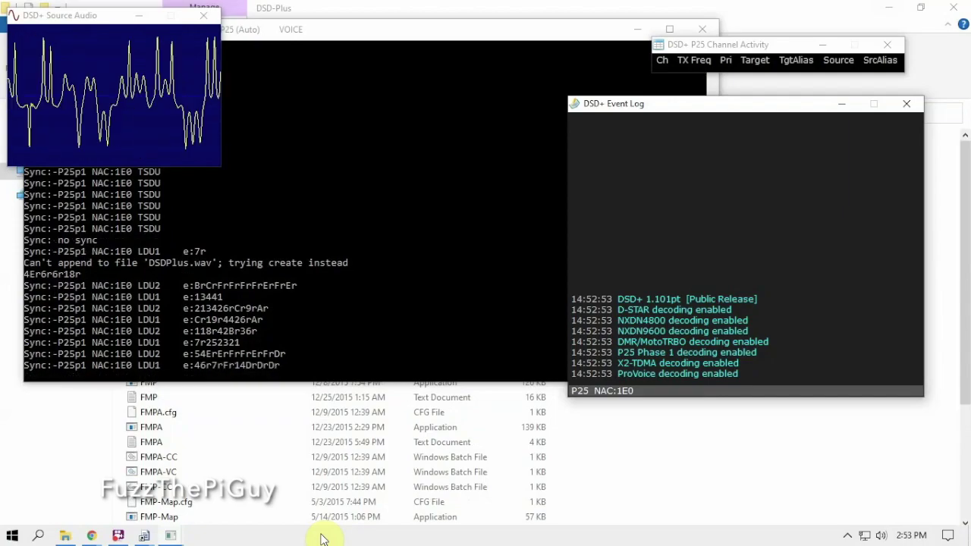
scroll(311, 390, "up", 1)
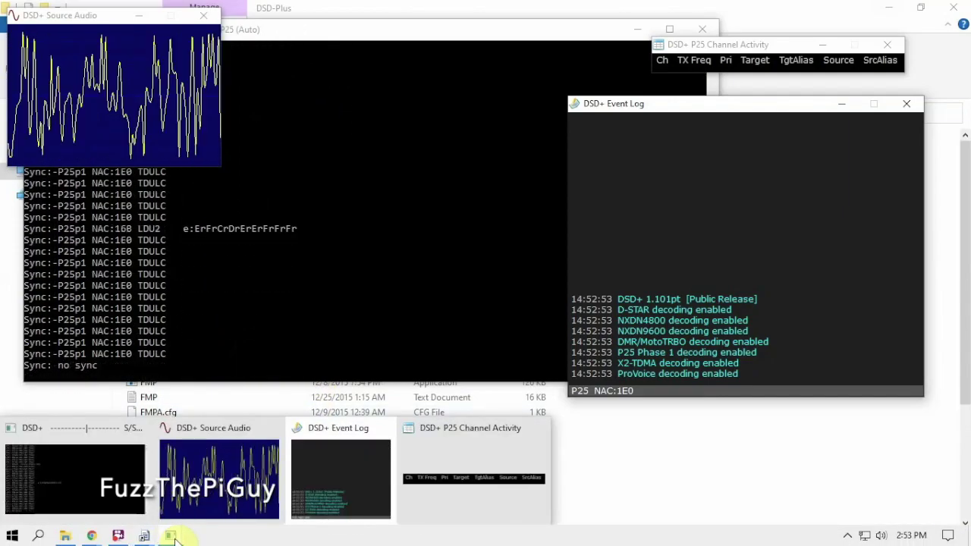
mouse_move(144, 535)
left_click(206, 486)
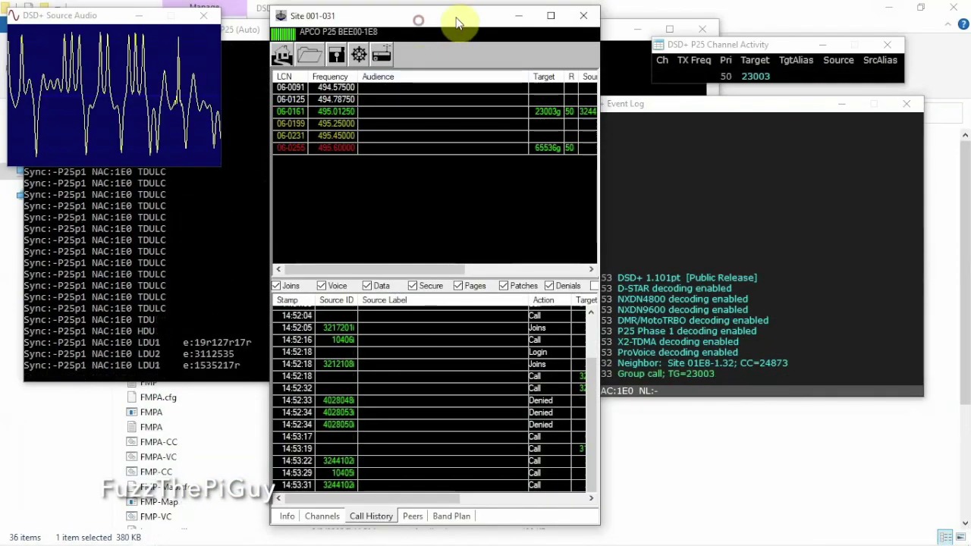
left_click_drag(455, 23, 430, 25)
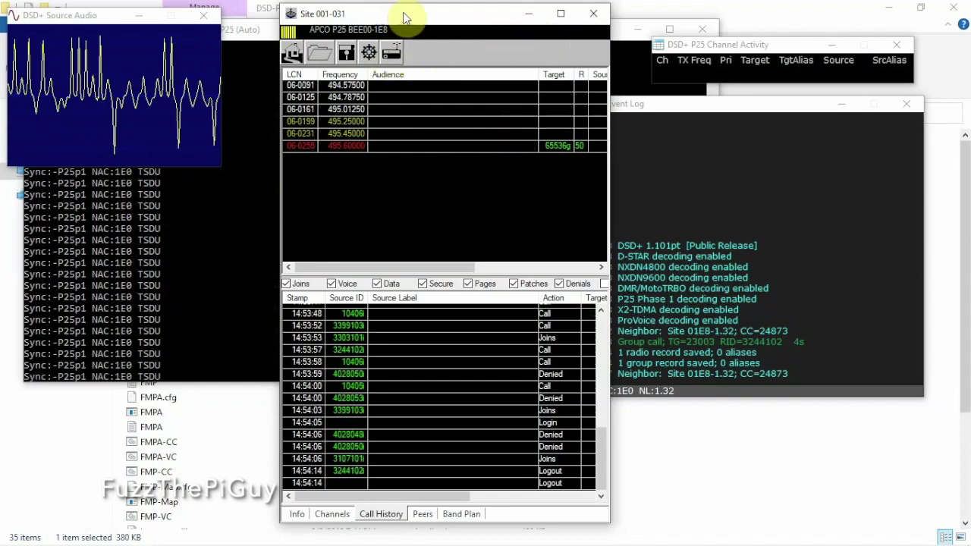
left_click_drag(402, 13, 571, 42)
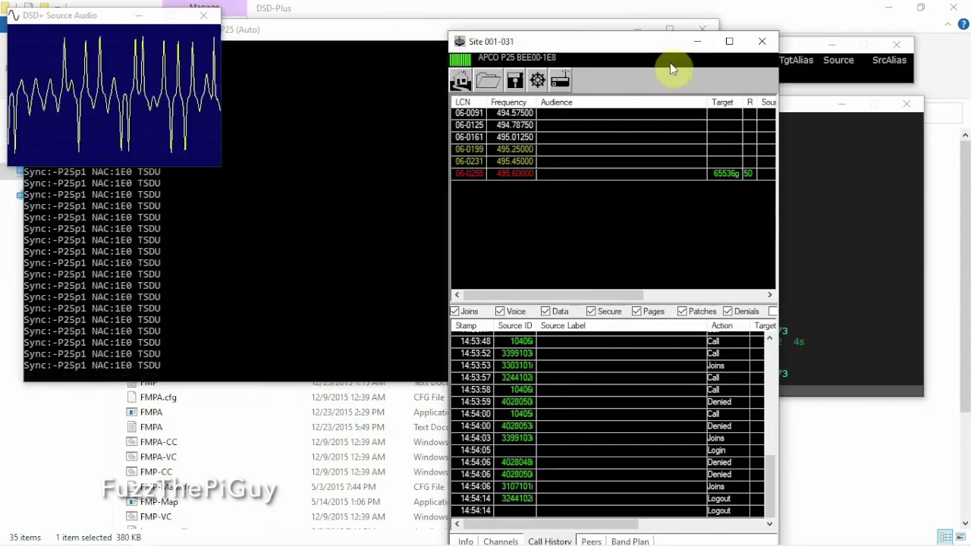
mouse_move(174, 537)
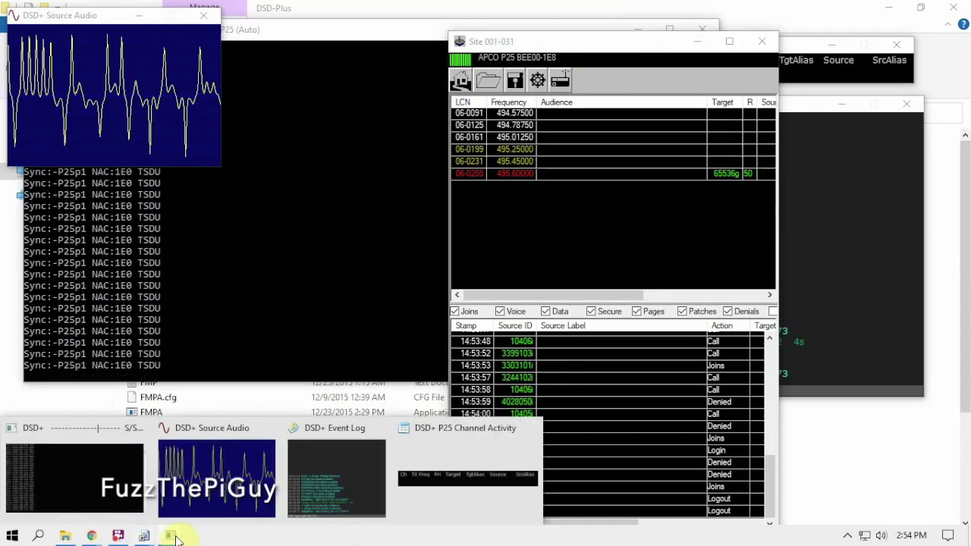
mouse_move(128, 485)
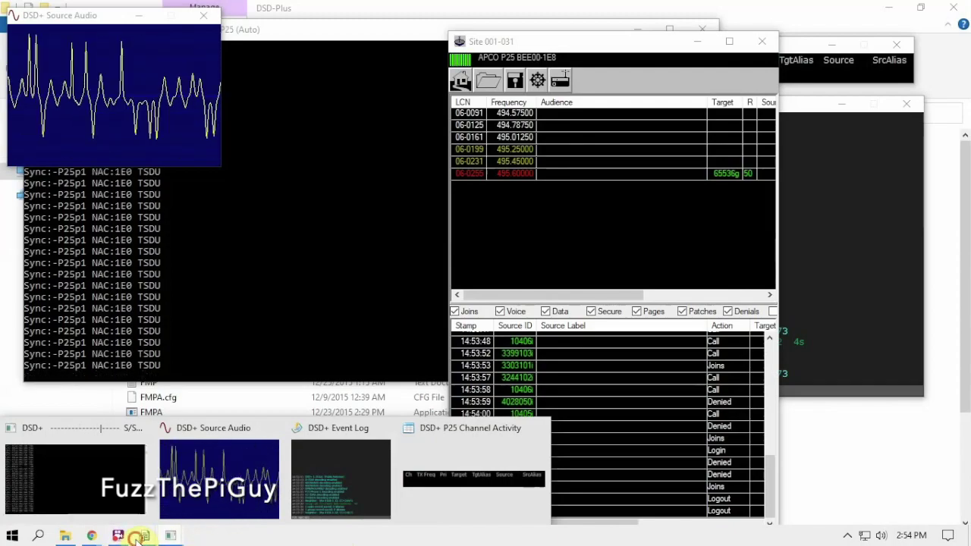
Switch to Universal Trunker, stop the running R820T receiver and minimize the window.
left_click(134, 480)
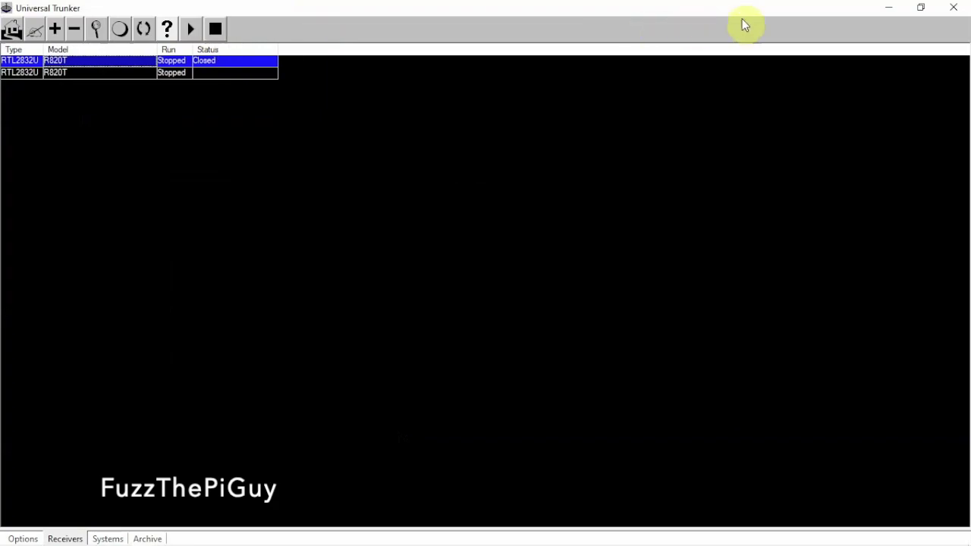
left_click(888, 7)
Close the DSD+ decoder console and minimize the Site 001-031 window.
left_click(314, 217)
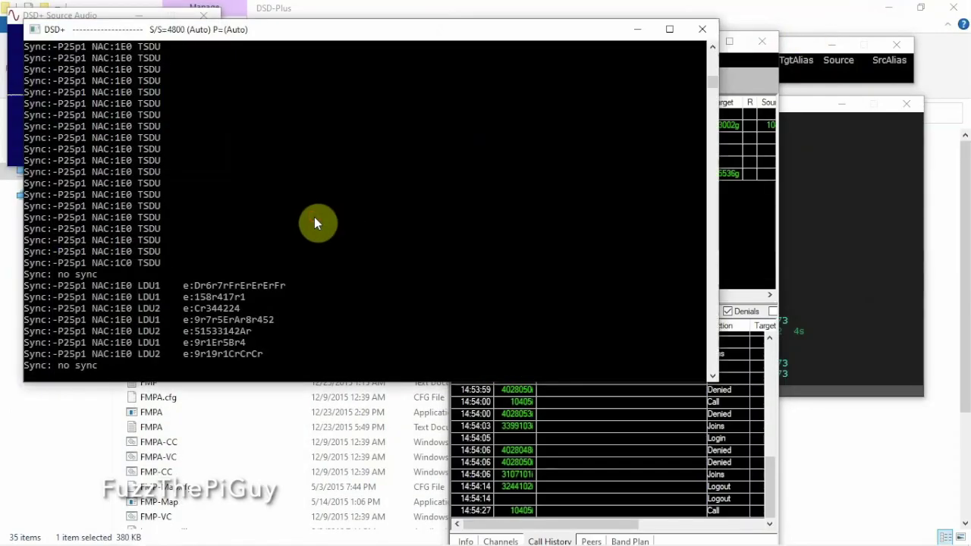
left_click(704, 29)
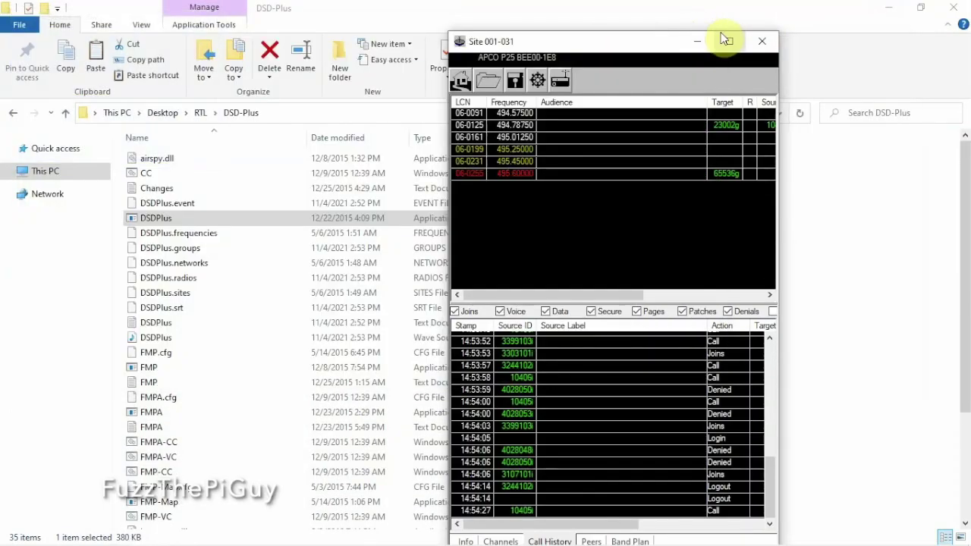
left_click(699, 42)
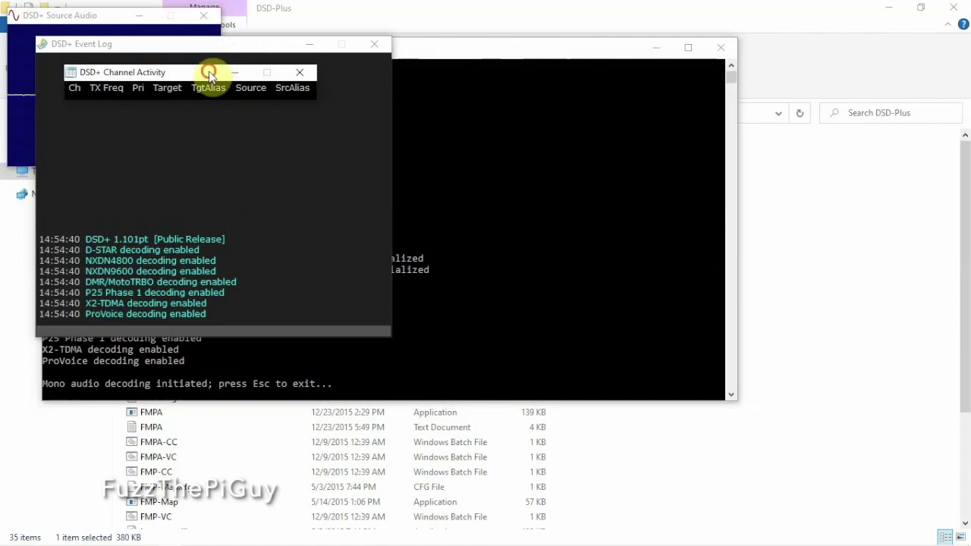
Relaunch DSDPlus, move its auxiliary windows off the console to read the audio input and output device numbers, and close it.
left_click_drag(209, 73, 831, 90)
left_click_drag(217, 42, 298, 80)
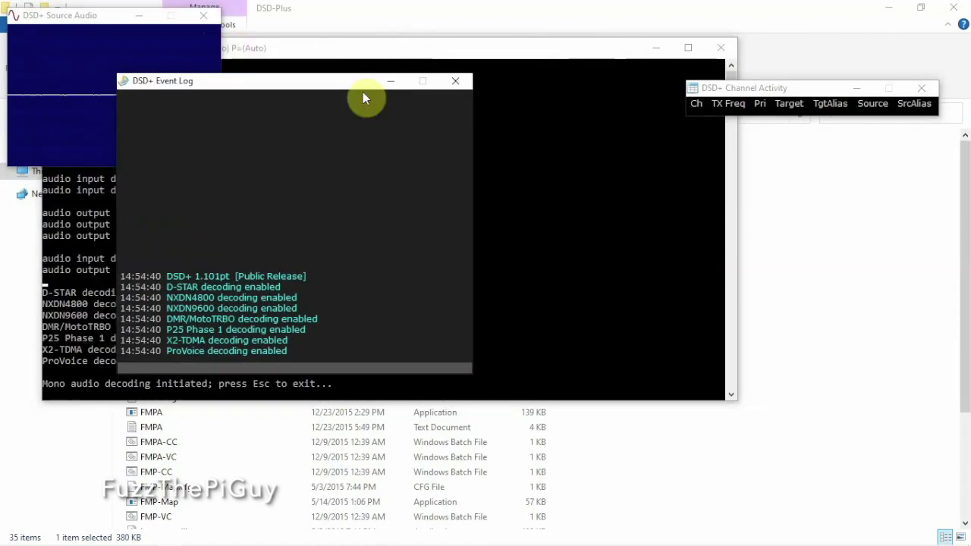
left_click_drag(362, 92, 860, 191)
left_click_drag(95, 15, 748, 160)
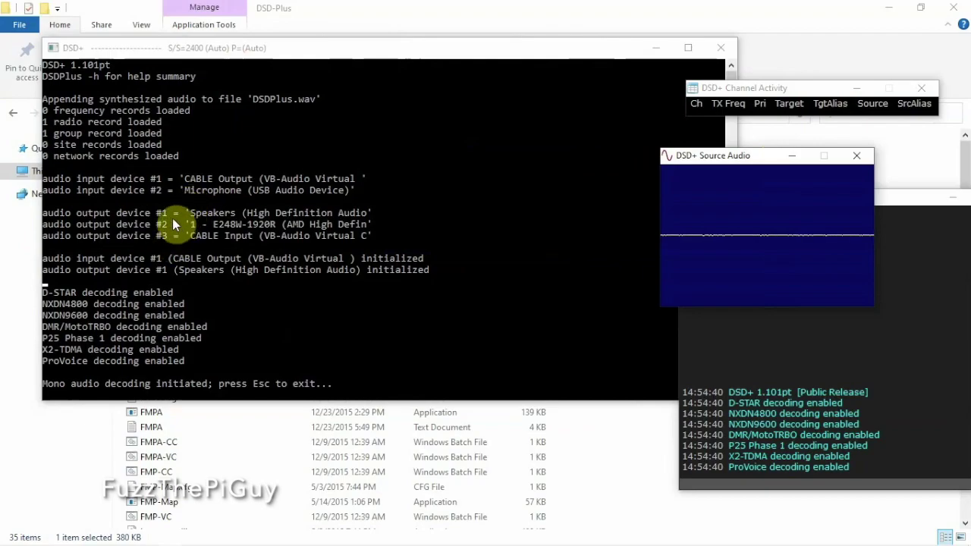
left_click(212, 214)
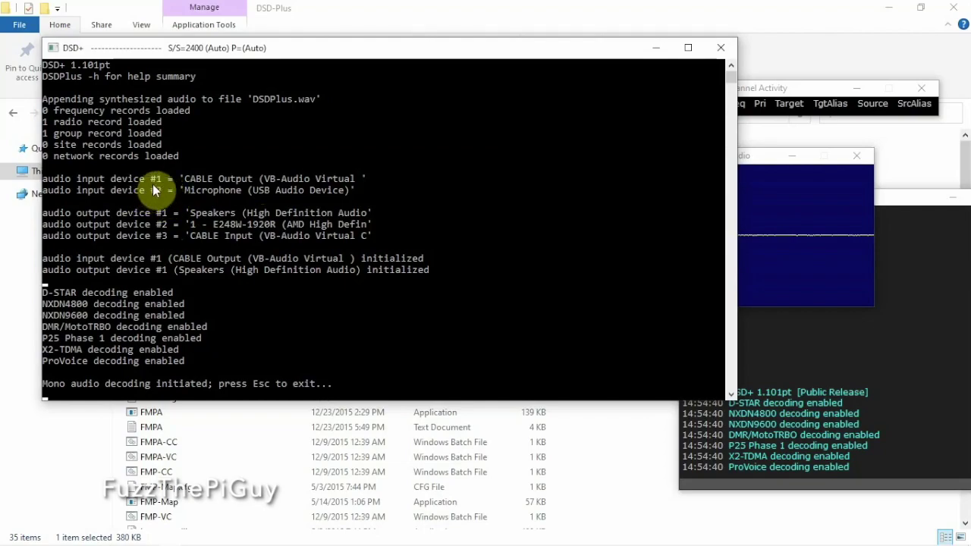
left_click(719, 49)
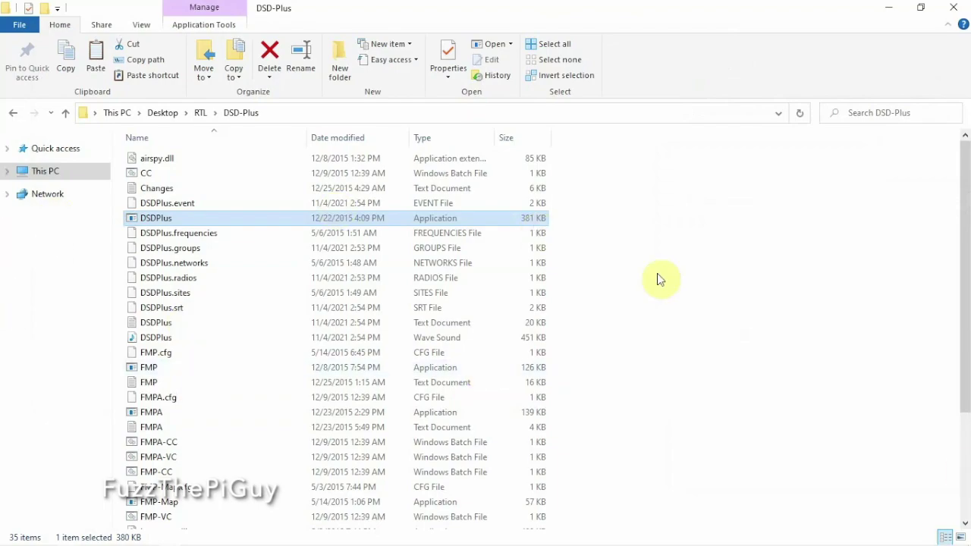
Create a new text document named DSD_Start in the DSD-Plus folder.
right_click(666, 337)
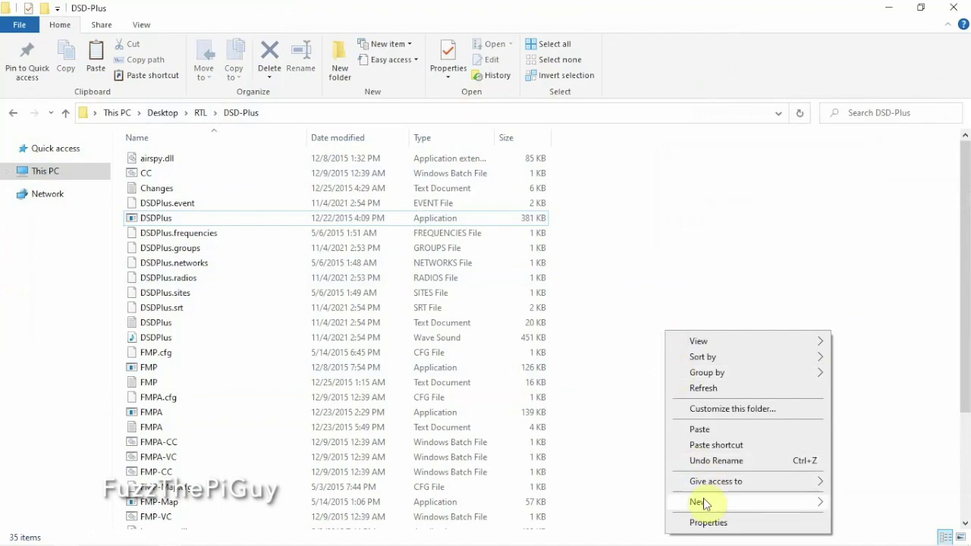
mouse_move(704, 504)
left_click(610, 484)
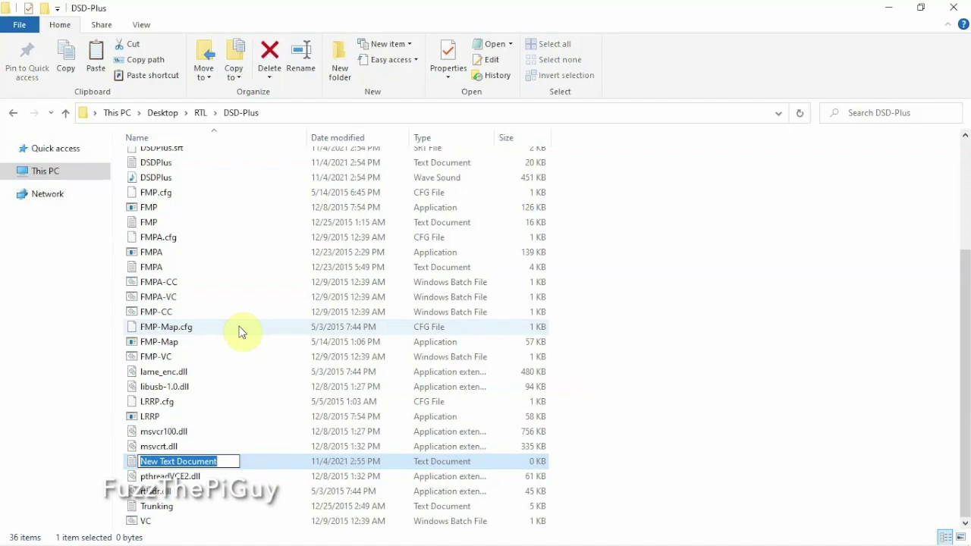
type("DSD_Sat")
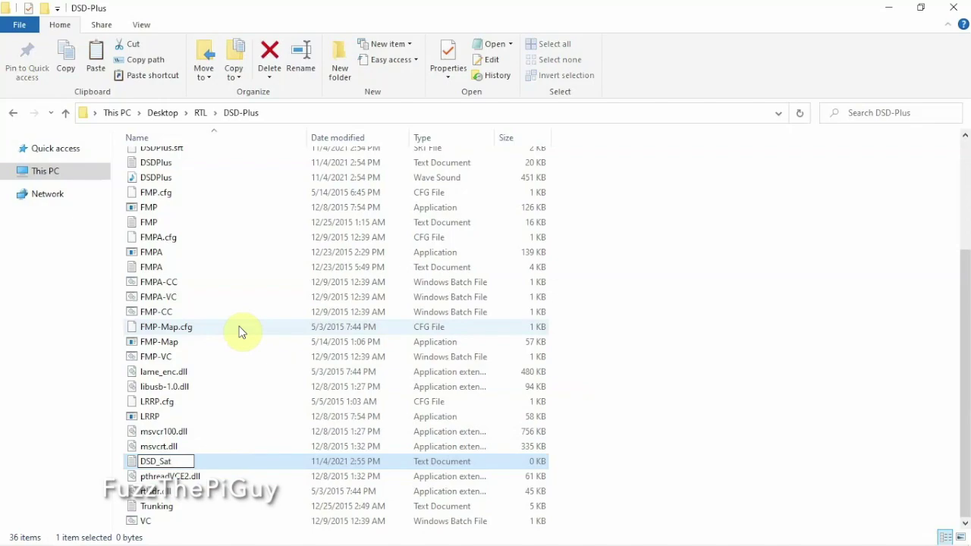
key("BackSpace")
key("BackSpace")
type("tart")
key("Return")
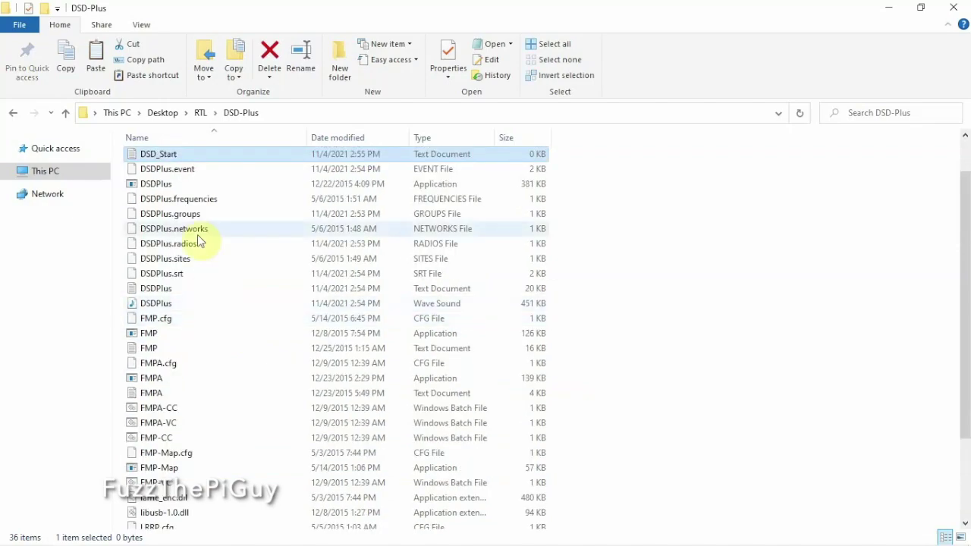
Open the DSD_Start text document and enter the launch command "start DSDPlus.exe -i1 -o1".
double_click(214, 155)
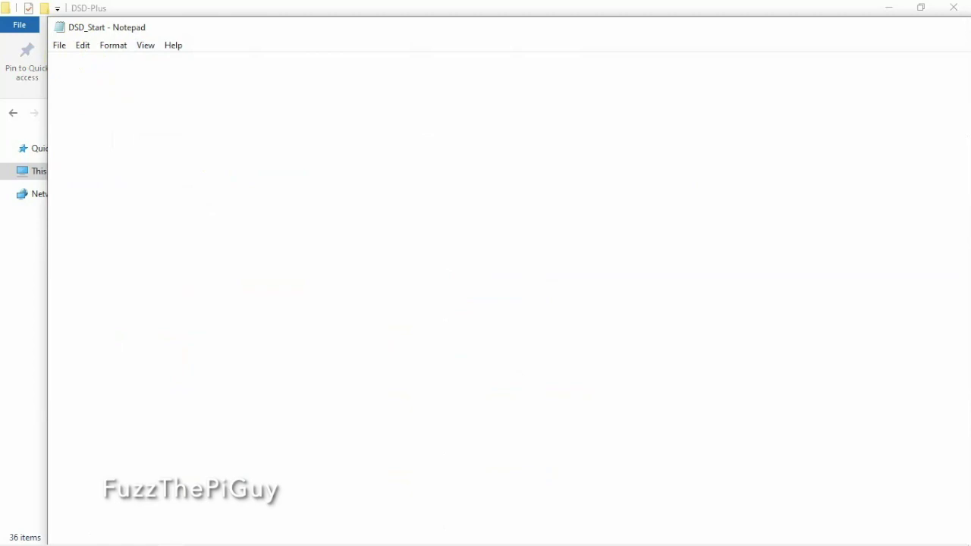
type("start DSDPlus.exe")
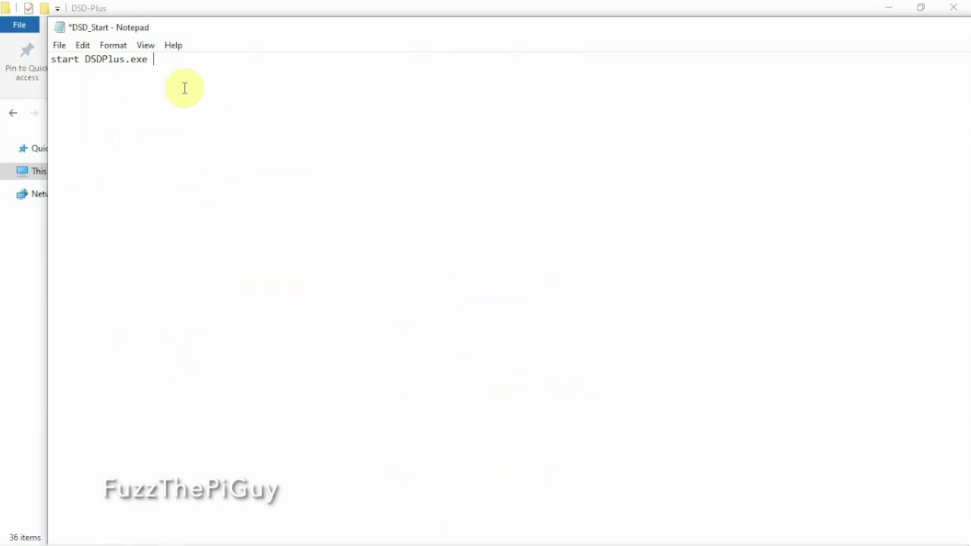
type("-i1 -o1")
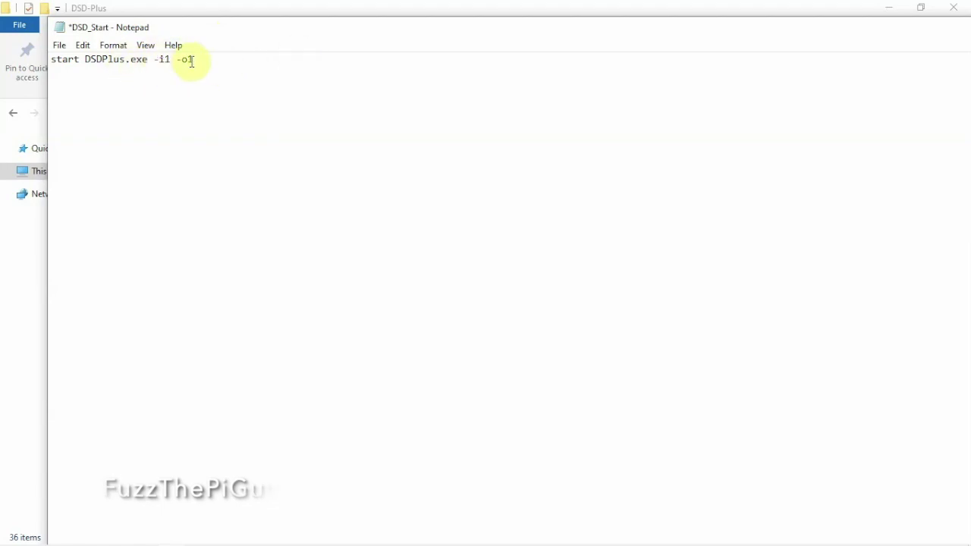
Save the document as DSD_Start.bat with the All Files type in the DSD-Plus folder and close Notepad.
left_click(60, 47)
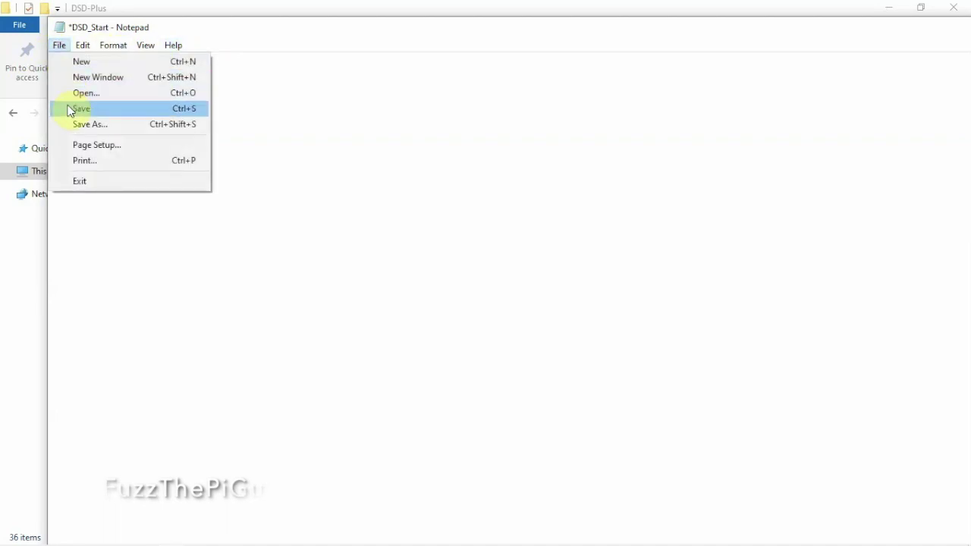
left_click(78, 126)
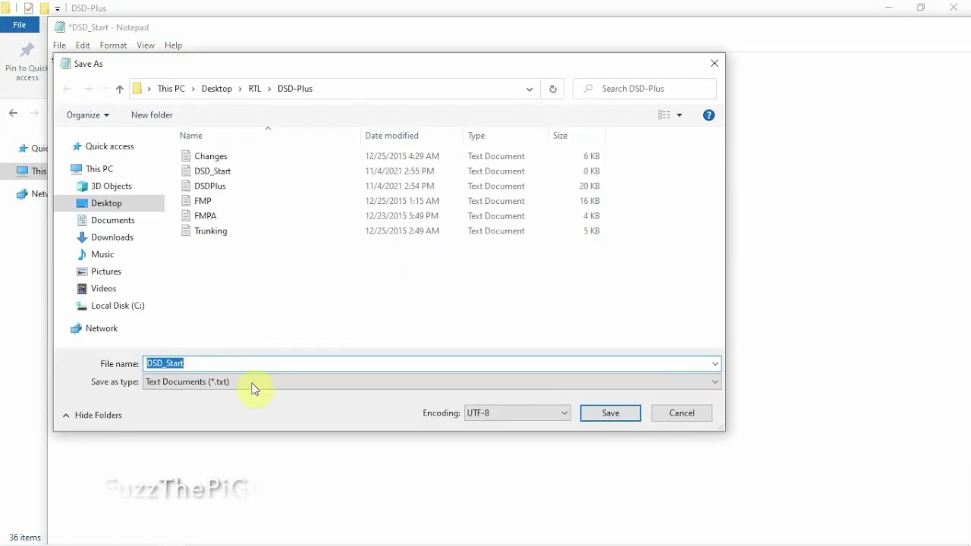
left_click(251, 382)
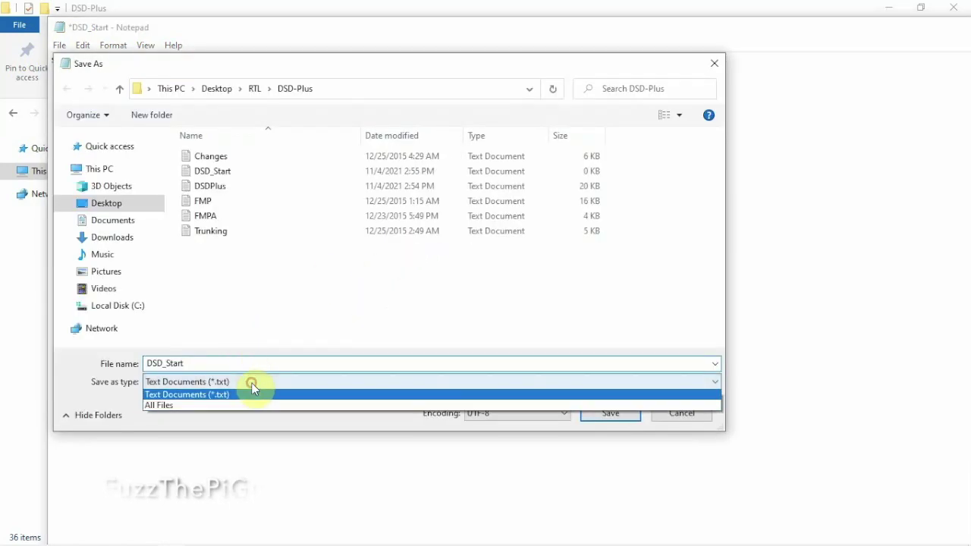
left_click(212, 406)
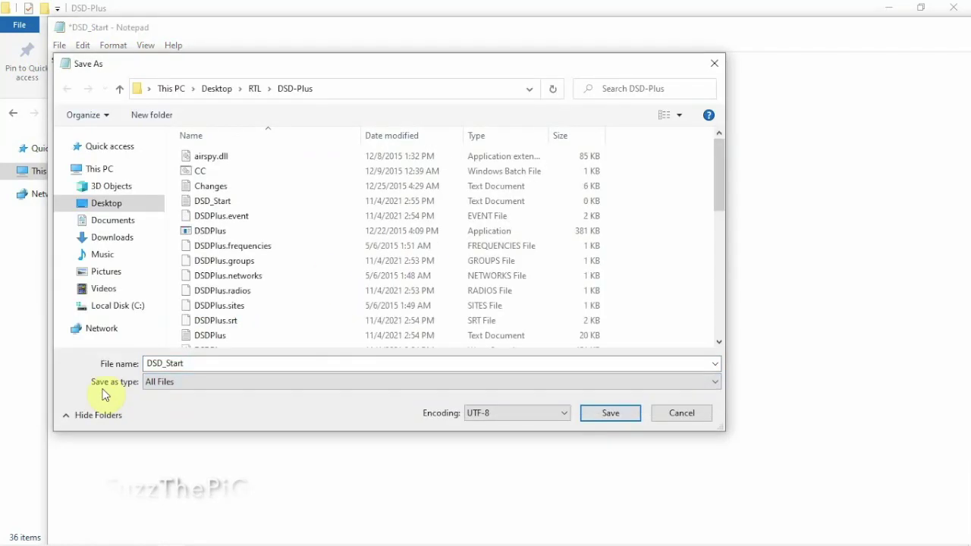
left_click(219, 365)
left_click(219, 365)
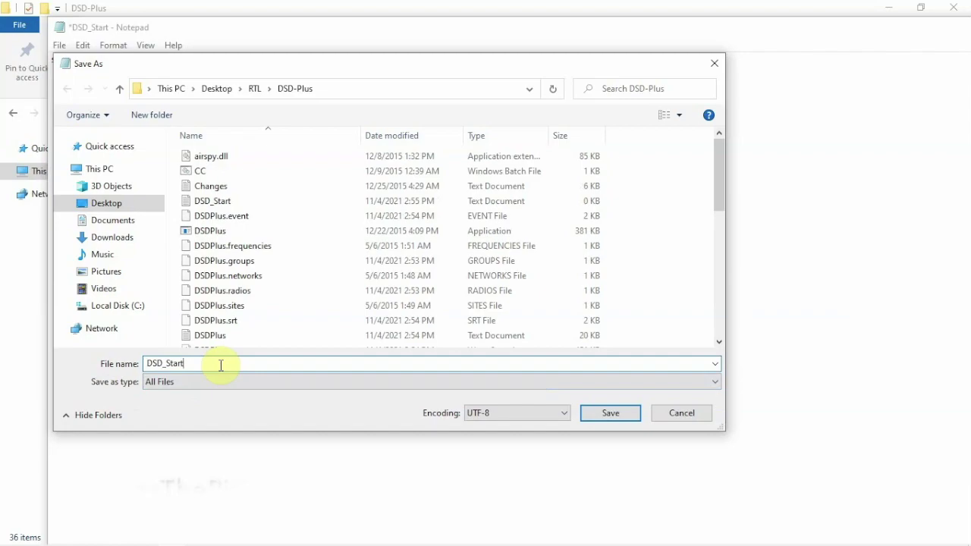
type(".bat")
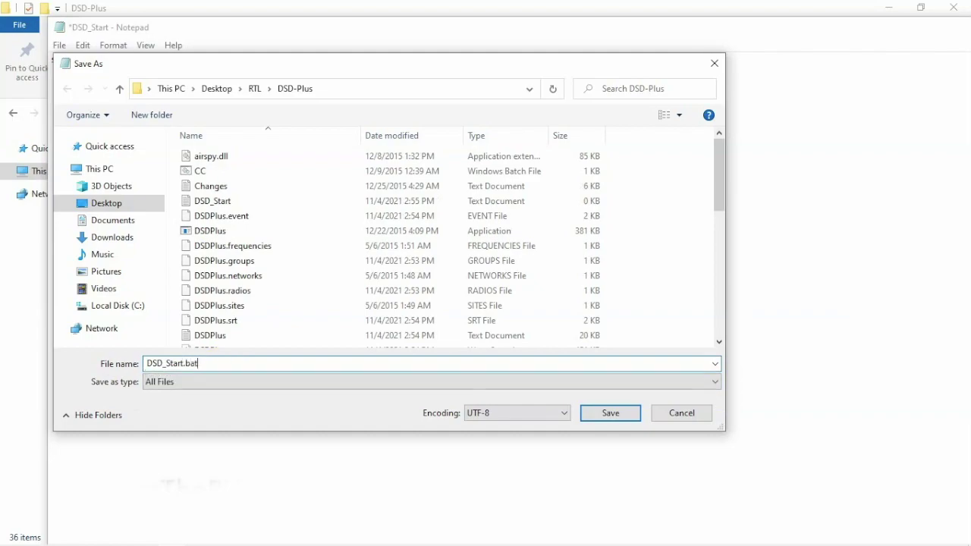
key("Return")
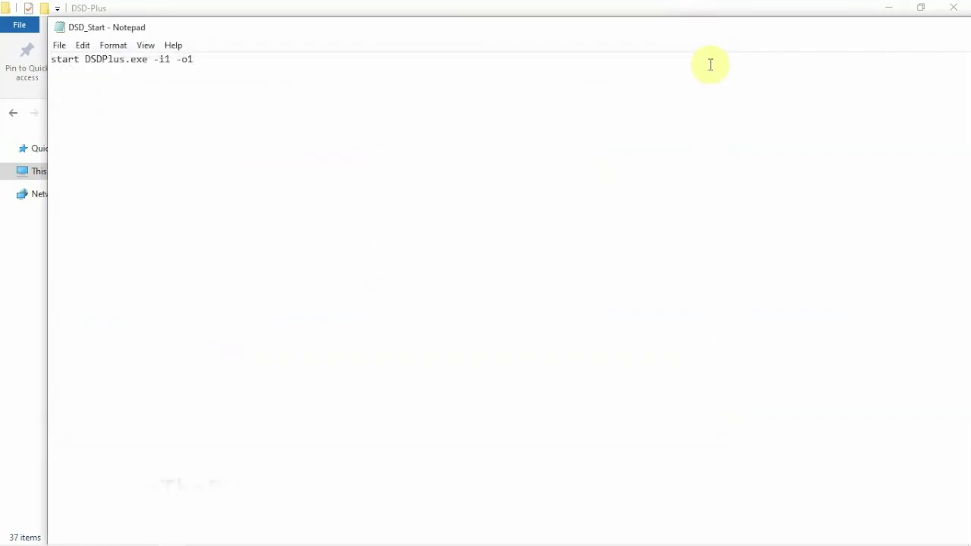
right_click(701, 29)
left_click(716, 118)
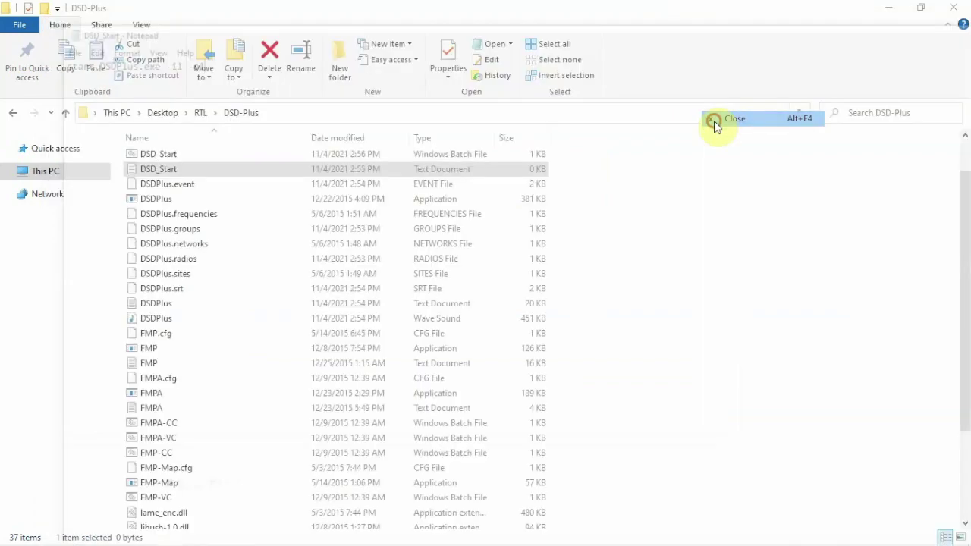
Delete the empty DSD_Start text document from the DSD-Plus folder, keeping the batch file.
left_click(257, 262)
scroll(257, 274, "down", 3)
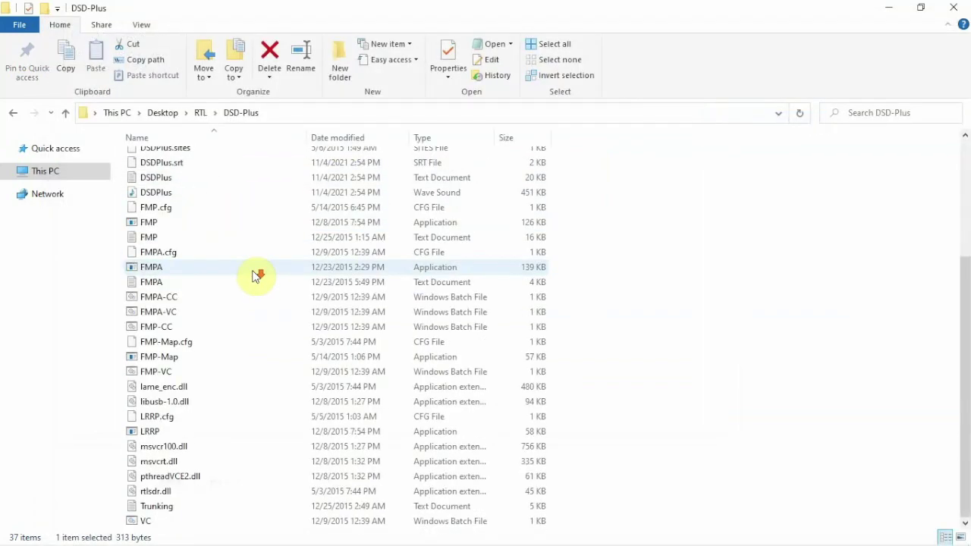
scroll(255, 271, "up", 4)
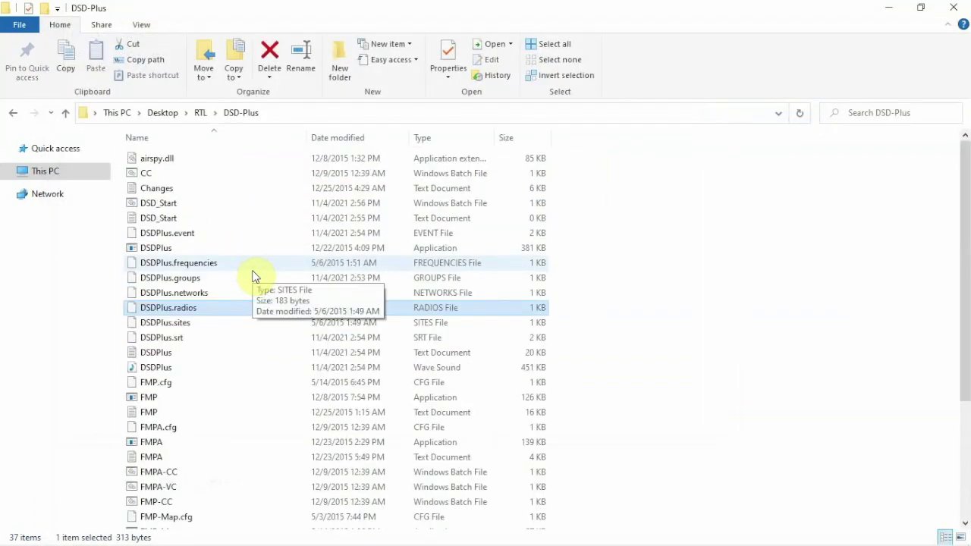
left_click(157, 220)
key("Delete")
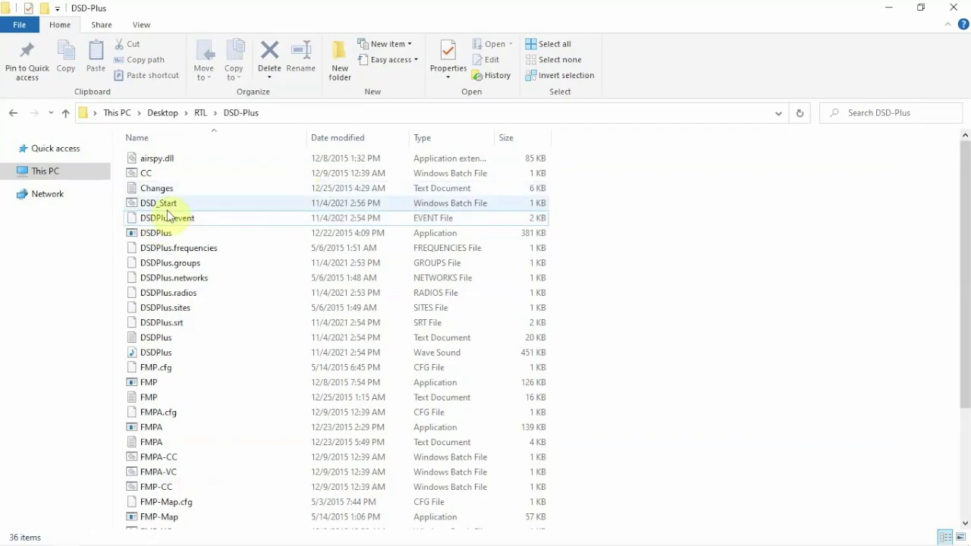
Run the DSD_Start batch file, and start the first R820T receiver in Universal Trunker before minimizing that window.
left_click(168, 203)
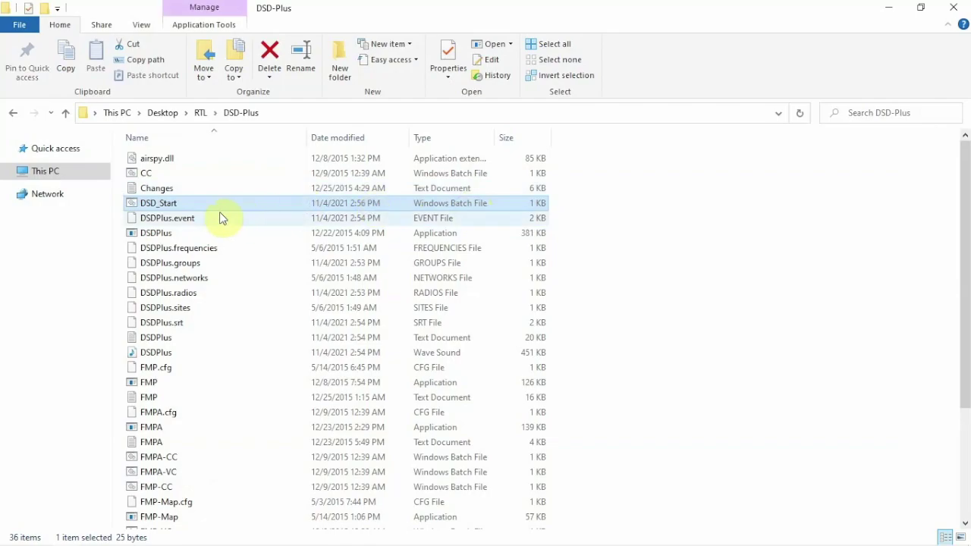
double_click(164, 205)
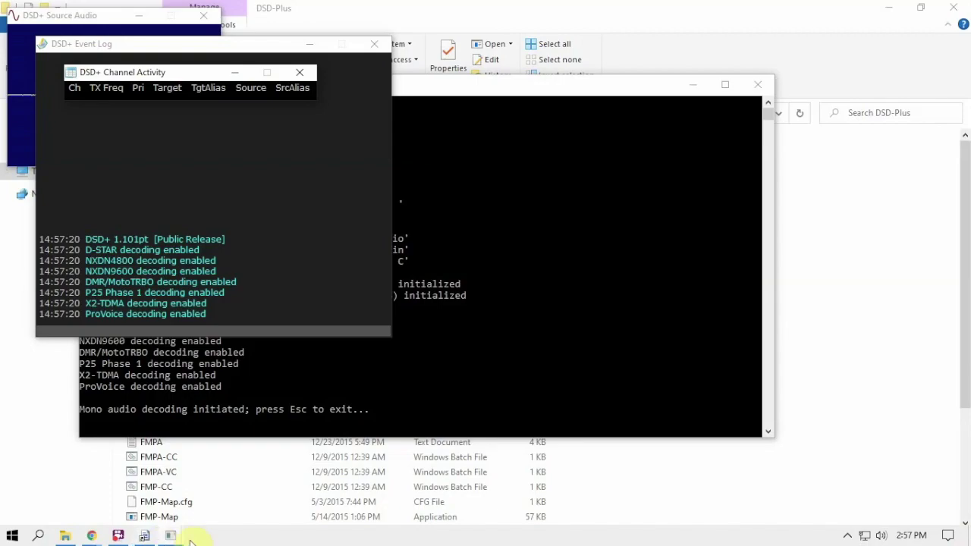
left_click(143, 536)
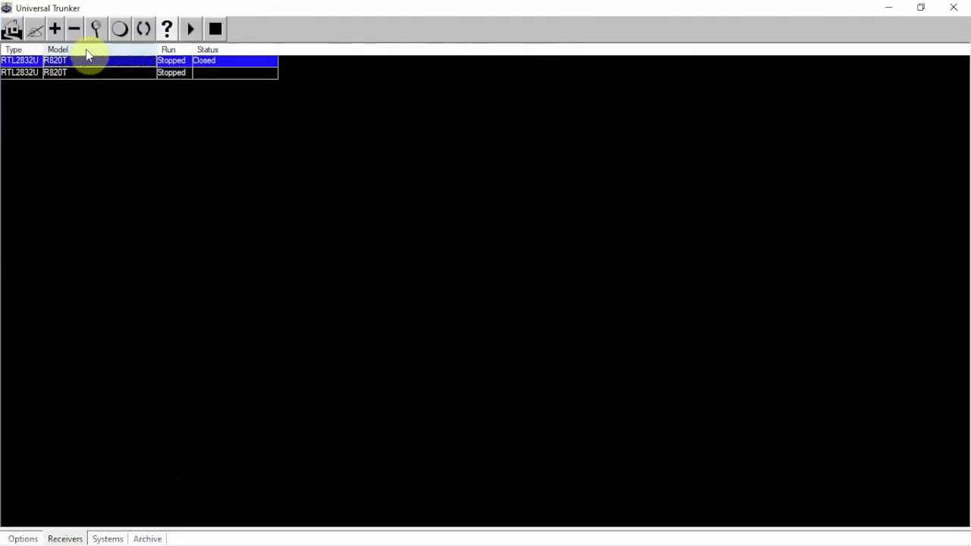
left_click(188, 30)
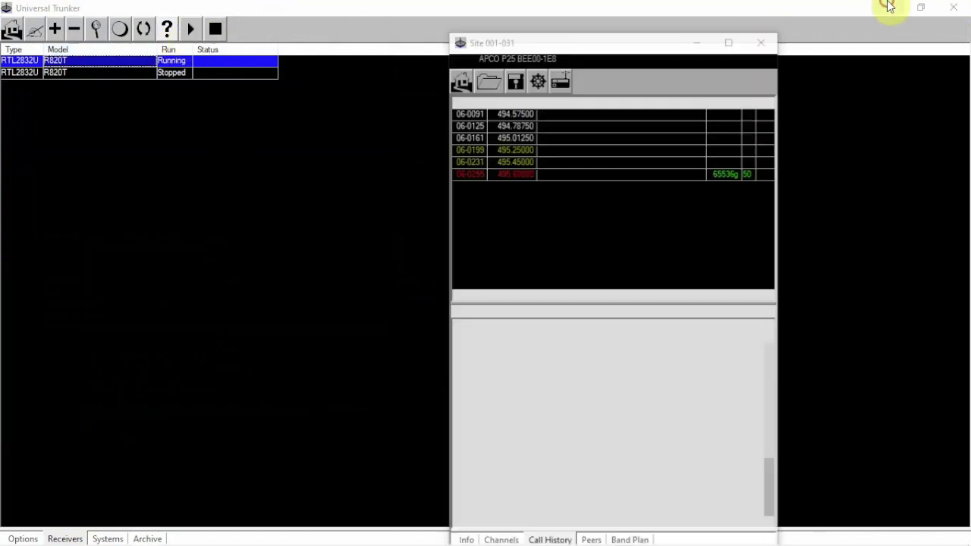
left_click(887, 7)
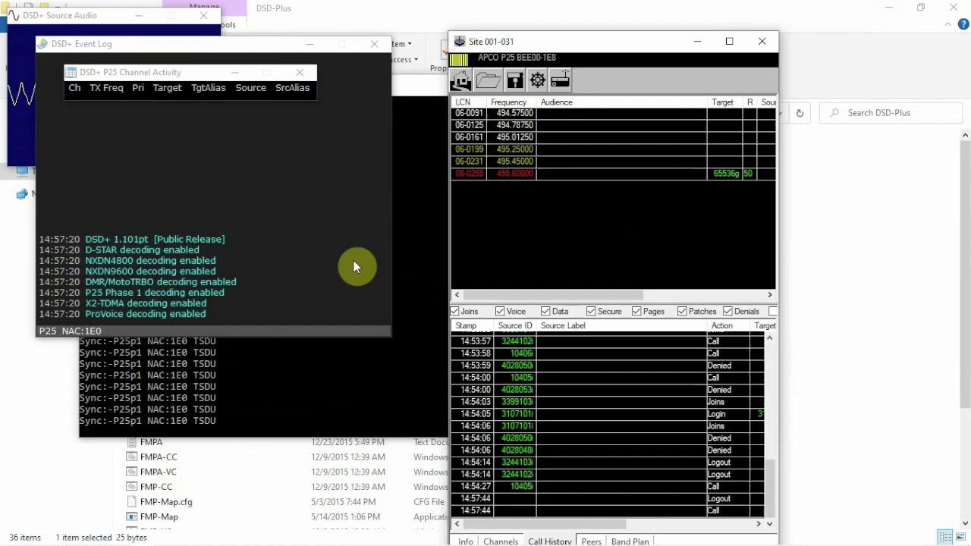
Move the DSD+ Event Log and P25 Channel Activity windows apart and bring the Site 001-031 window to the front.
left_click_drag(242, 45, 255, 181)
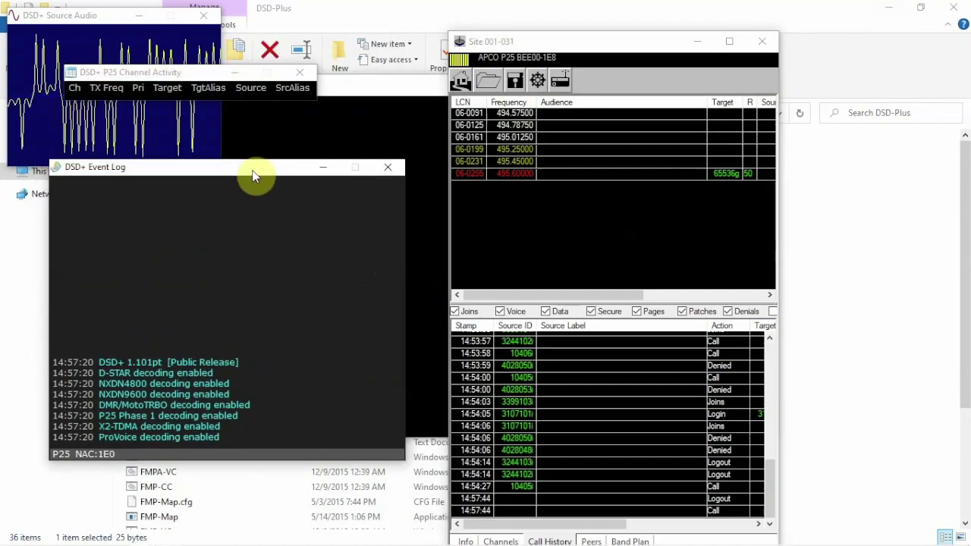
left_click_drag(202, 70, 894, 288)
left_click(637, 49)
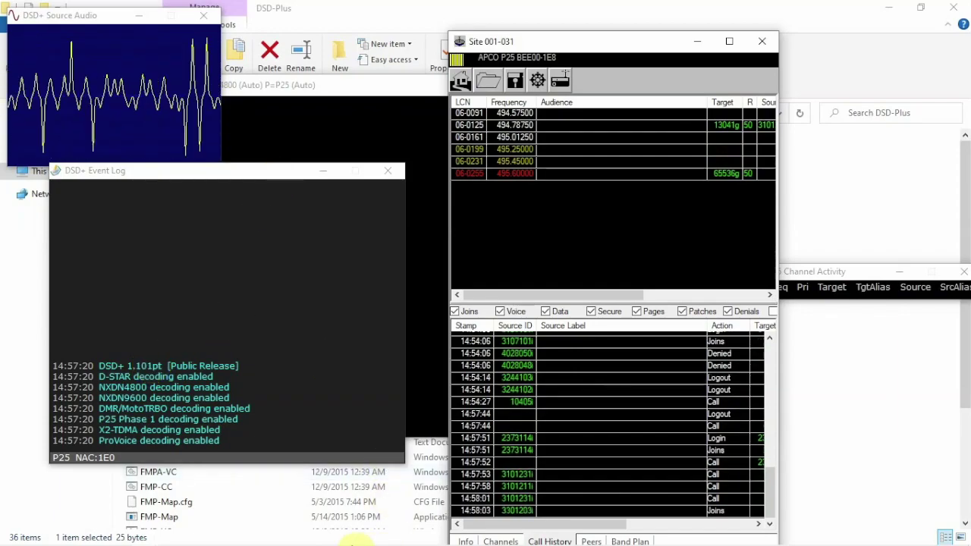
Switch to Universal Trunker, open the running R820T receiver's window and maximize it.
mouse_move(381, 542)
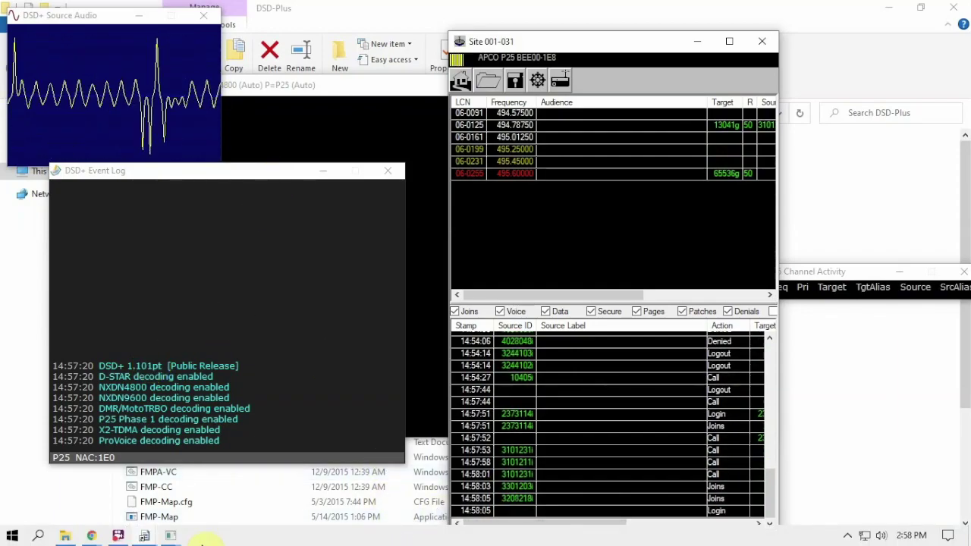
mouse_move(146, 537)
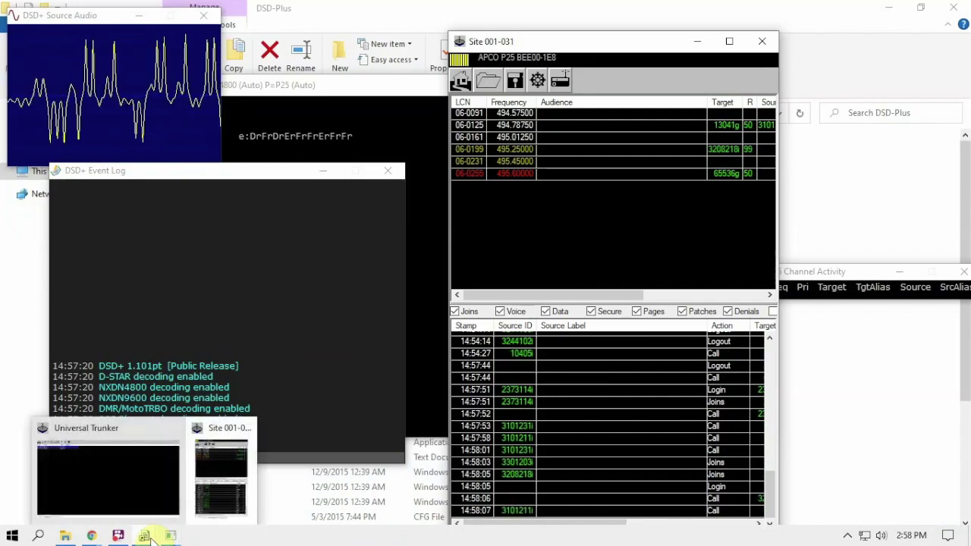
left_click(138, 503)
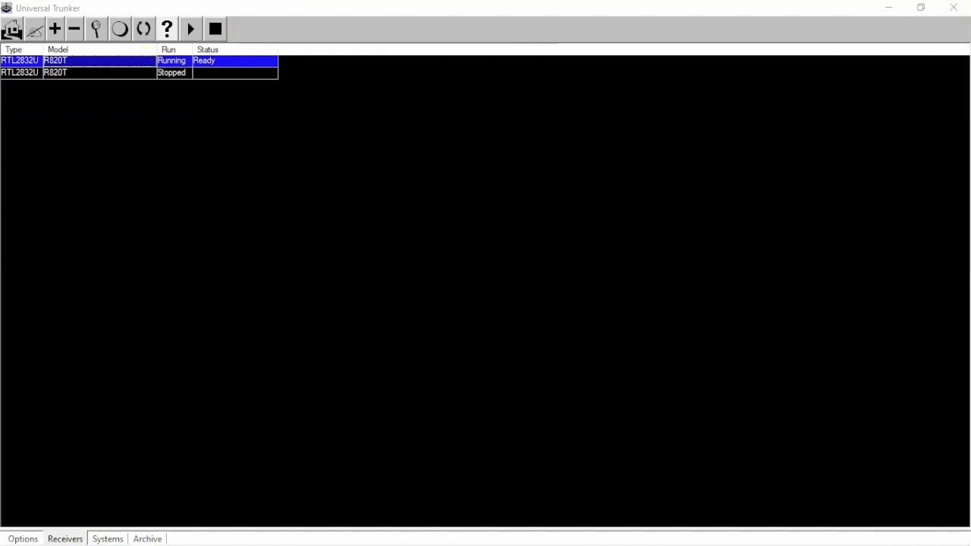
key("Return")
left_click_drag(467, 52, 538, 36)
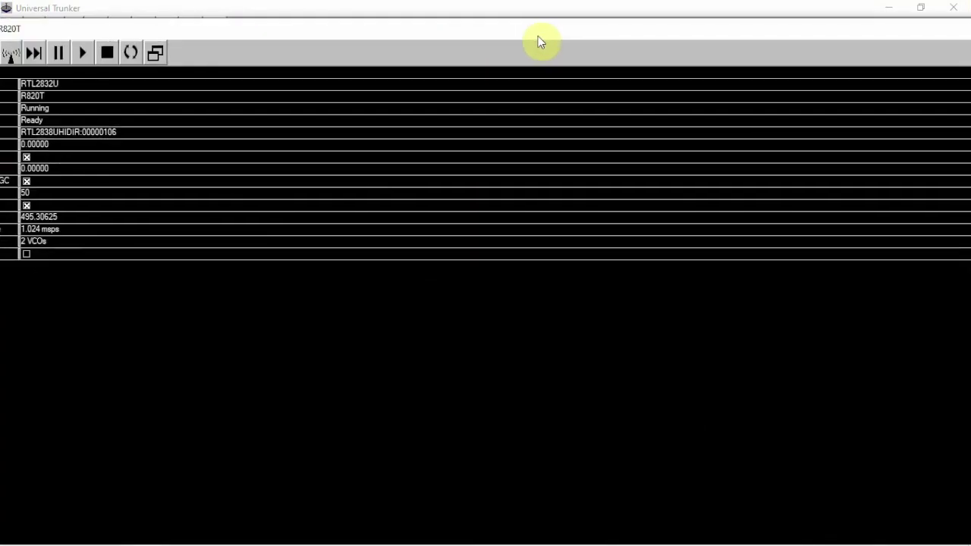
double_click(537, 36)
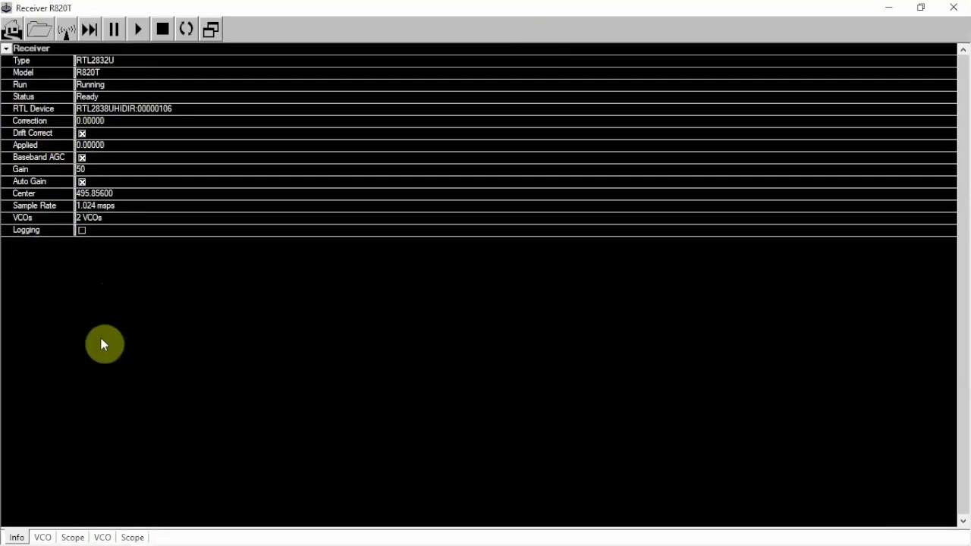
Open the Squelch value in the receiver's first VCO settings for editing.
left_click(47, 538)
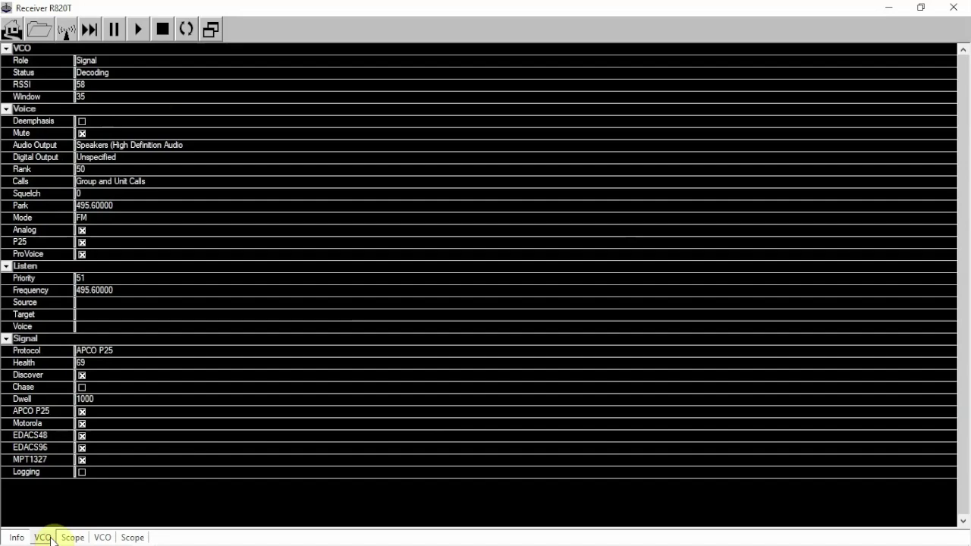
left_click(85, 194)
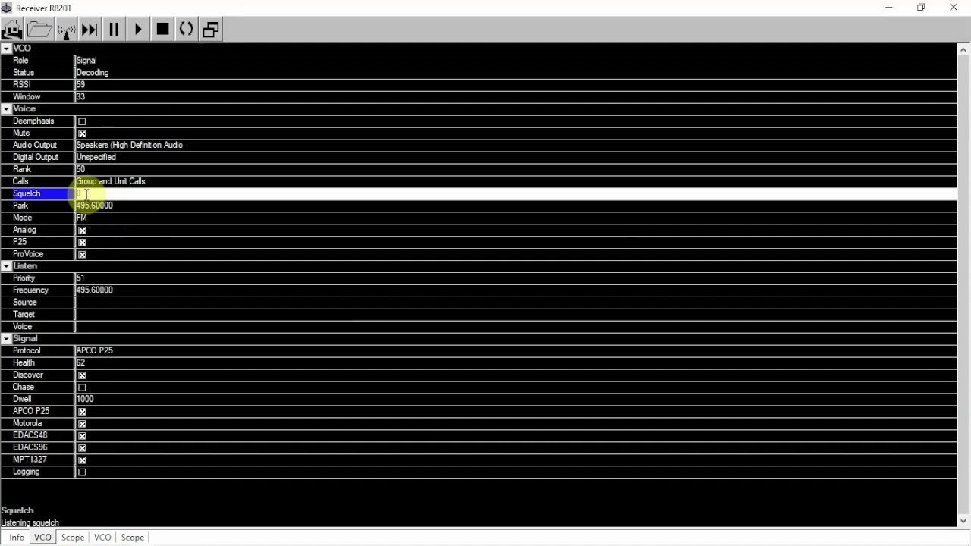